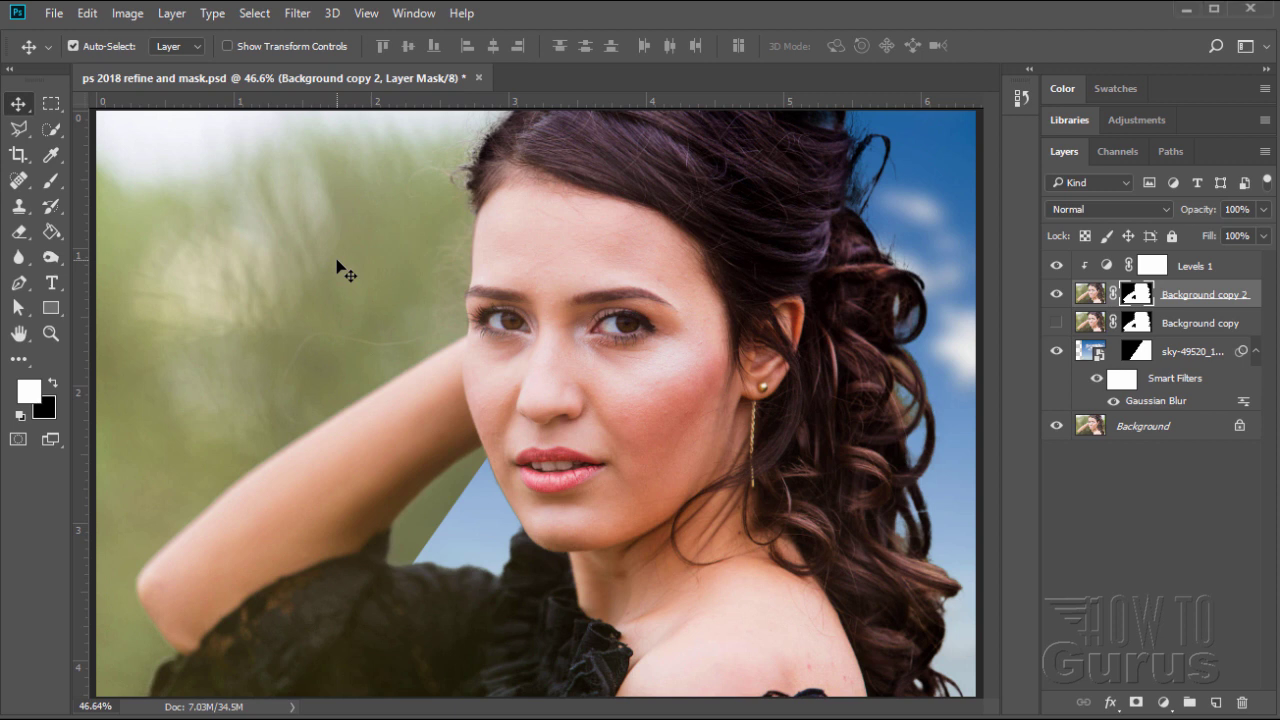
left_click(255, 13)
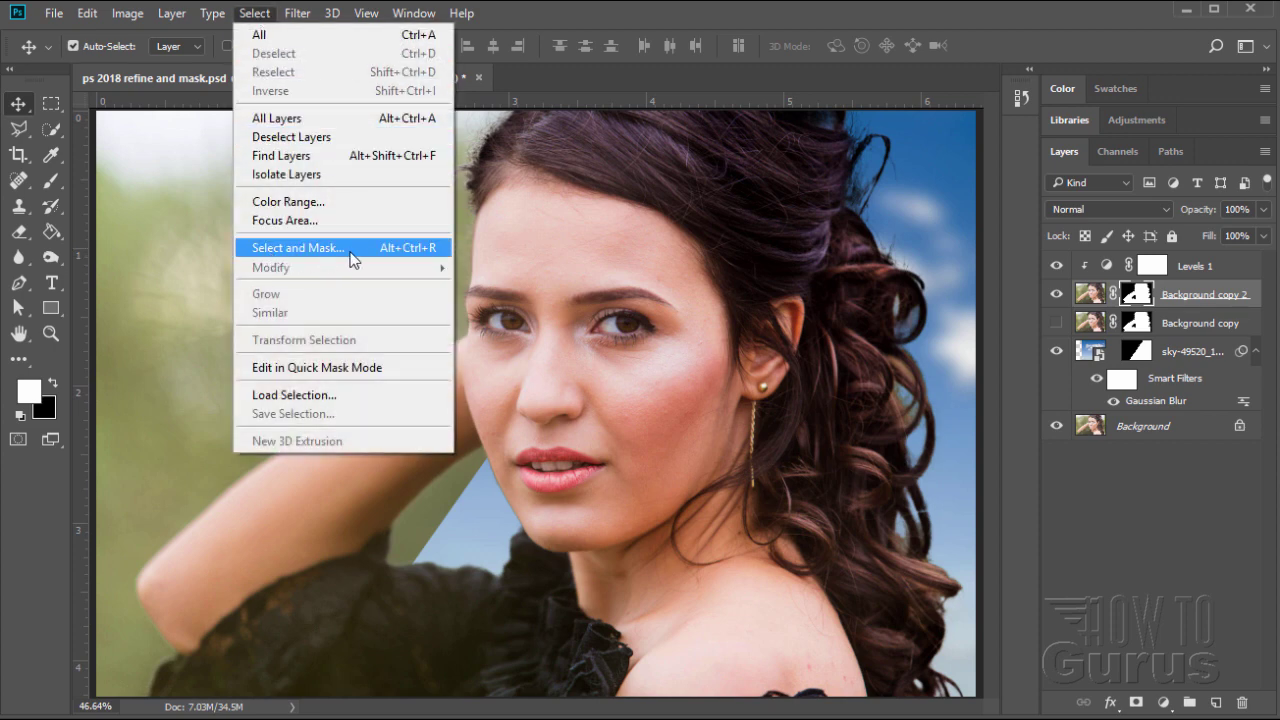
left_click(216, 237)
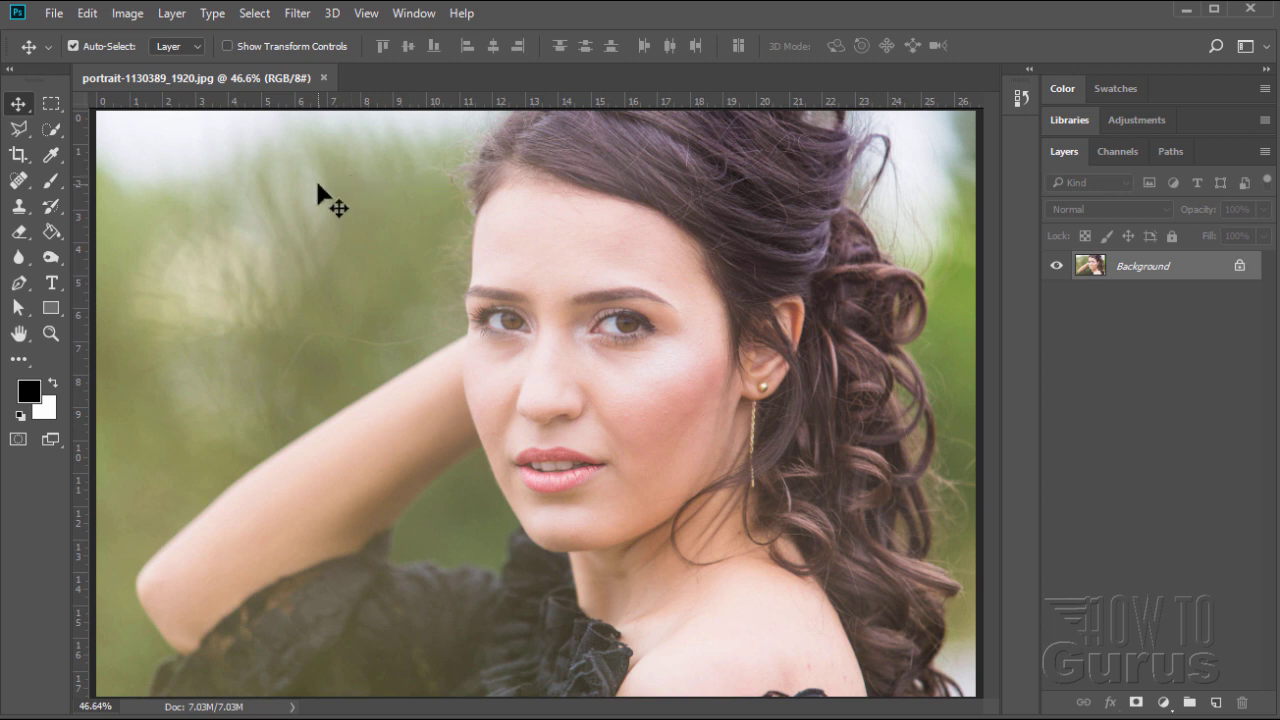
Draw a rough freehand lasso selection around the woman, just outside her arm and hair and along the image's lower edge.
left_click(22, 127)
left_click(76, 127)
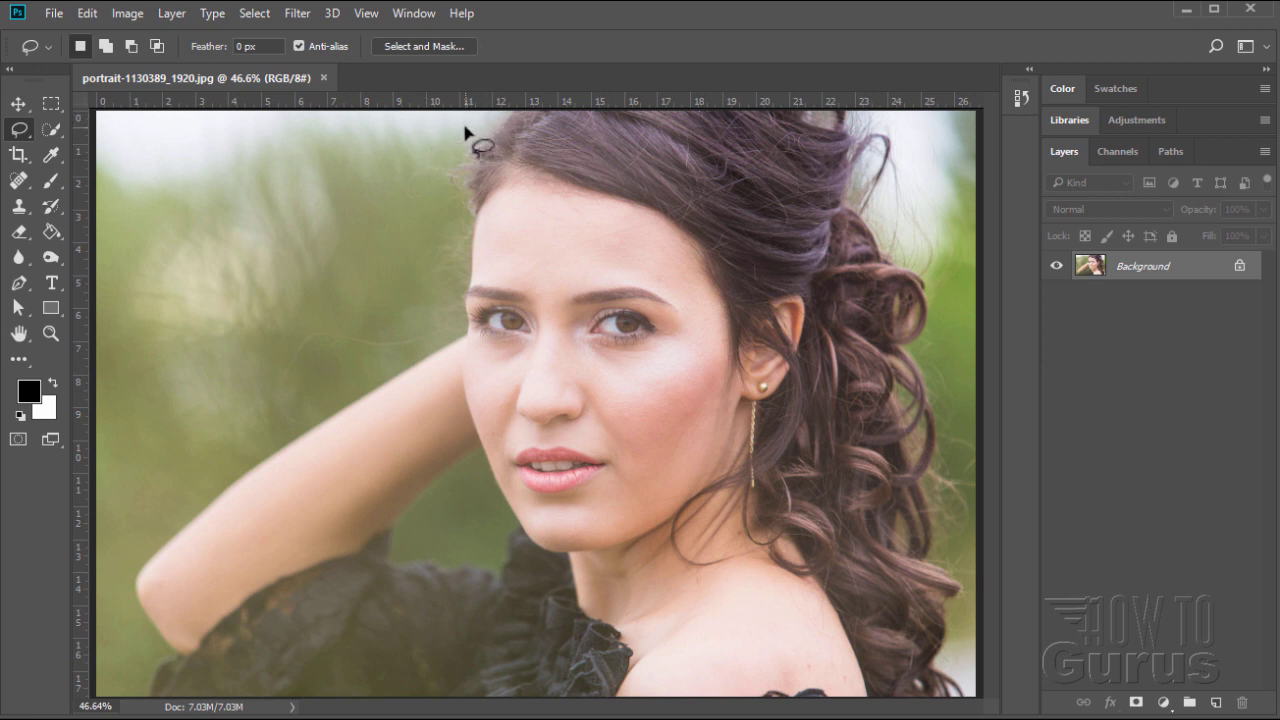
mouse_move(465, 131)
left_mouse_down()
mouse_move(437, 325)
mouse_move(330, 388)
mouse_move(152, 530)
mouse_move(121, 567)
mouse_move(120, 609)
mouse_move(141, 643)
mouse_move(133, 688)
left_mouse_up()
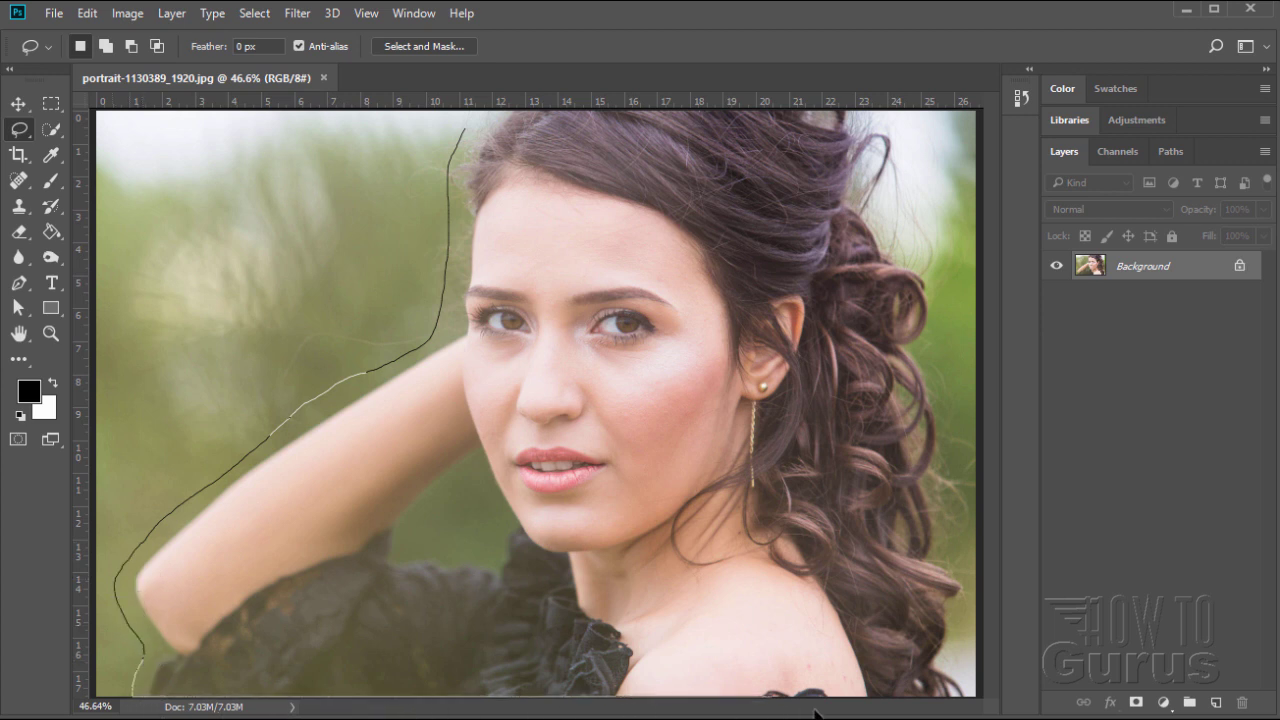
mouse_move(953, 708)
left_mouse_down()
mouse_move(978, 612)
mouse_move(948, 508)
mouse_move(961, 447)
mouse_move(930, 381)
mouse_move(947, 345)
mouse_move(939, 302)
mouse_move(886, 238)
mouse_move(910, 183)
mouse_move(889, 124)
mouse_move(750, 105)
mouse_move(497, 116)
mouse_move(456, 143)
left_mouse_up()
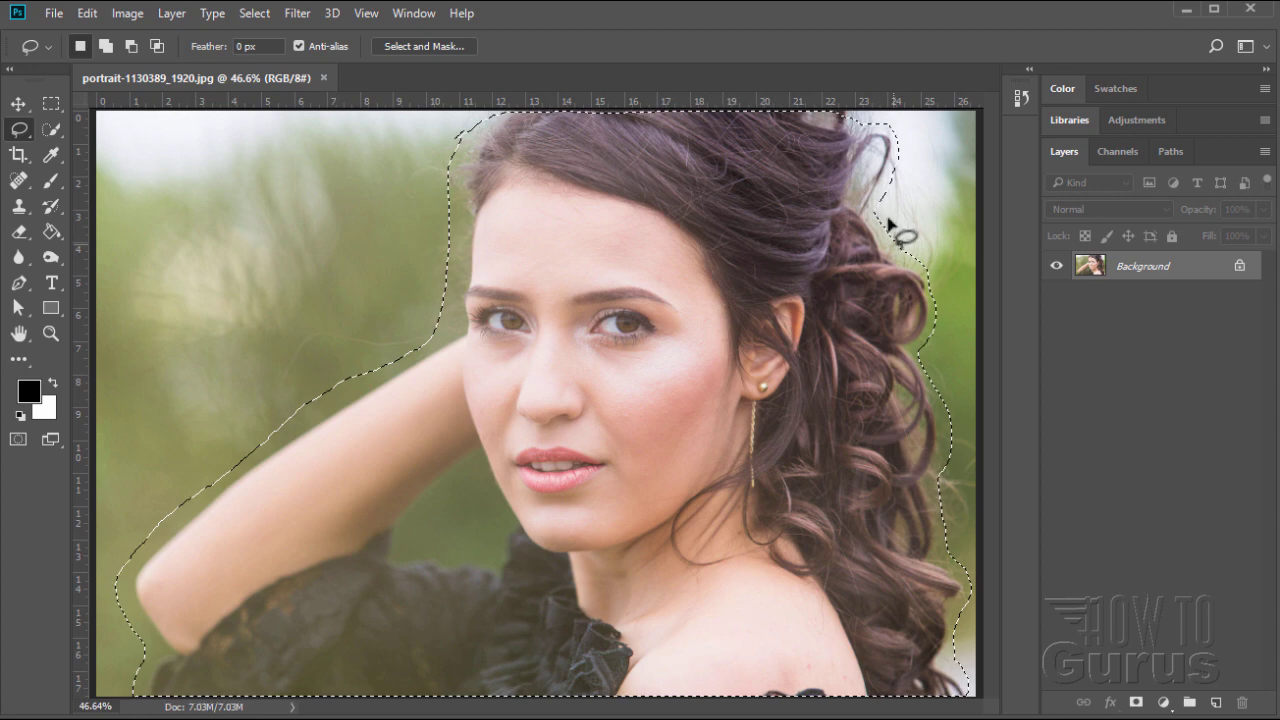
Open the legacy Refine Edge dialog for the lasso selection and set its Contrast to 26%.
left_click(253, 14)
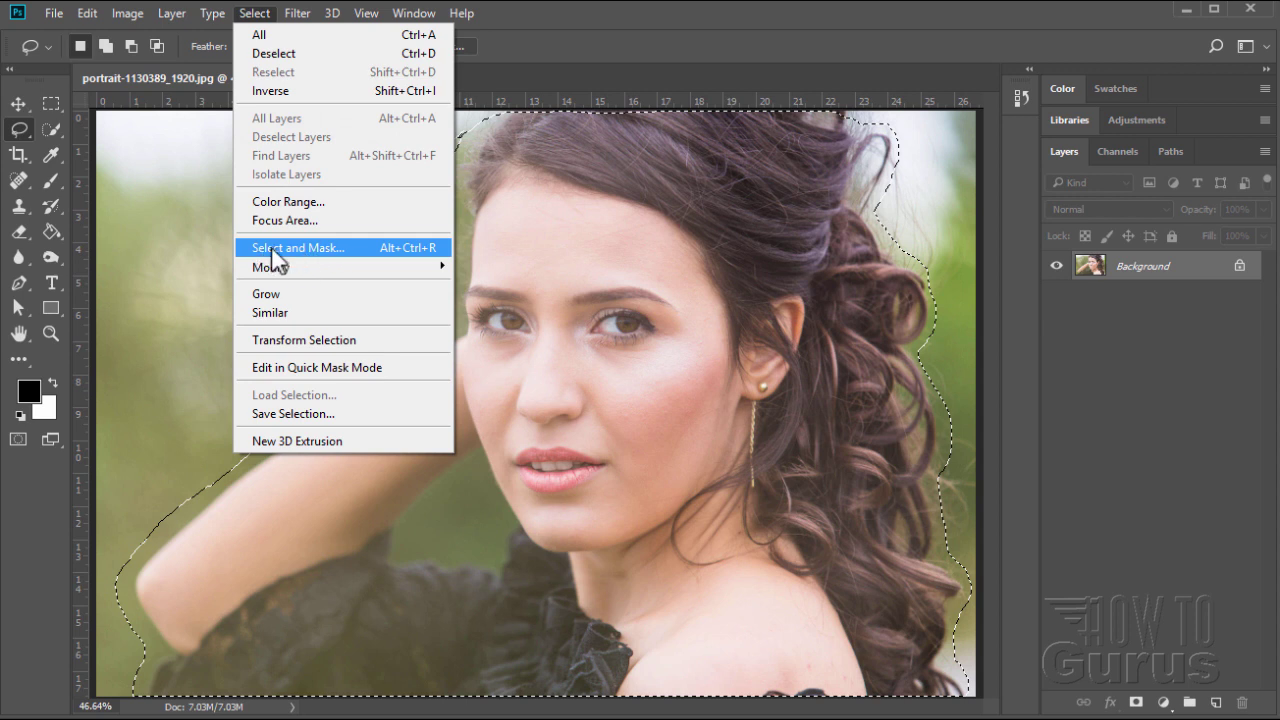
key("shift")
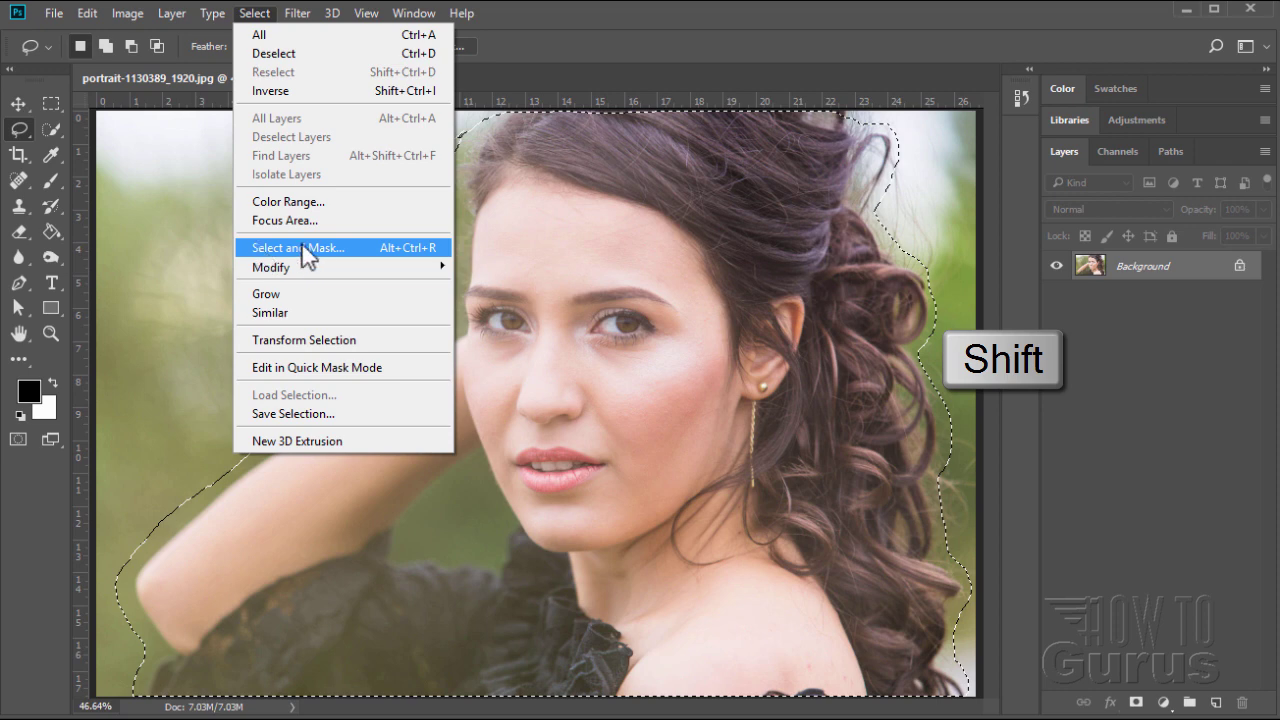
left_click(301, 245)
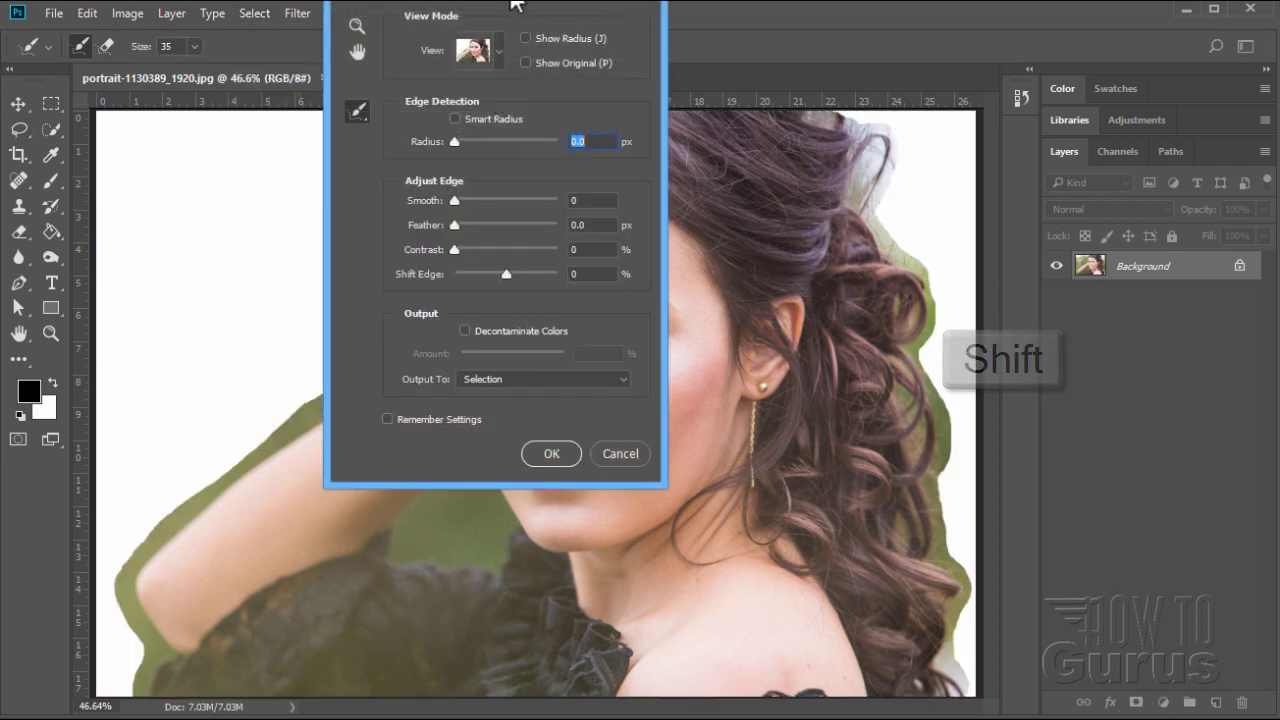
left_click_drag(515, 5, 1075, 158)
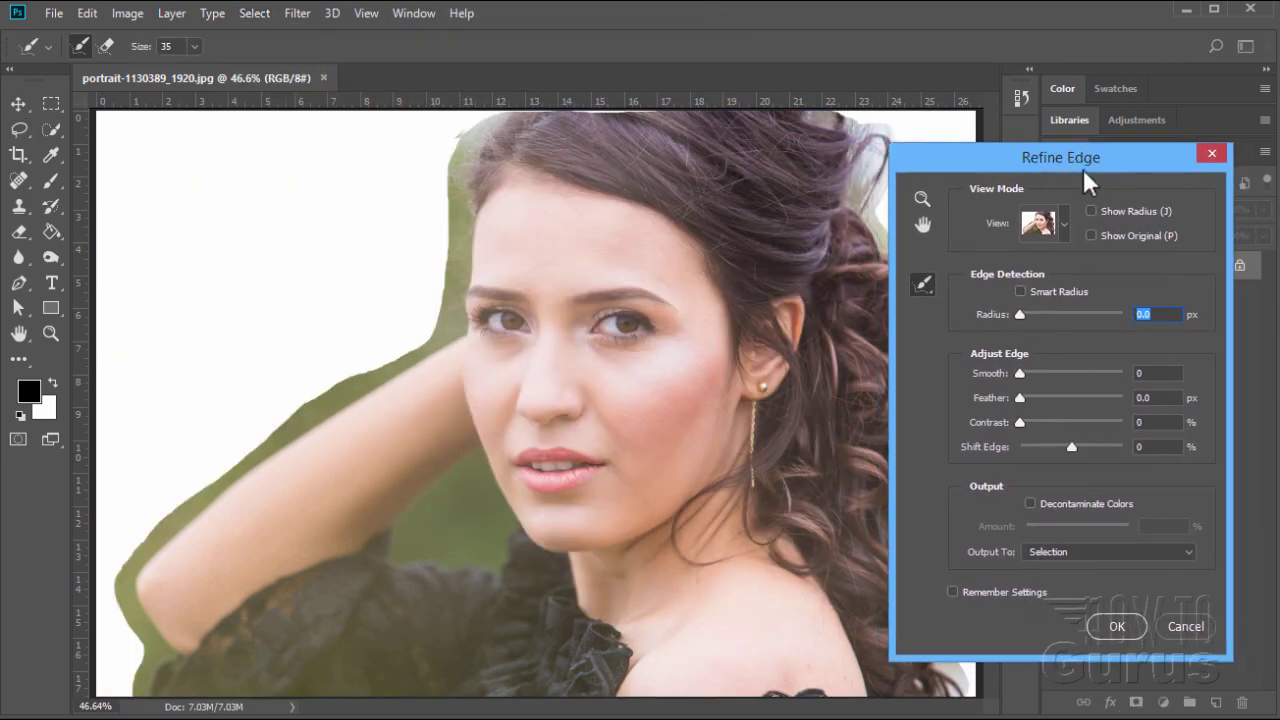
left_click_drag(988, 155, 547, 174)
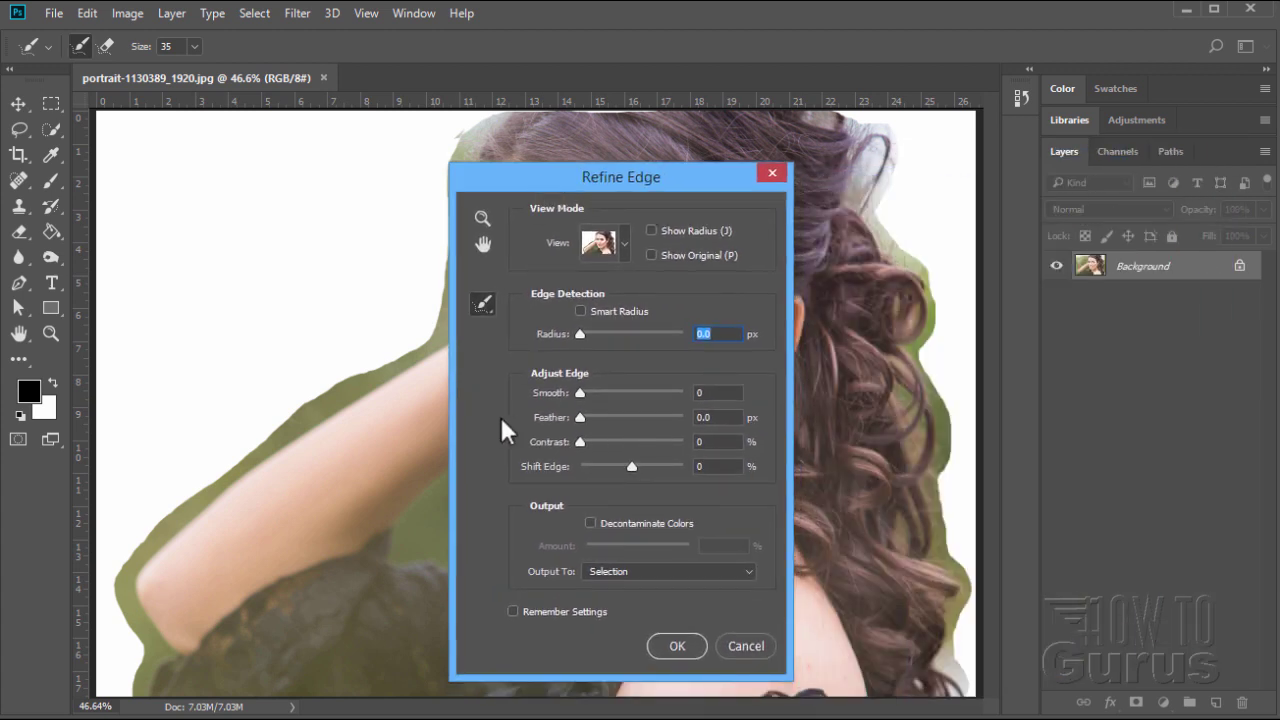
left_click_drag(583, 442, 604, 443)
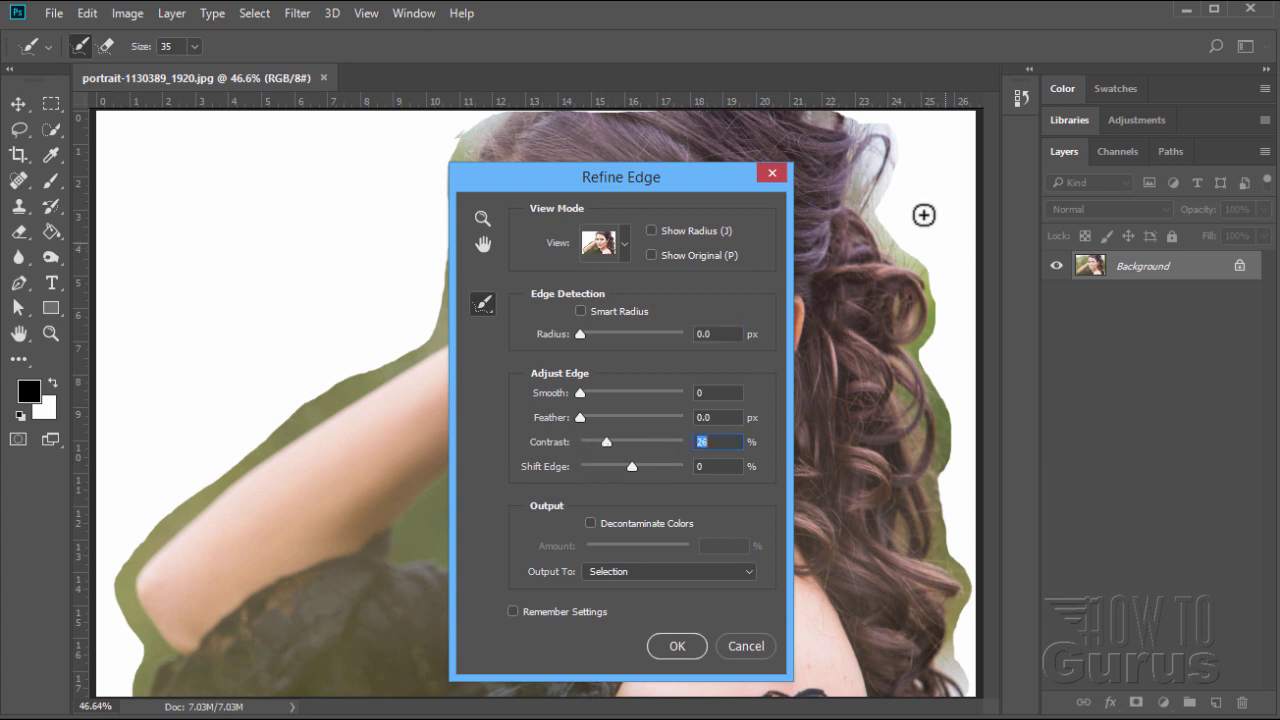
Set the Refine Edge brush size to 56.
left_click(194, 46)
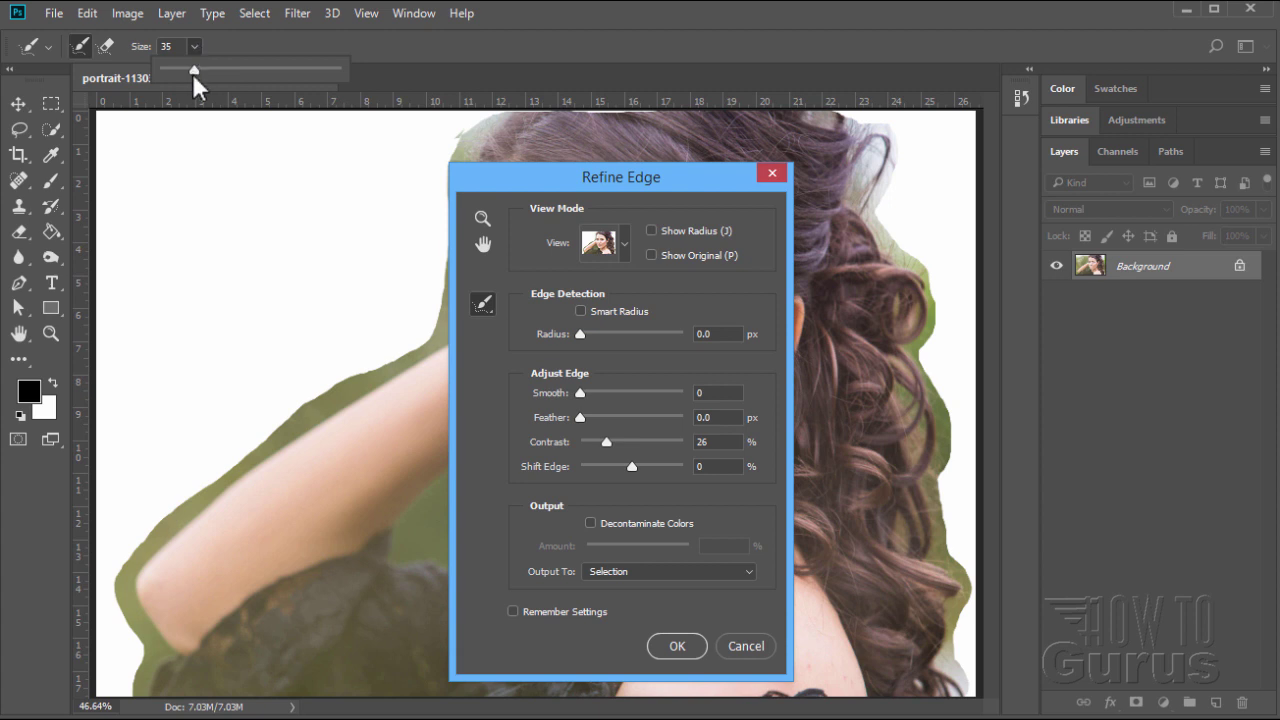
left_click_drag(194, 70, 233, 72)
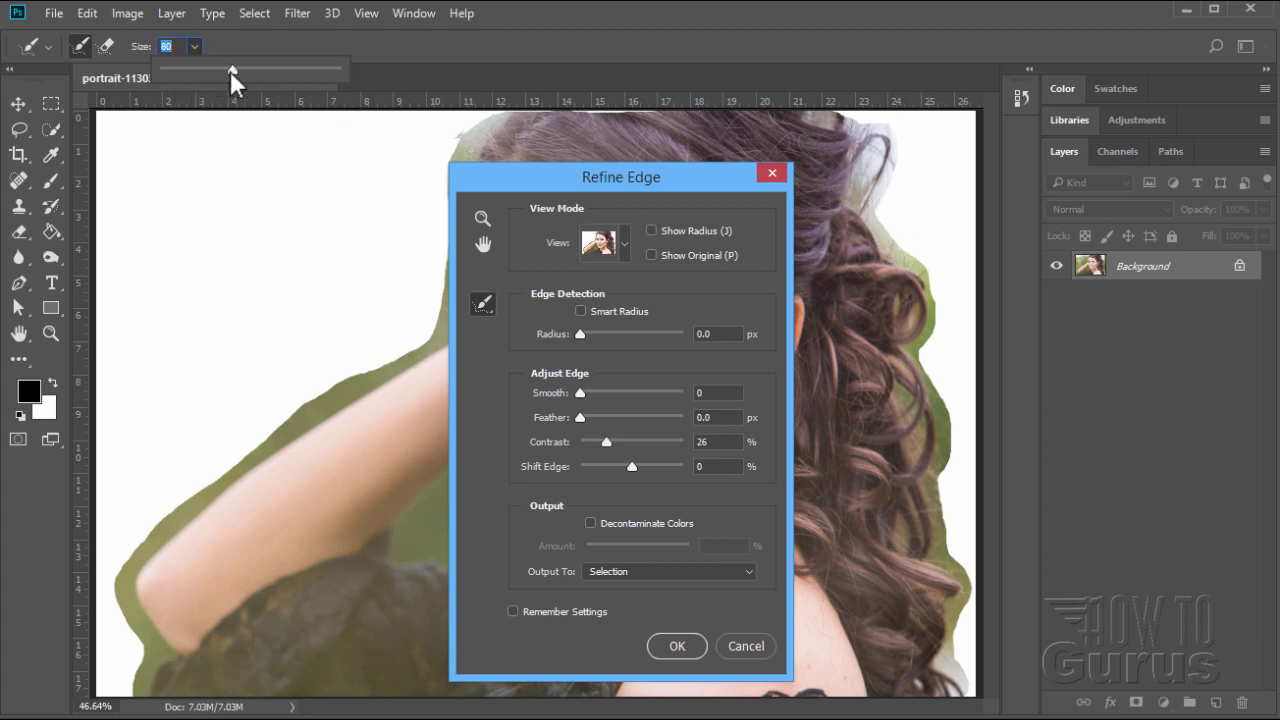
left_click_drag(231, 72, 212, 72)
key("Return")
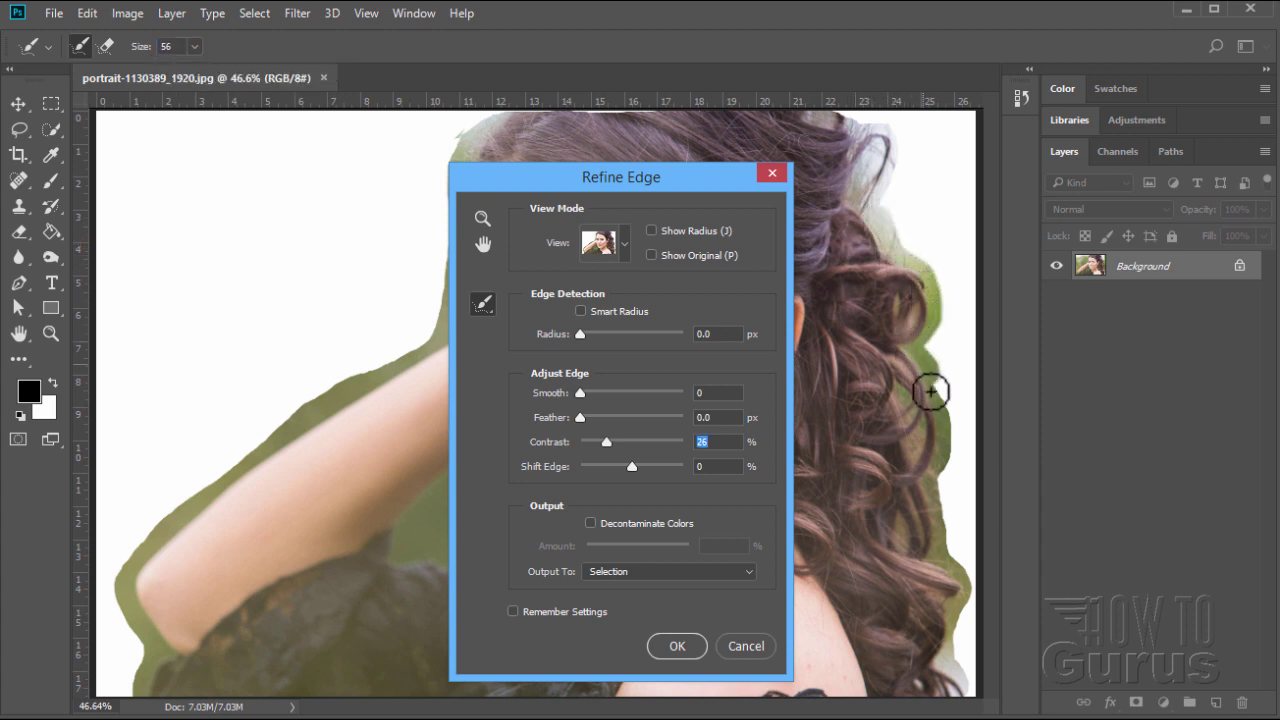
Brush over the background fringe along the outer edge of the curly hair, then cancel the edge refinement.
mouse_move(931, 392)
left_mouse_down()
mouse_move(945, 296)
mouse_move(923, 364)
mouse_move(948, 422)
mouse_move(944, 521)
left_mouse_up()
mouse_move(900, 251)
left_mouse_down()
mouse_move(865, 216)
mouse_move(893, 130)
mouse_move(850, 135)
left_mouse_up()
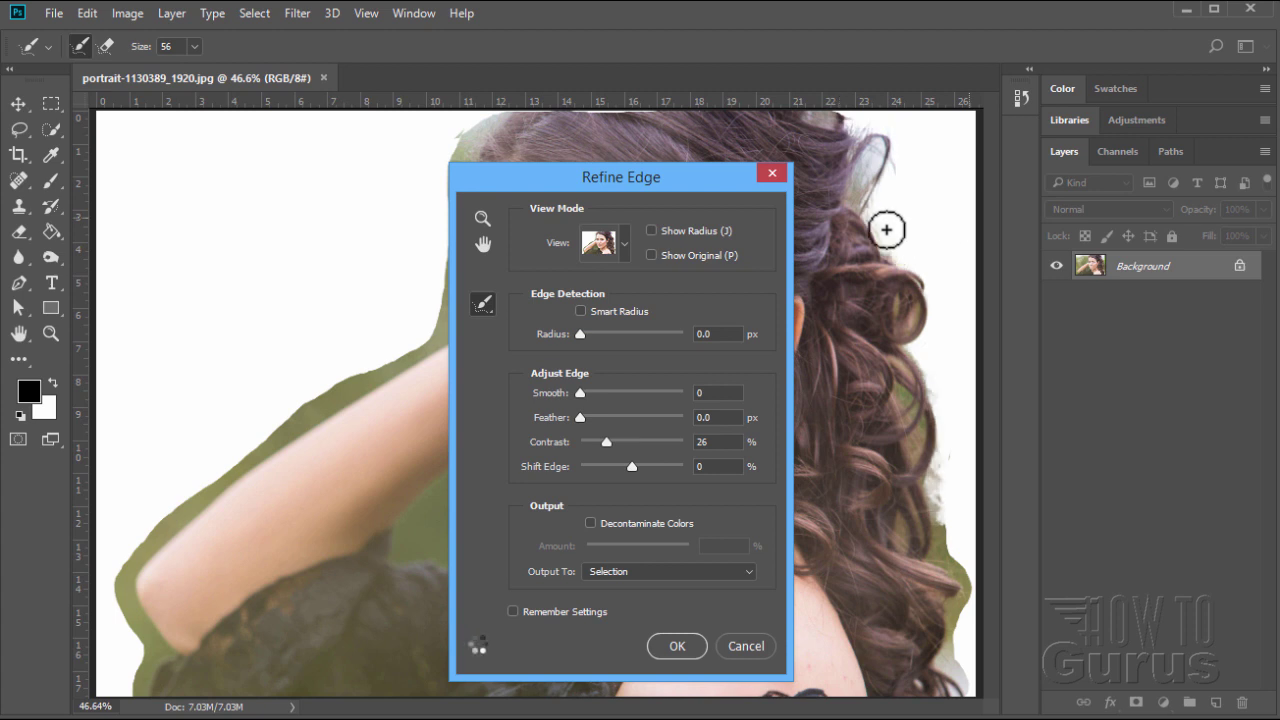
mouse_move(886, 230)
left_mouse_down()
mouse_move(875, 152)
mouse_move(849, 206)
left_mouse_up()
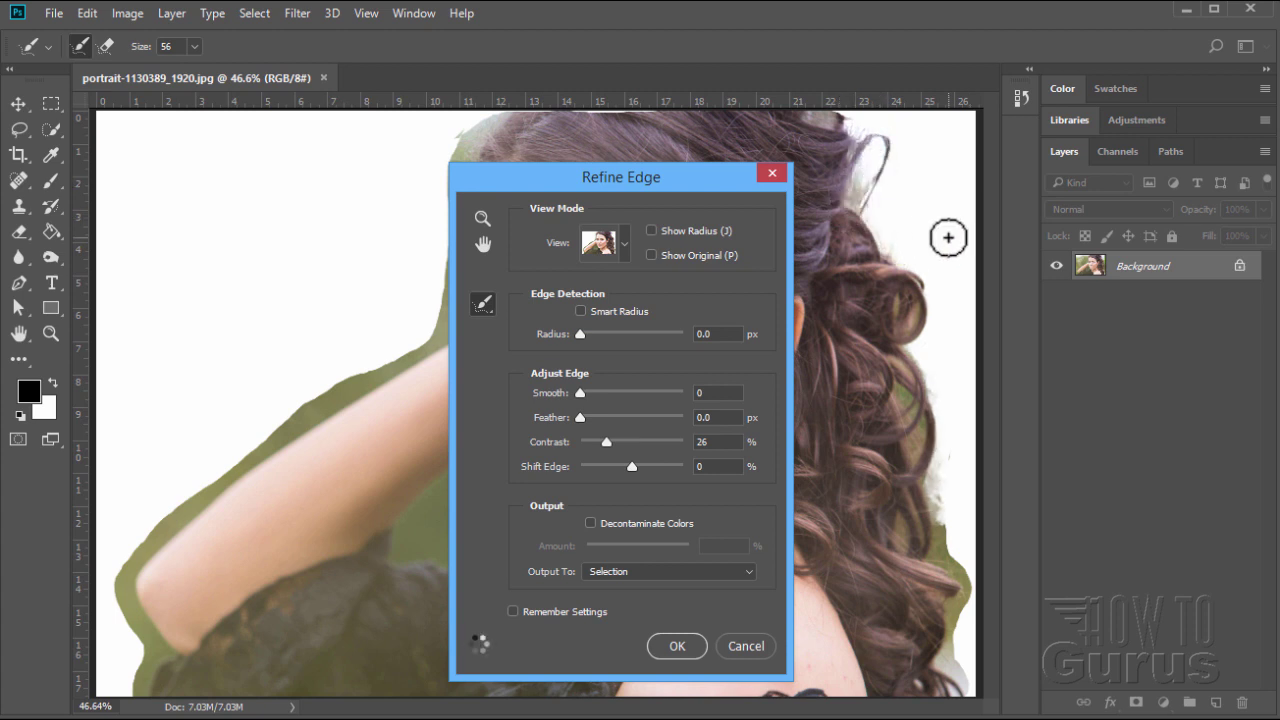
mouse_move(960, 460)
left_mouse_down()
mouse_move(935, 555)
mouse_move(960, 578)
mouse_move(950, 618)
mouse_move(940, 565)
left_mouse_up()
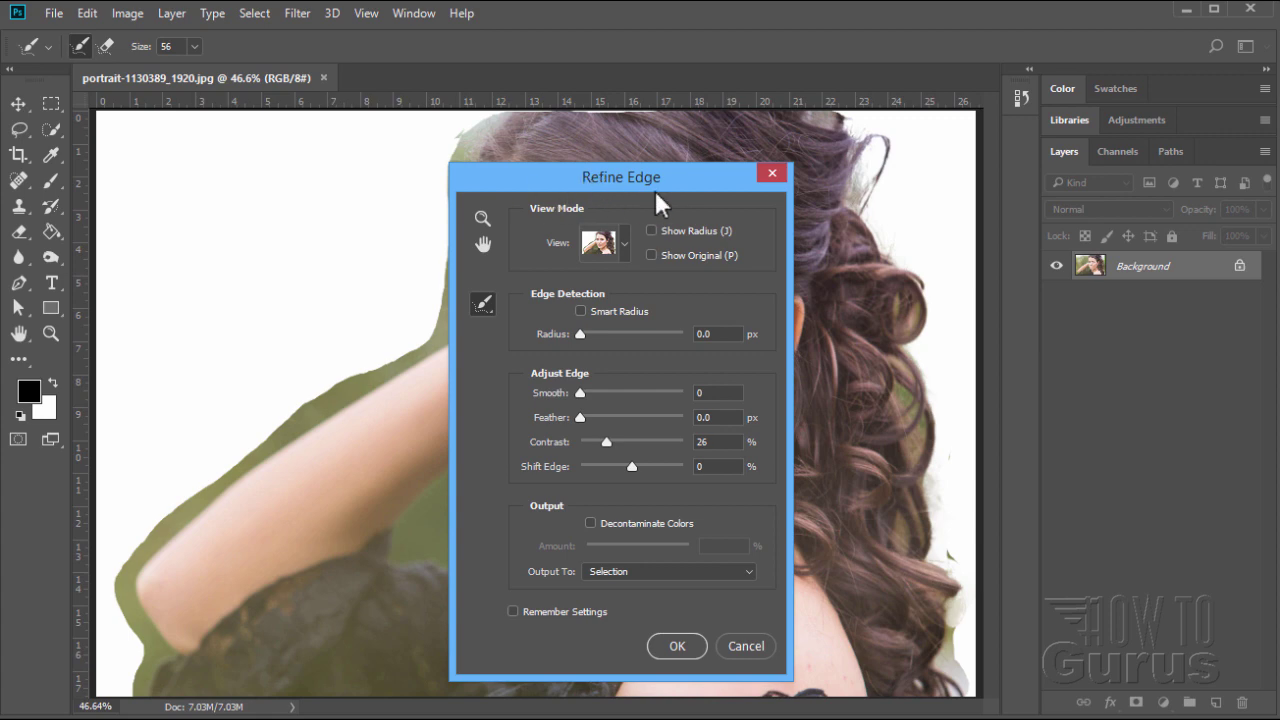
left_click(747, 647)
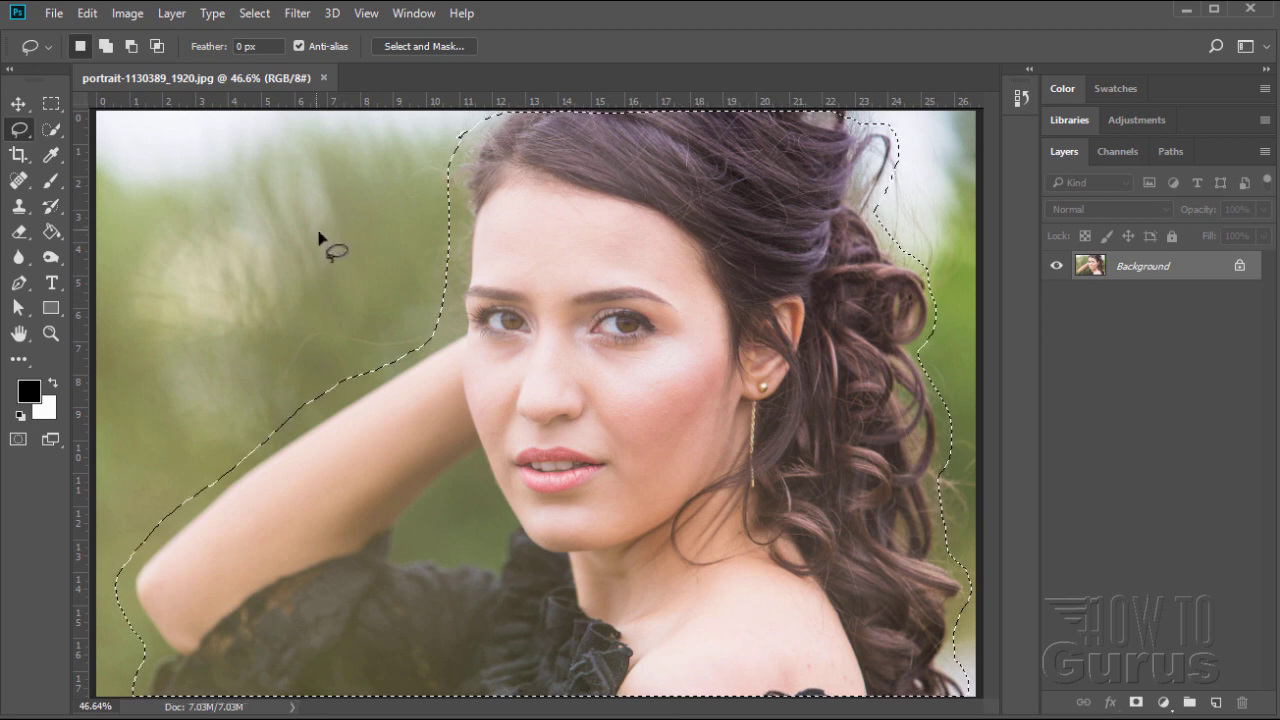
left_click(262, 12)
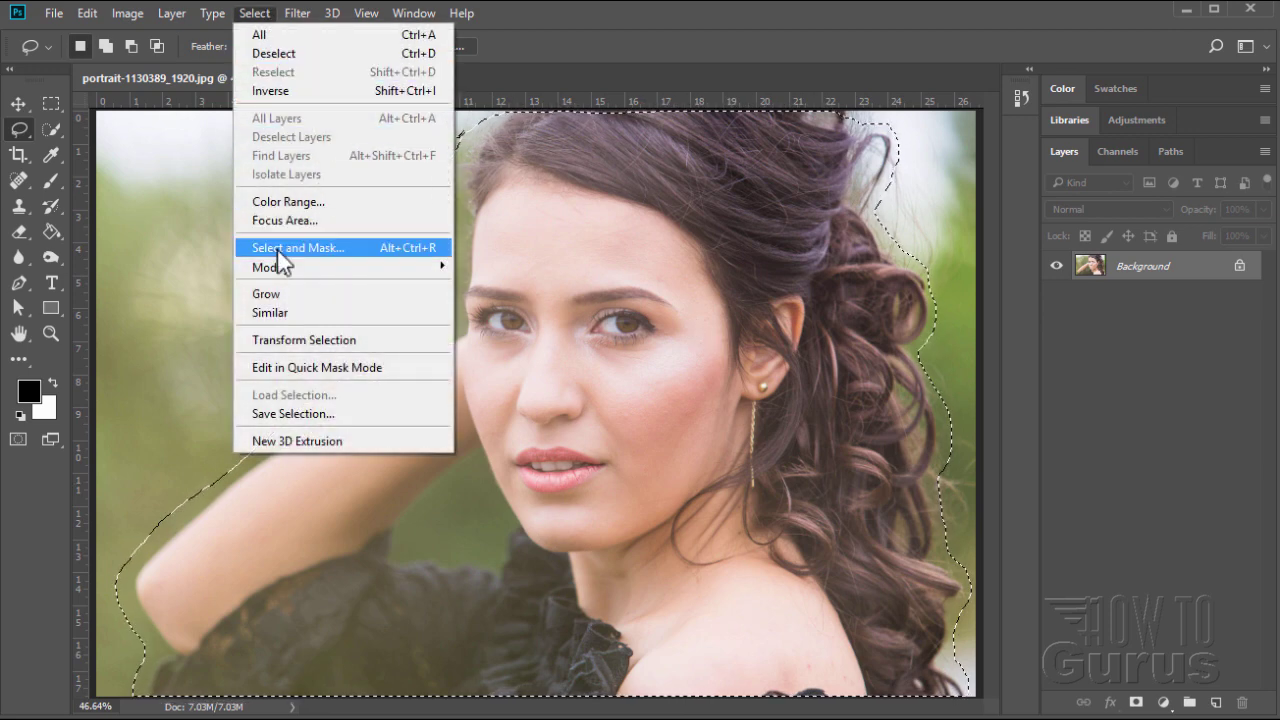
key("shift")
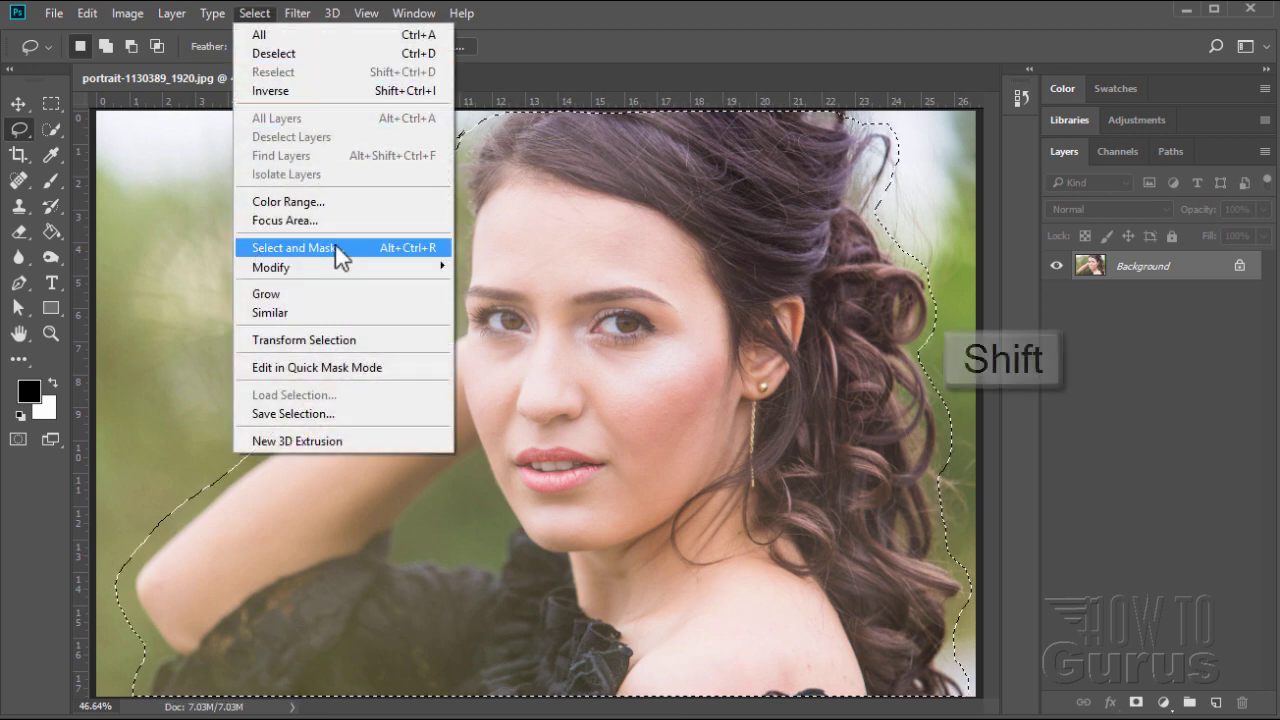
left_click(284, 247, "shift")
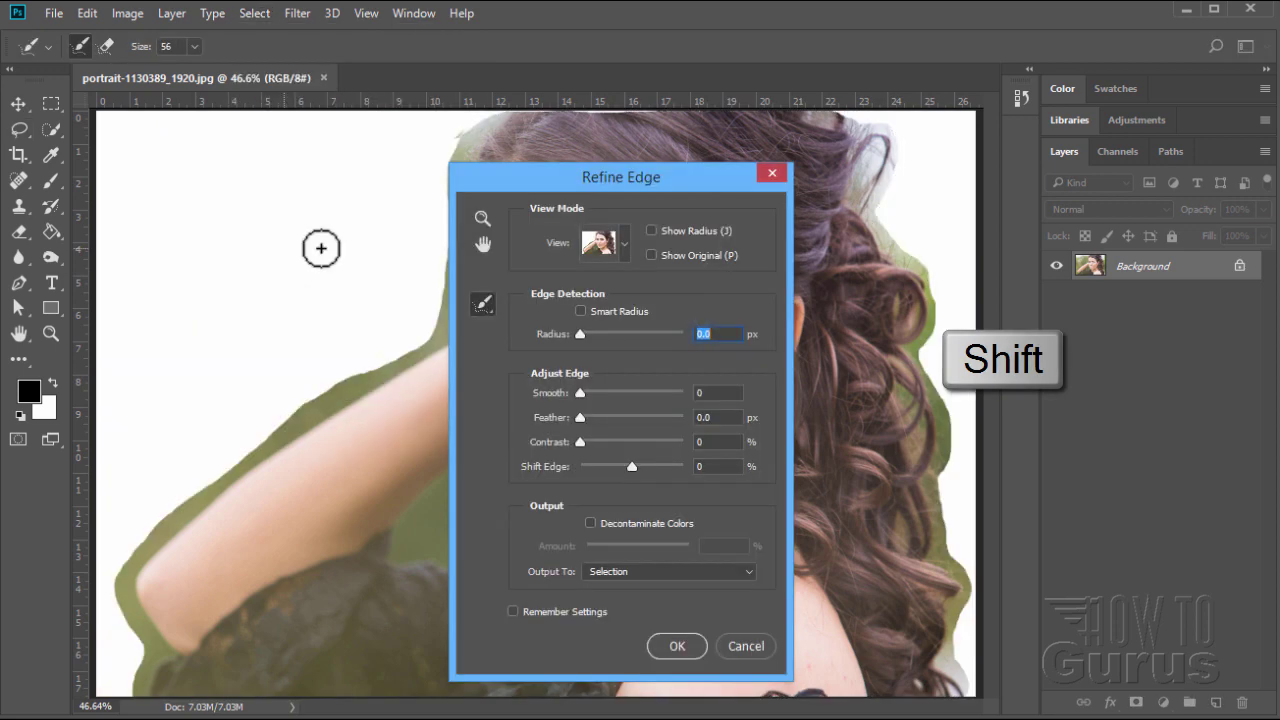
left_click_drag(700, 190, 1124, 168)
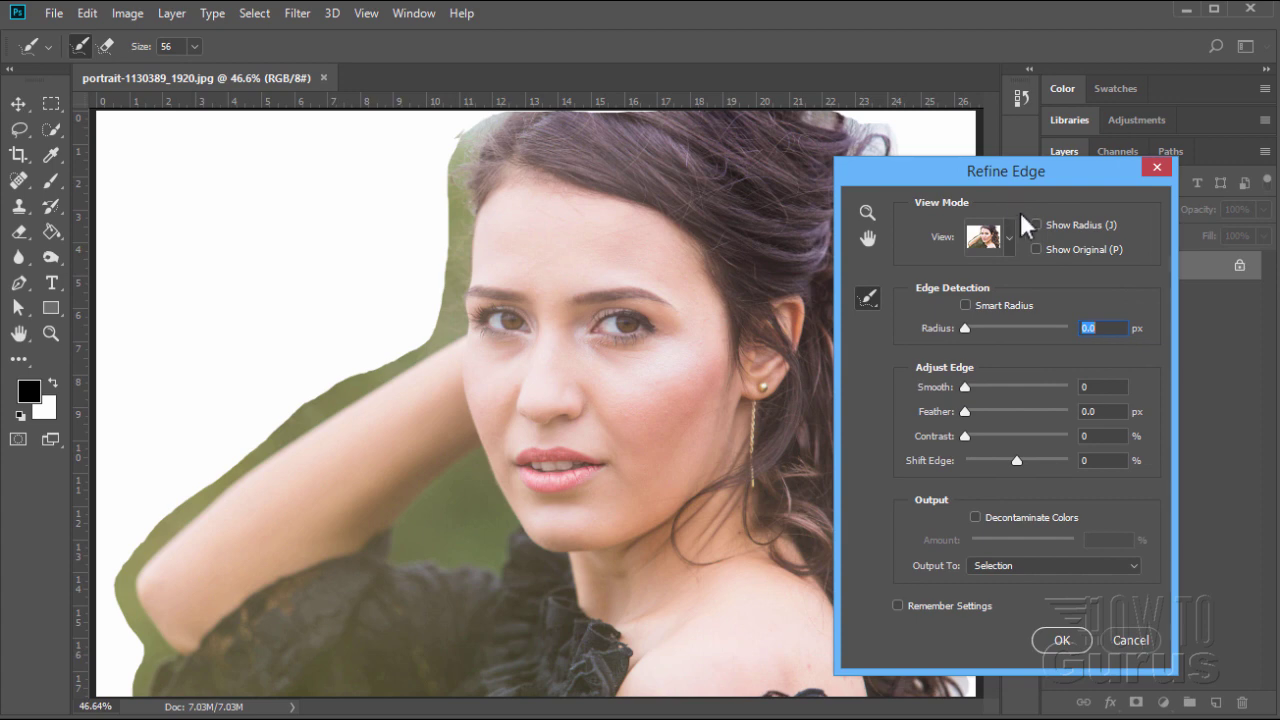
left_click(1122, 638)
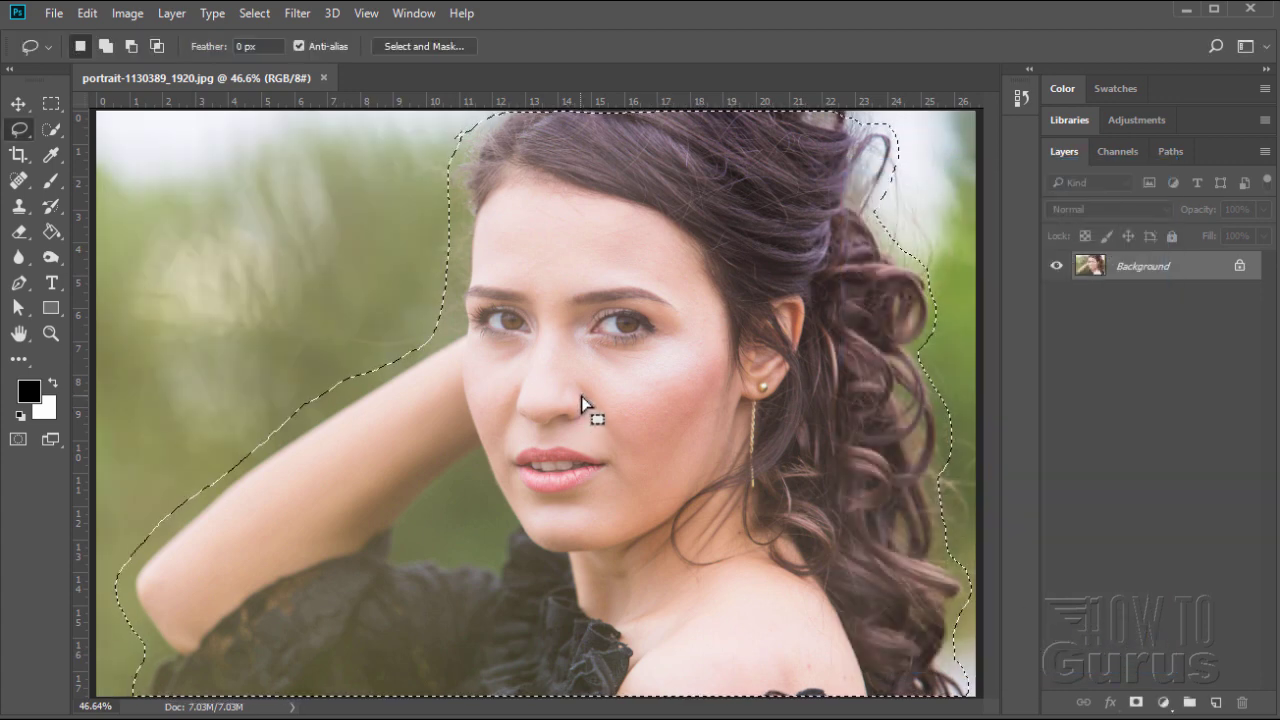
Deselect the lasso selection and enter the Select and Mask workspace with nothing selected.
left_click(248, 13)
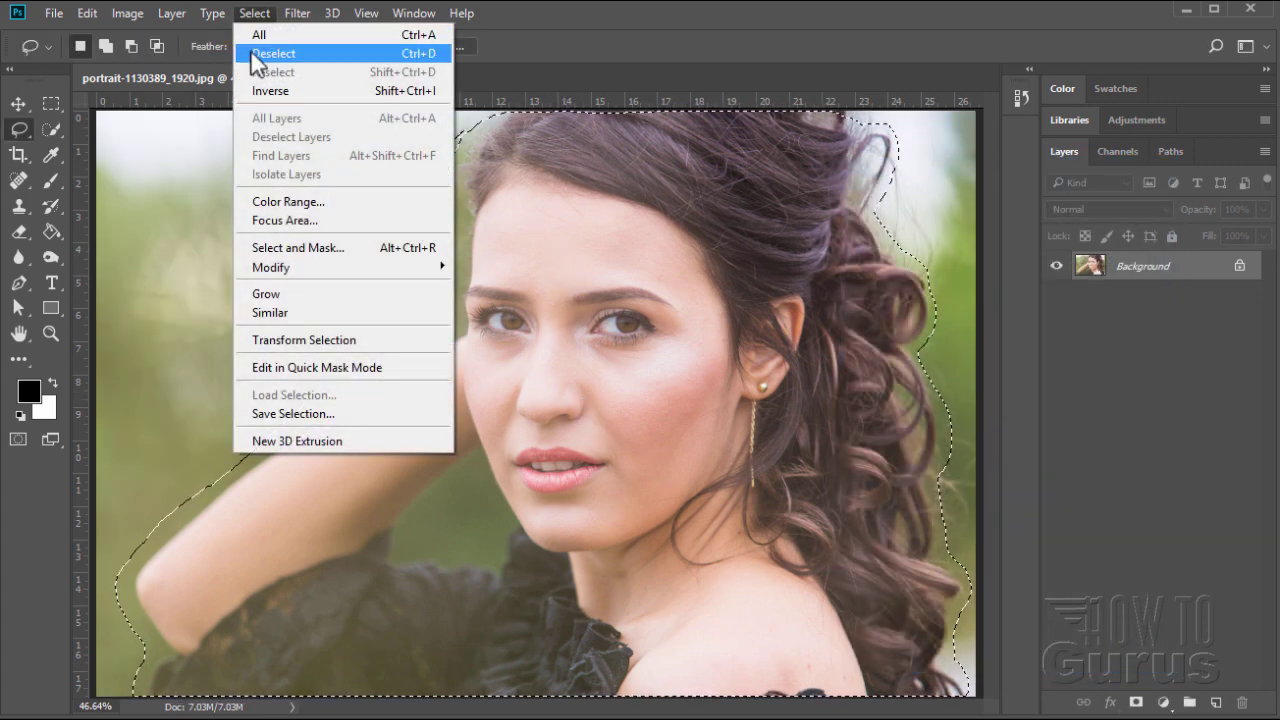
left_click(250, 49)
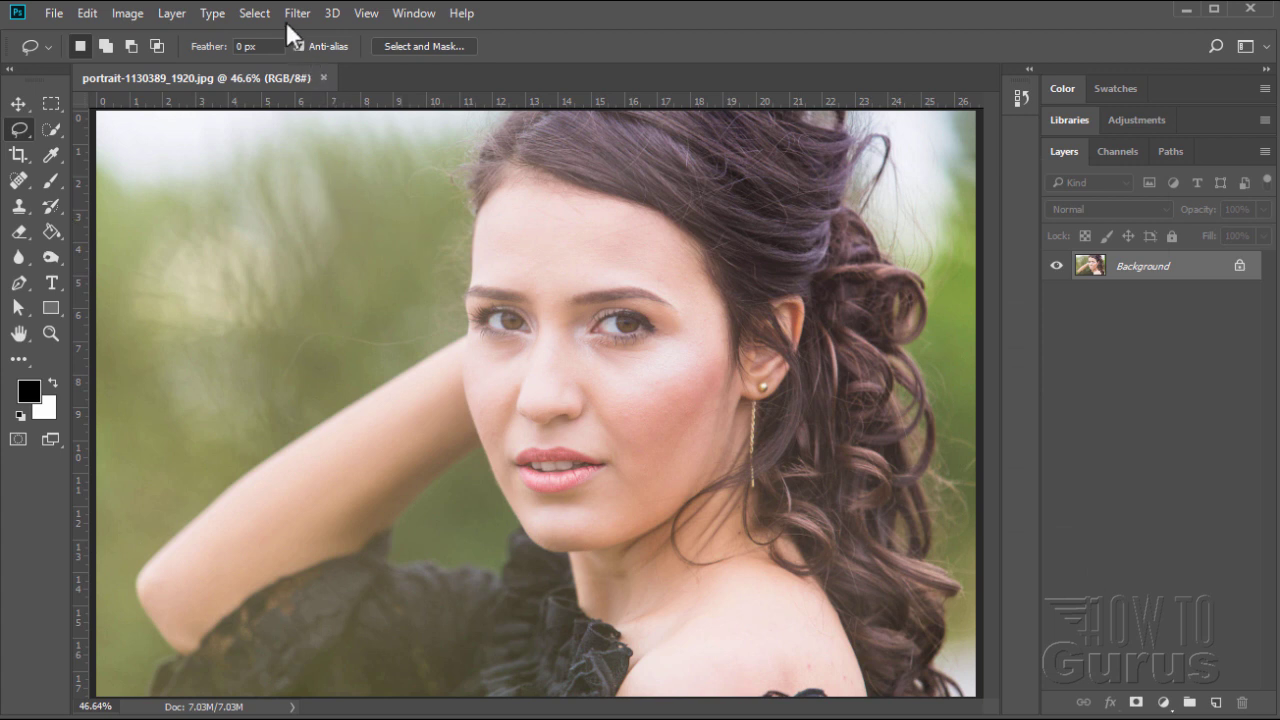
left_click(261, 13)
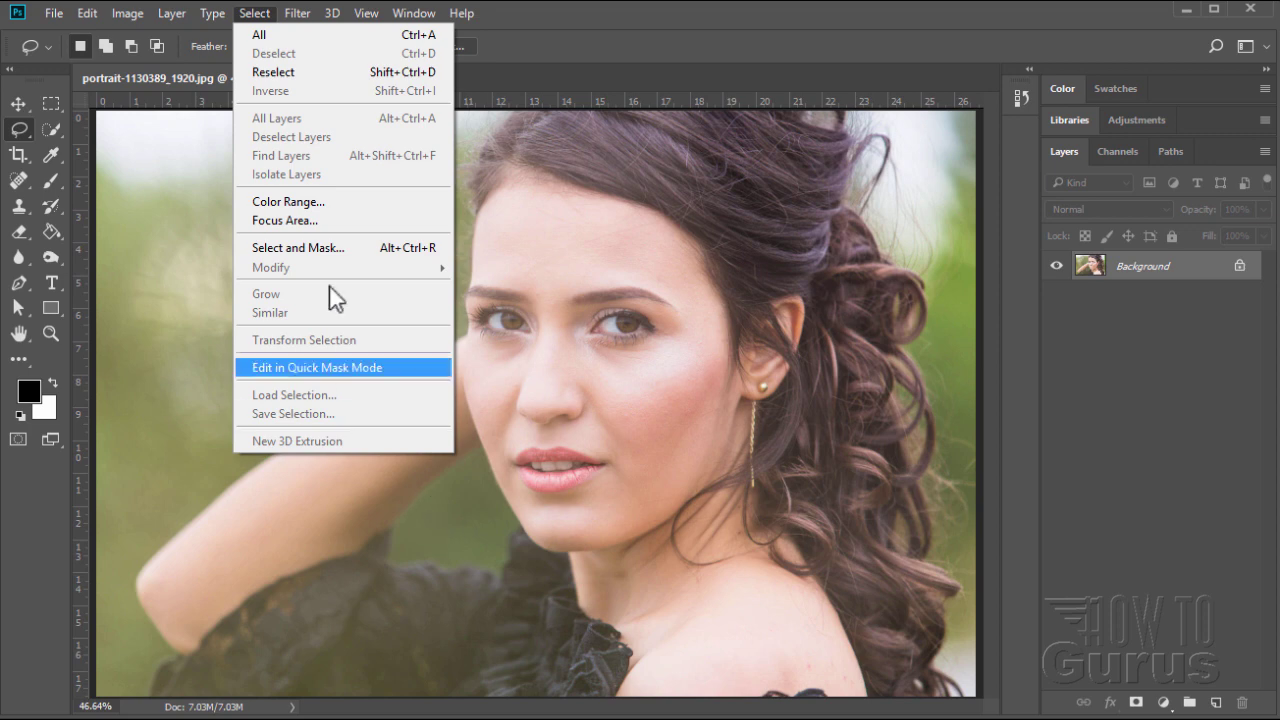
left_click(263, 250)
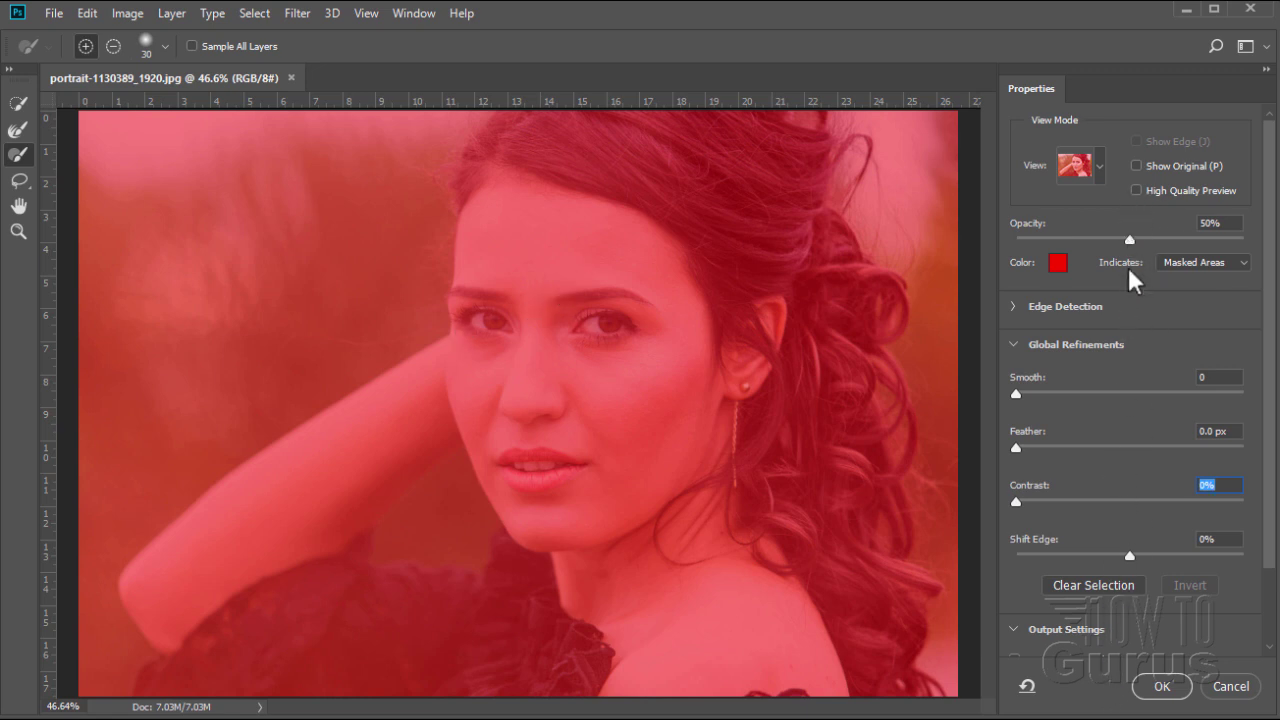
Keep the Overlay view mode and set the Contrast global refinement to 19%.
left_click(1096, 164)
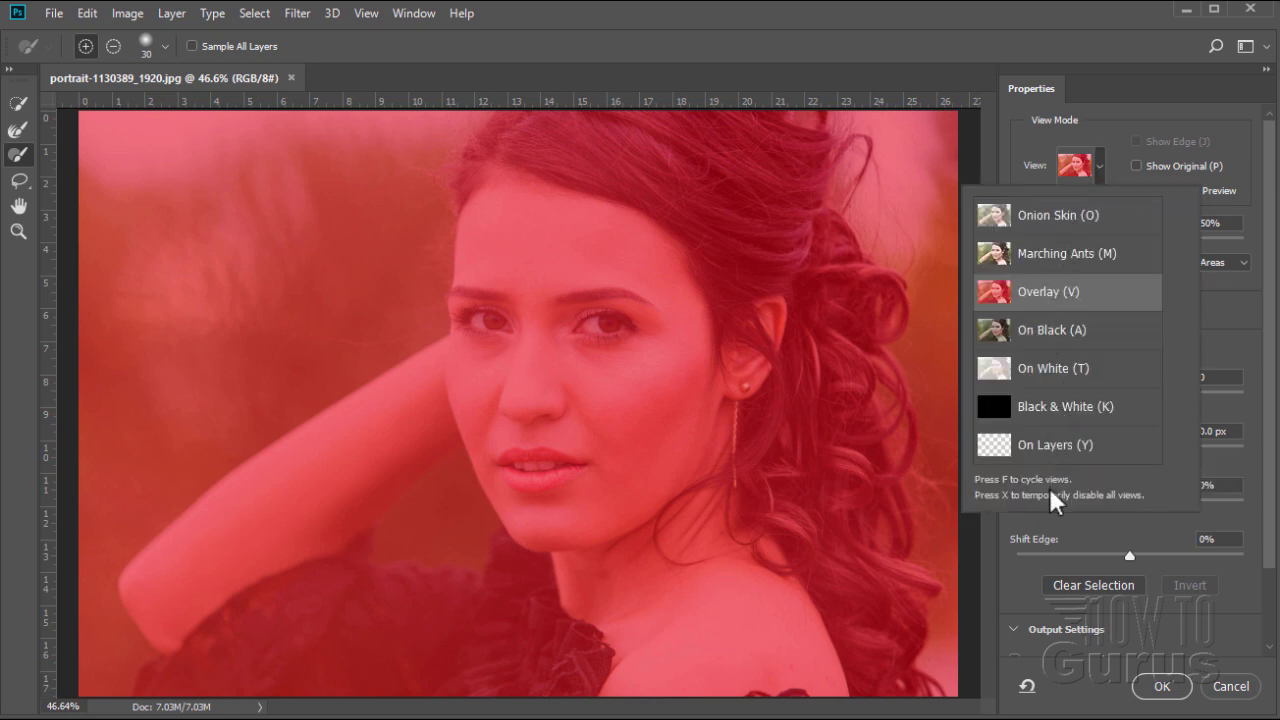
left_click(1099, 168)
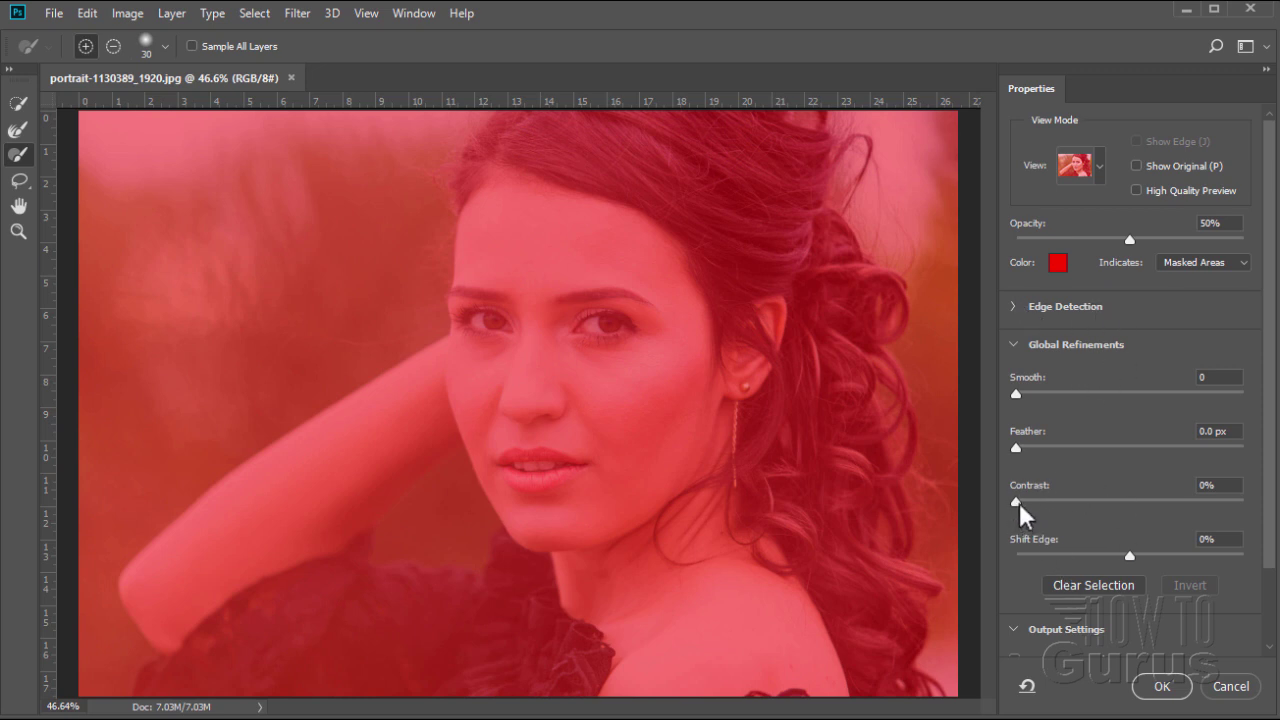
left_click_drag(1037, 500, 1044, 498)
left_click(17, 104)
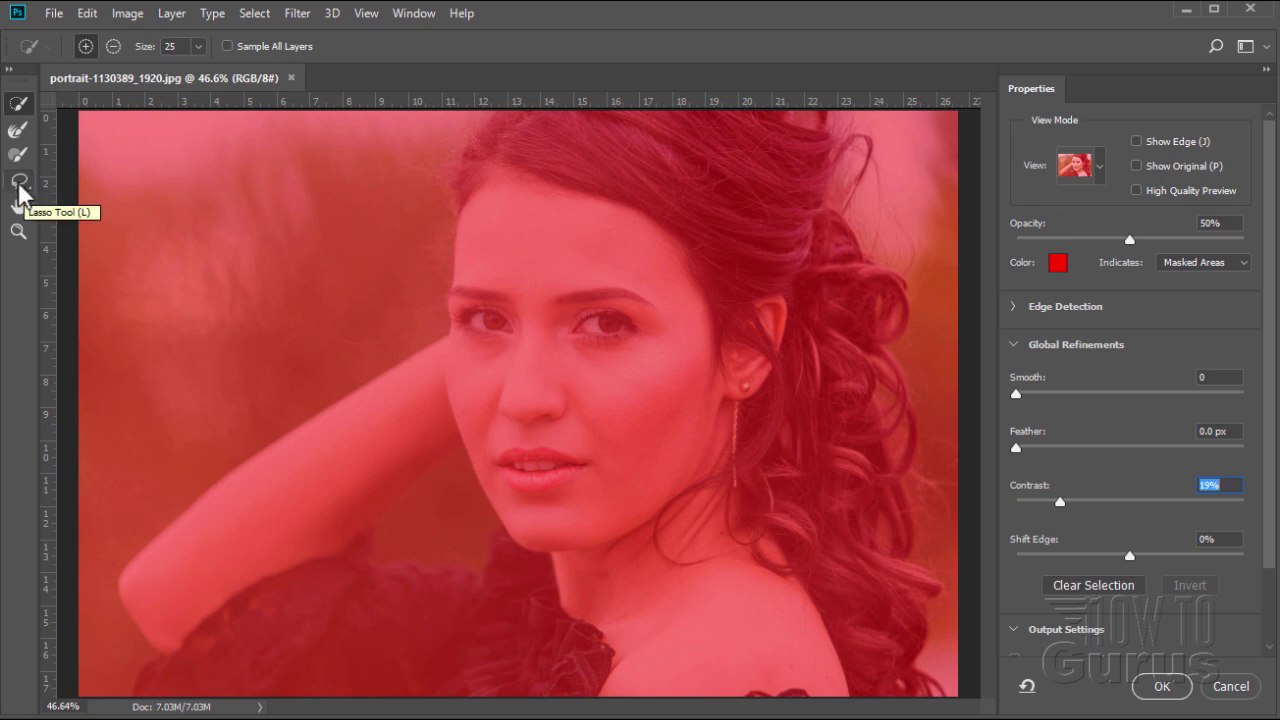
left_click(19, 182)
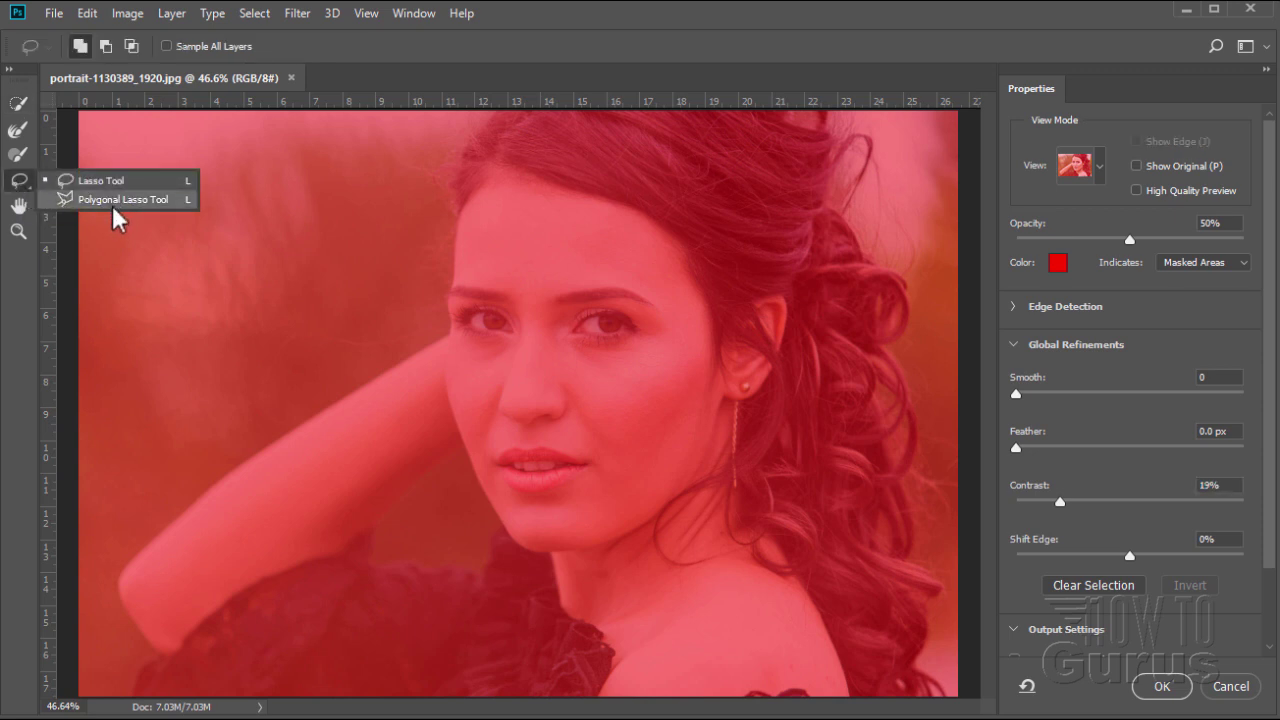
left_click(22, 192)
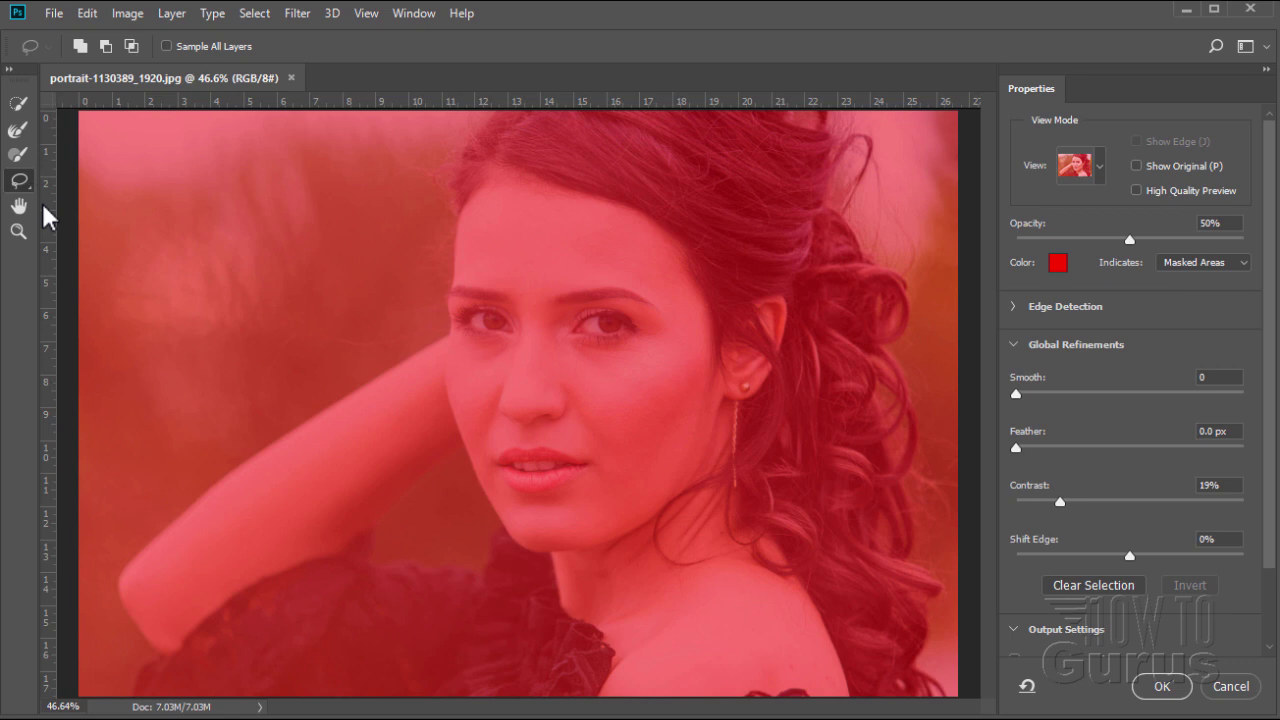
Add the woman's face to the selection with the Quick Selection tool at brush size 83.
left_click(15, 106)
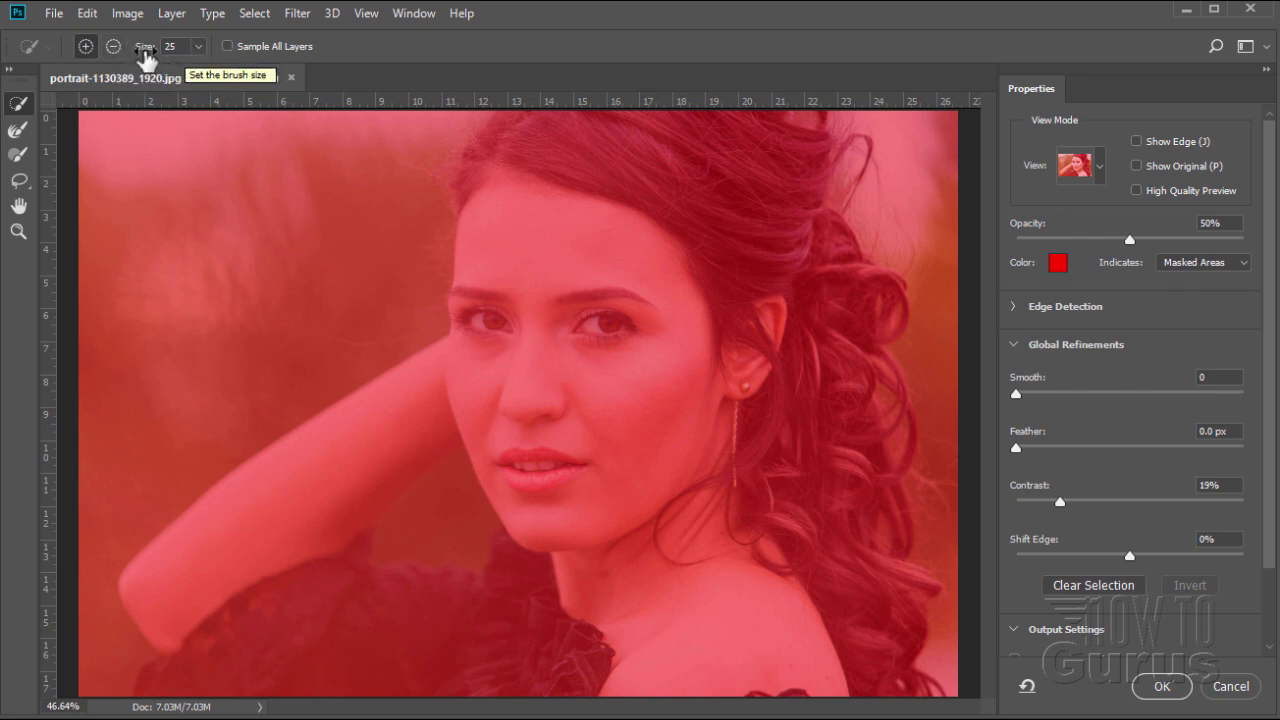
left_click(198, 47)
left_click_drag(205, 74, 249, 79)
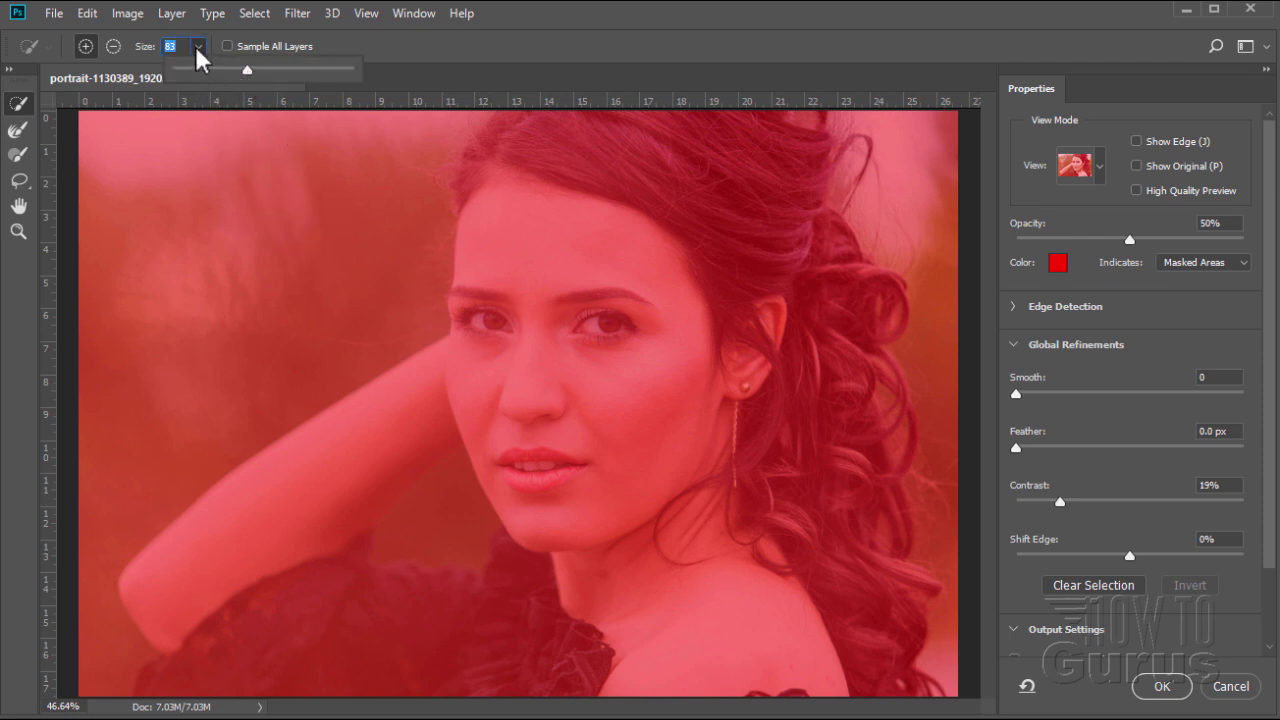
key("Return")
left_click_drag(557, 214, 543, 471)
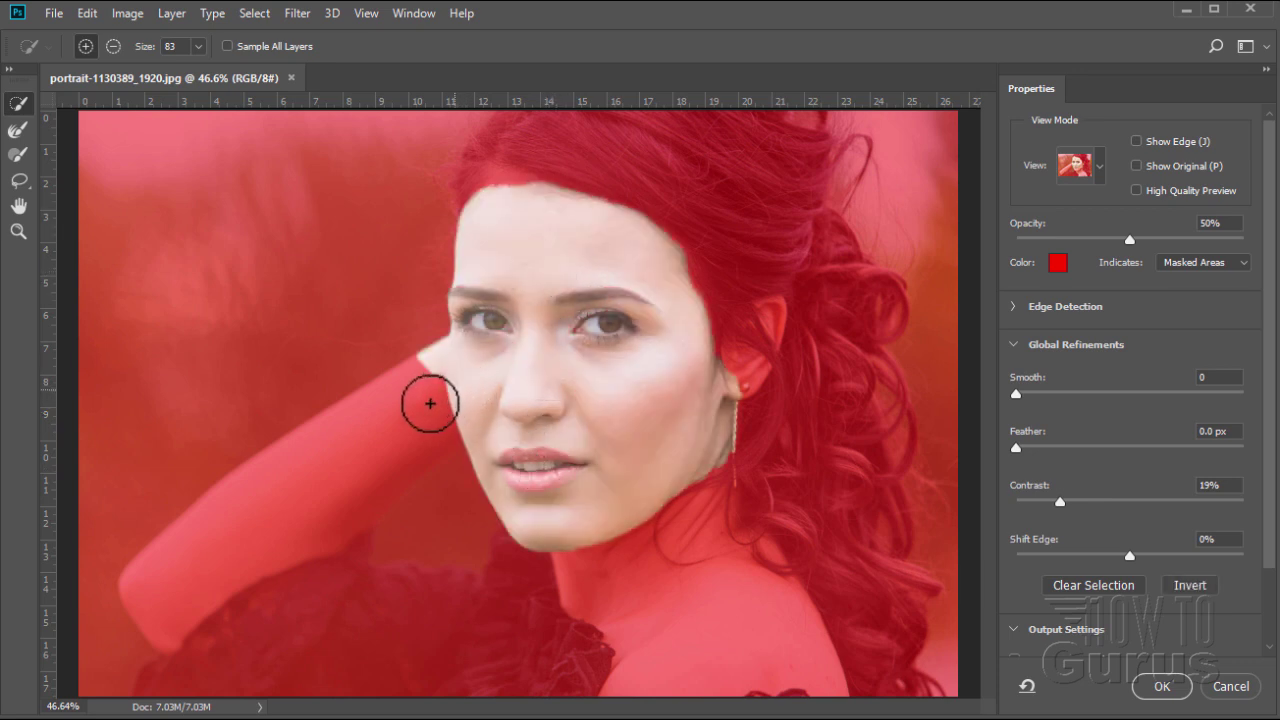
Add the raised arm, black dress, neck, shoulder and all the hair to the selection with the Quick Selection tool.
mouse_move(430, 403)
left_mouse_down()
mouse_move(257, 547)
mouse_move(259, 587)
mouse_move(451, 641)
left_mouse_up()
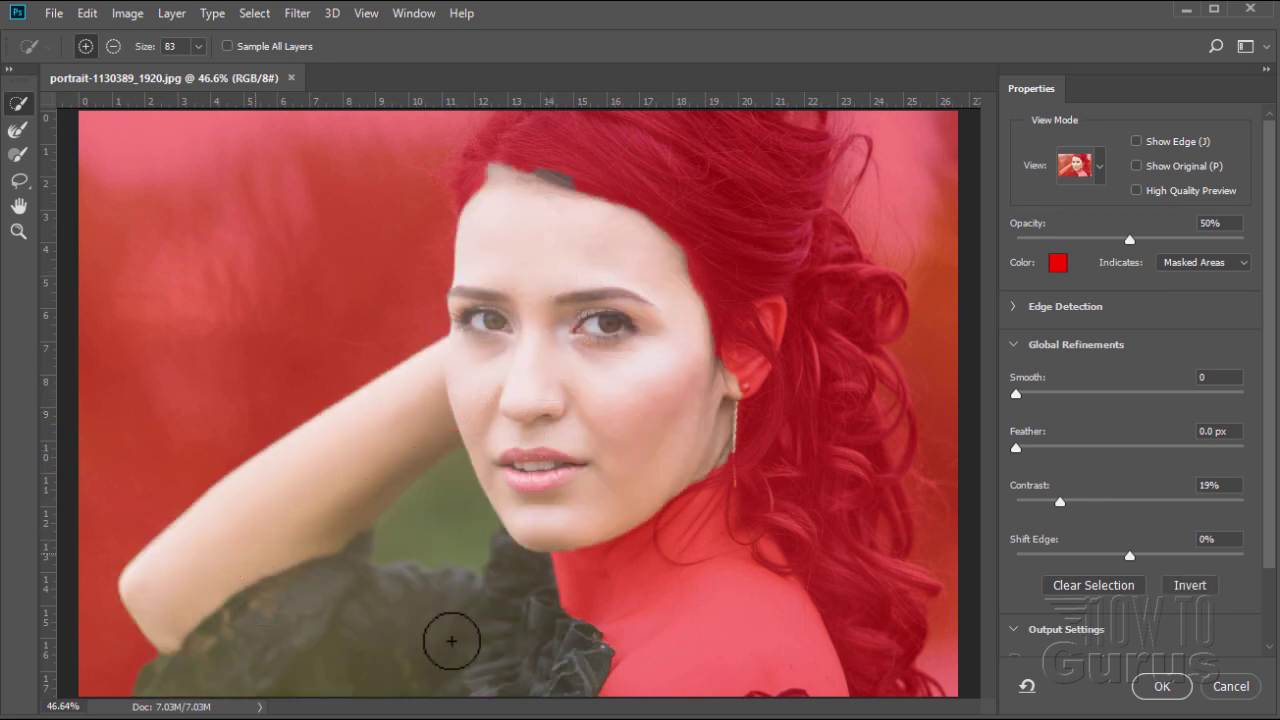
mouse_move(626, 537)
left_mouse_down()
mouse_move(639, 592)
mouse_move(680, 651)
left_mouse_up()
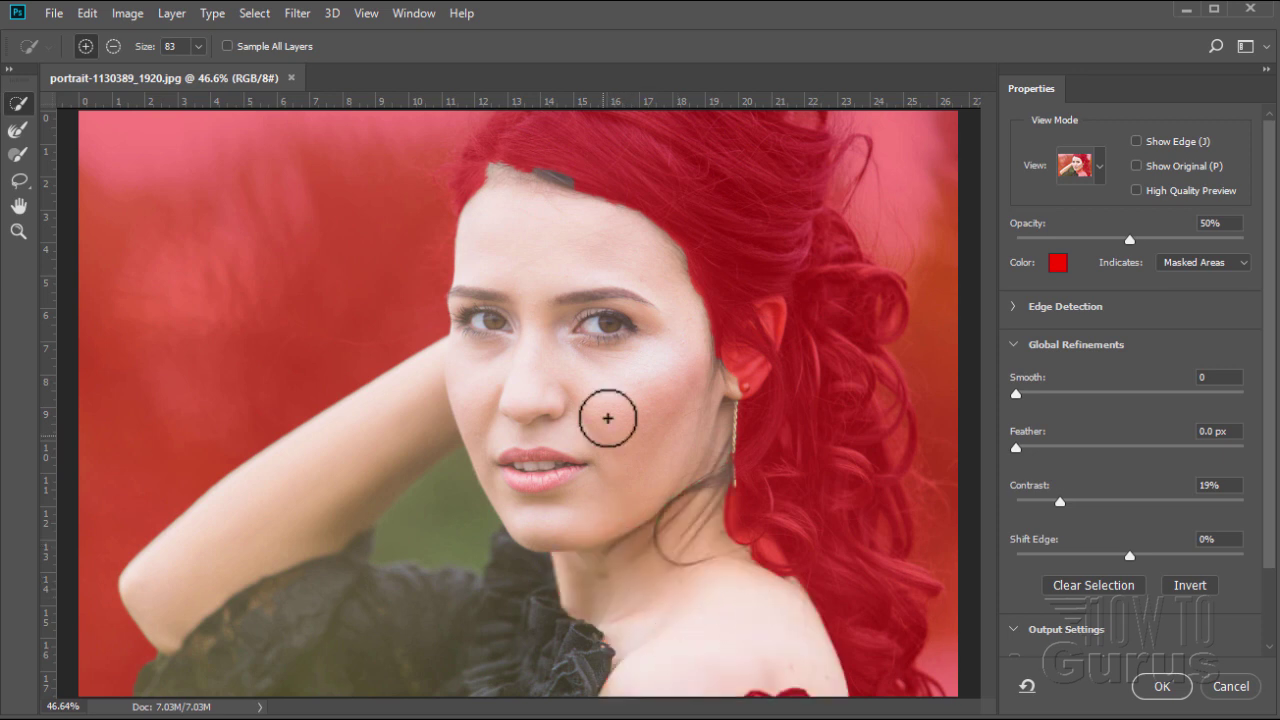
mouse_move(609, 180)
left_mouse_down()
mouse_move(549, 147)
mouse_move(492, 176)
mouse_move(510, 148)
mouse_move(603, 117)
mouse_move(523, 126)
mouse_move(769, 150)
mouse_move(794, 187)
mouse_move(816, 403)
mouse_move(805, 502)
mouse_move(831, 635)
mouse_move(791, 686)
mouse_move(697, 706)
left_mouse_up()
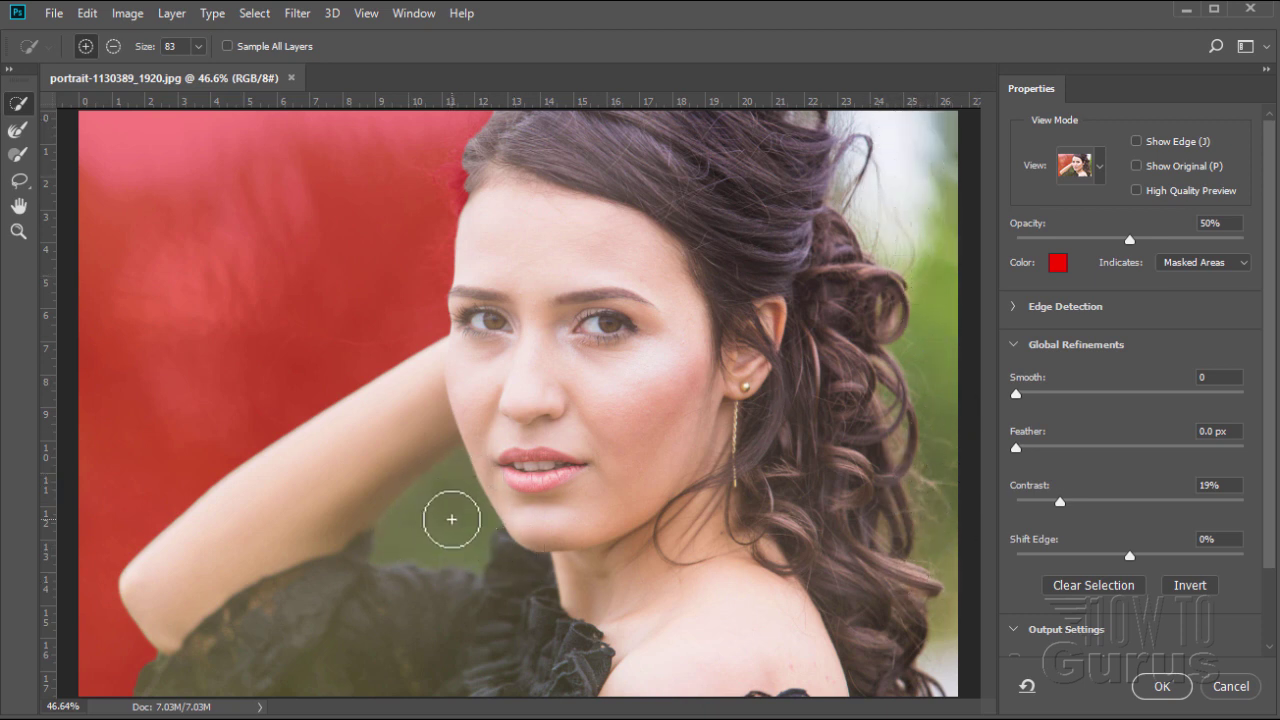
Subtract the gap between the arm and face and the background beside the curly hair with the Quick Selection tool.
left_click(110, 53)
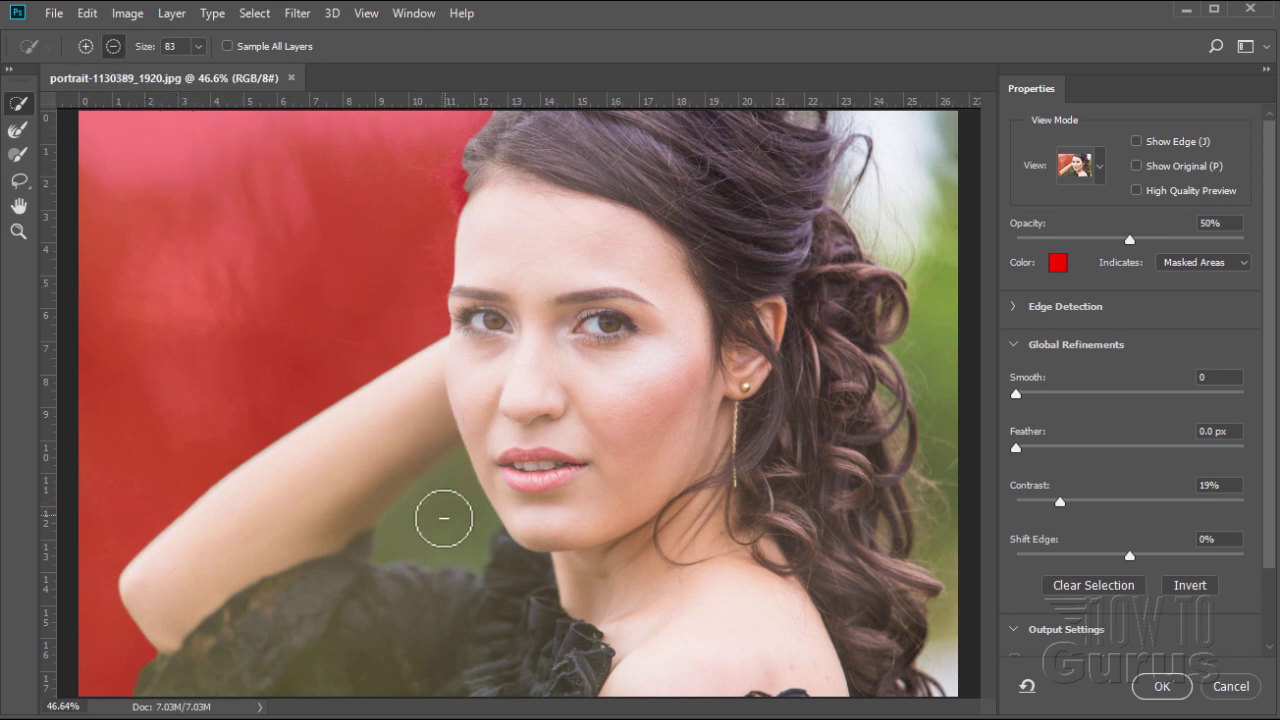
mouse_move(437, 517)
left_mouse_down()
mouse_move(413, 516)
mouse_move(397, 543)
mouse_move(455, 509)
left_mouse_up()
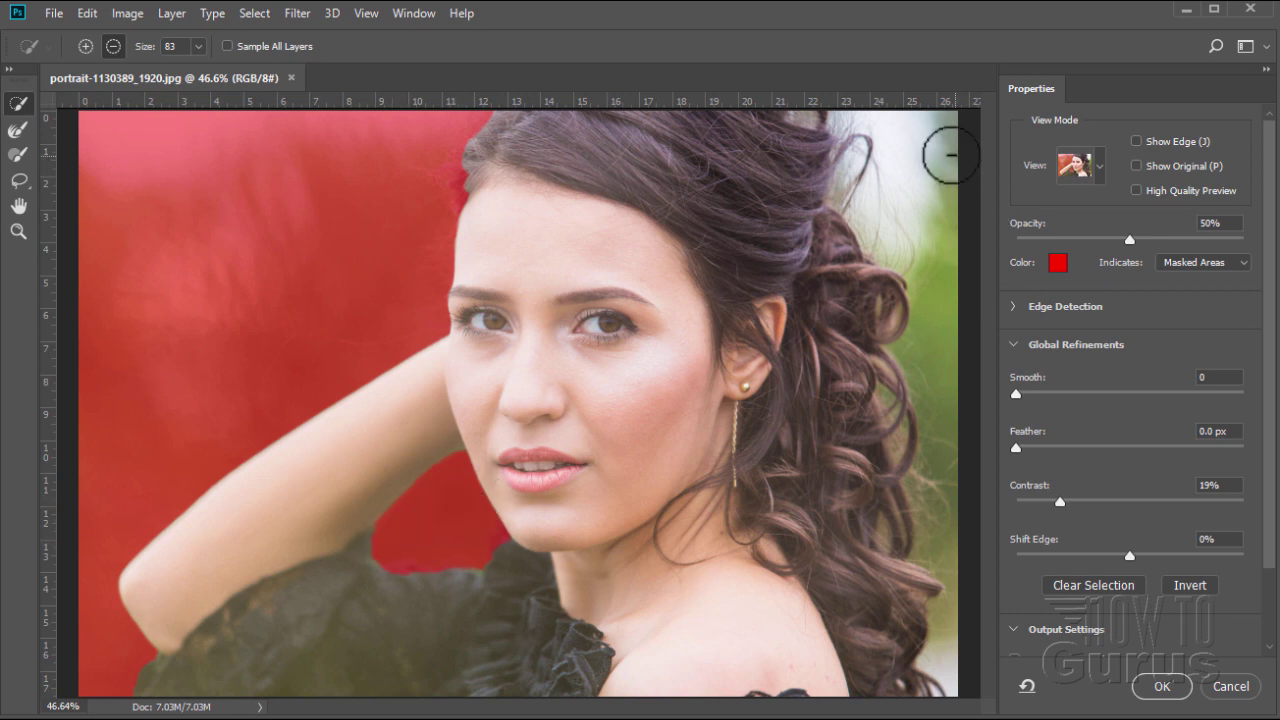
mouse_move(929, 137)
left_mouse_down()
mouse_move(963, 605)
mouse_move(948, 672)
left_mouse_up()
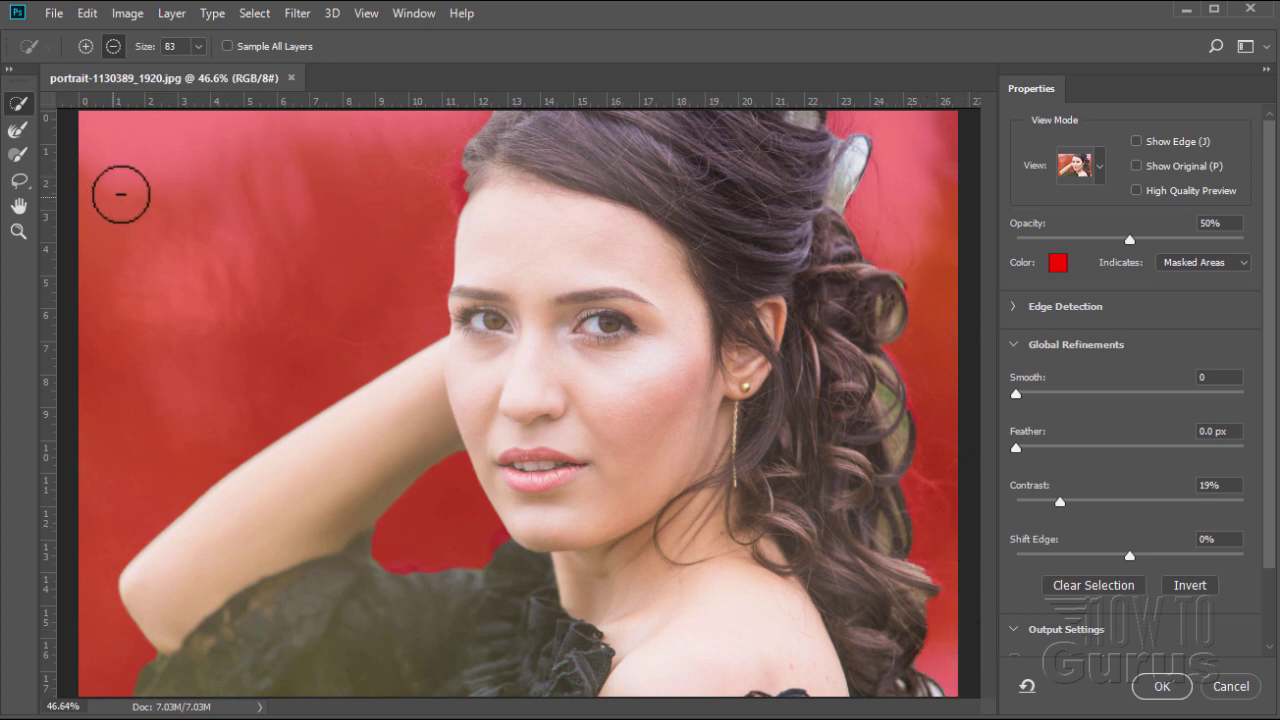
Paint a test stroke on the masked background with the Brush tool, then erase it in subtract mode at 71 px.
left_click(17, 157)
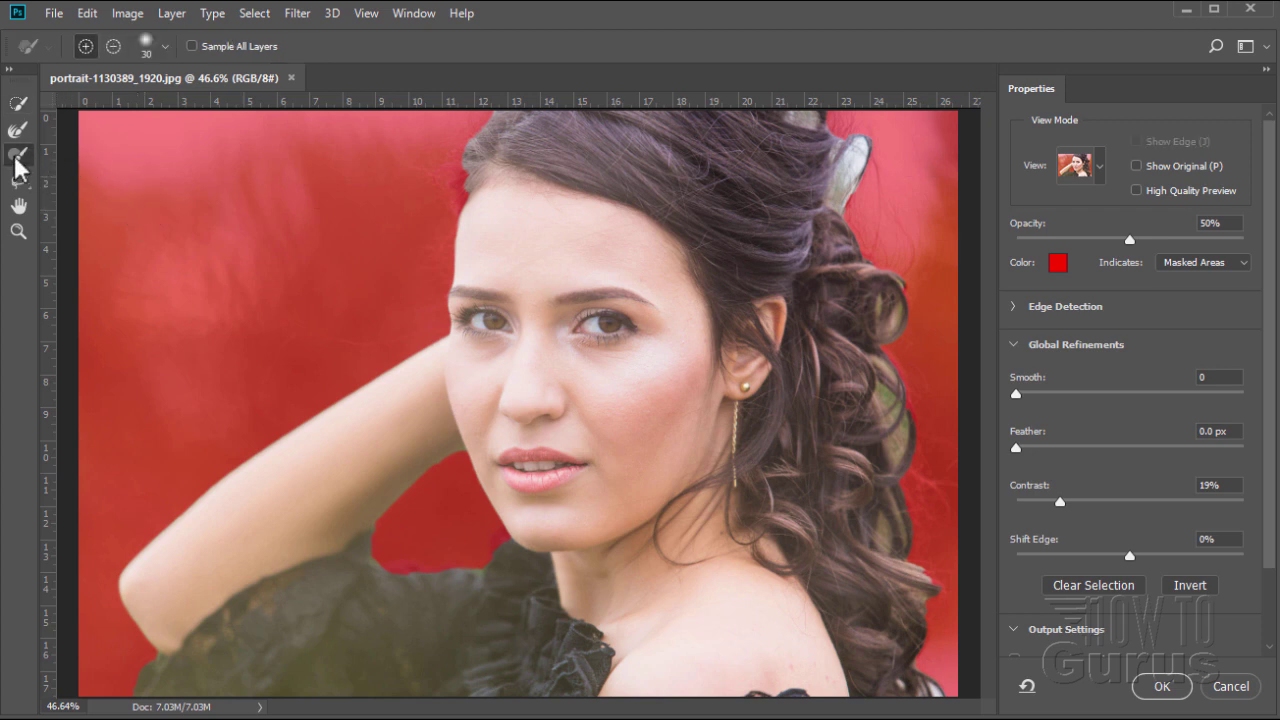
mouse_move(177, 152)
left_mouse_down()
mouse_move(222, 192)
mouse_move(224, 277)
left_mouse_up()
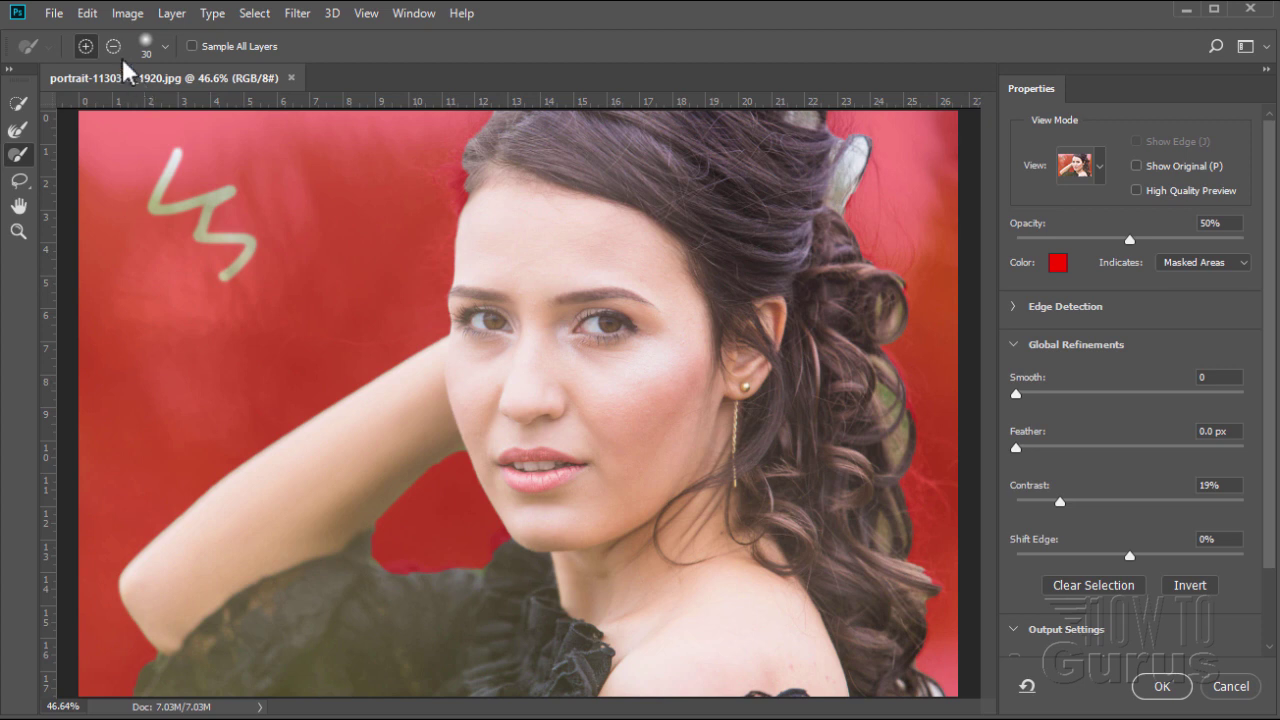
left_click(163, 46)
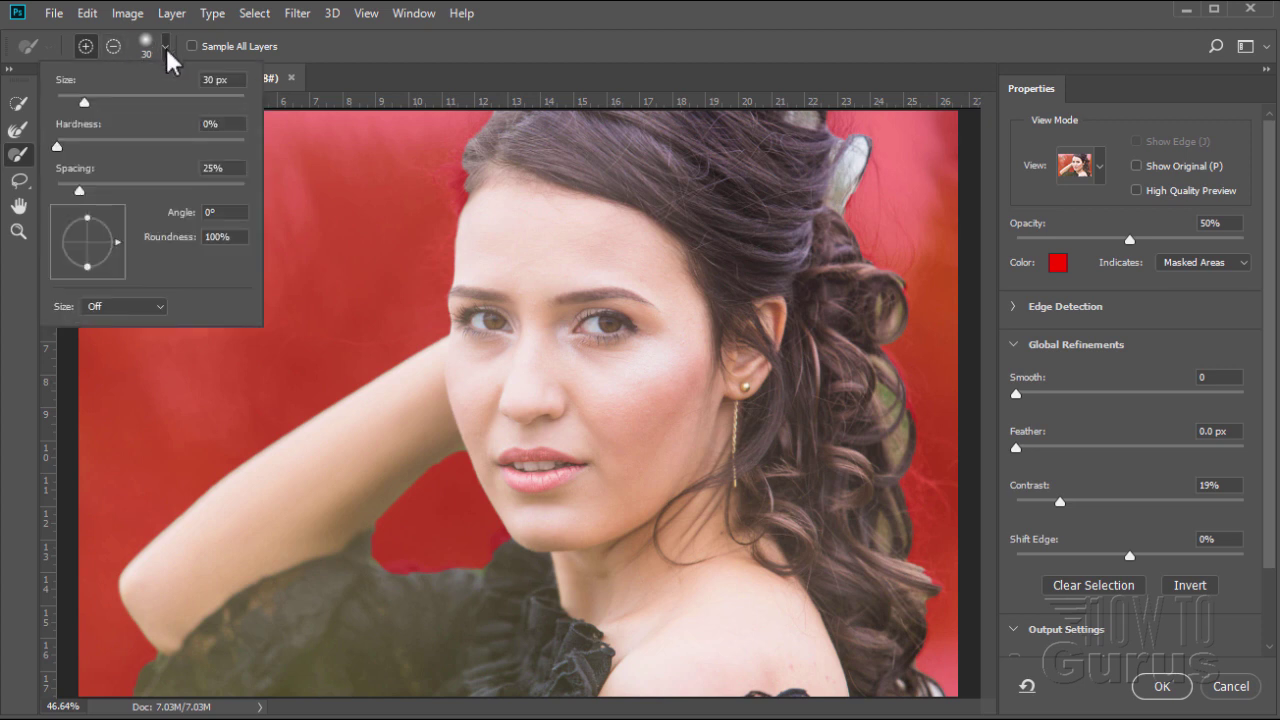
left_click(123, 99)
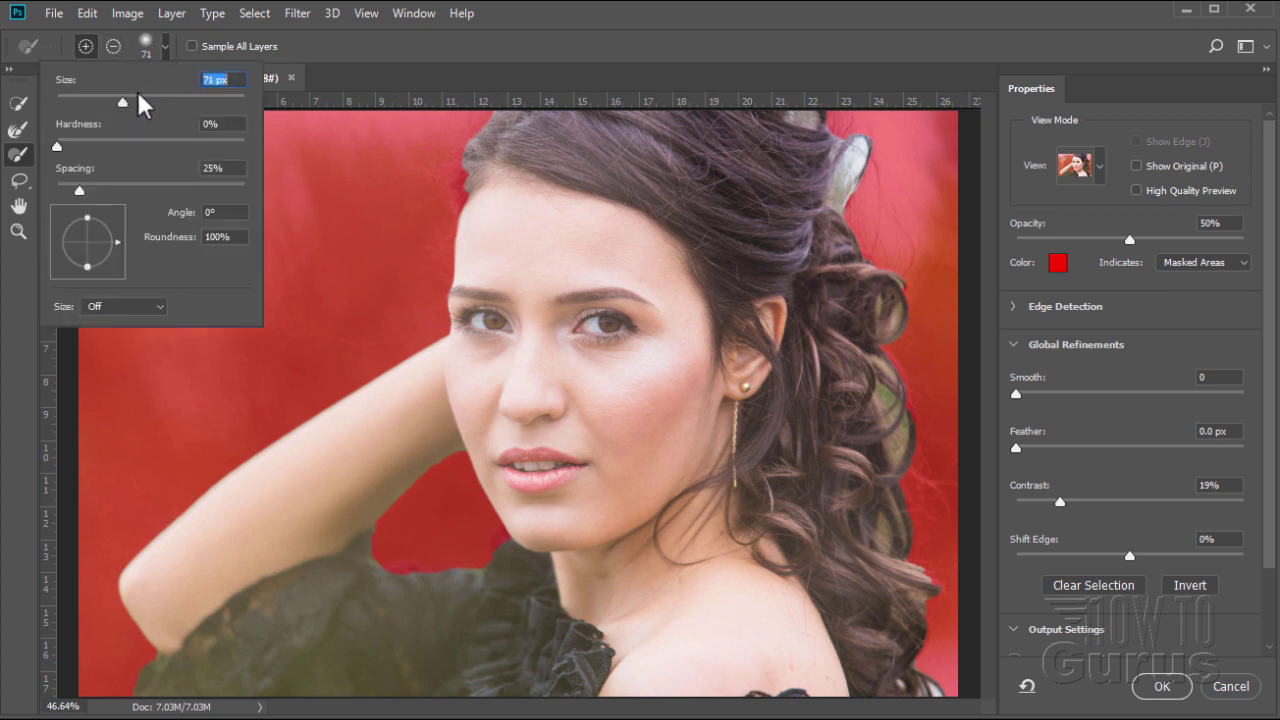
left_click(170, 47)
left_click(113, 46)
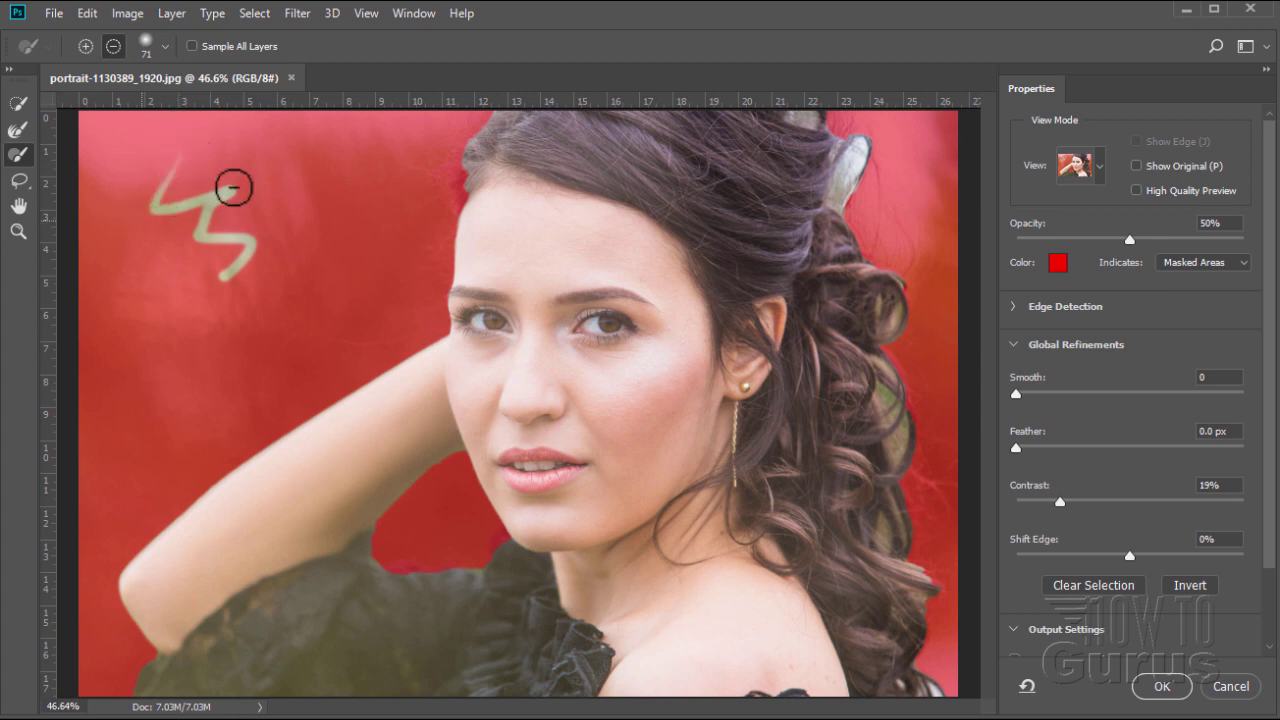
mouse_move(233, 188)
left_mouse_down()
mouse_move(195, 226)
mouse_move(206, 263)
mouse_move(226, 265)
mouse_move(250, 236)
mouse_move(227, 201)
mouse_move(166, 183)
left_mouse_up()
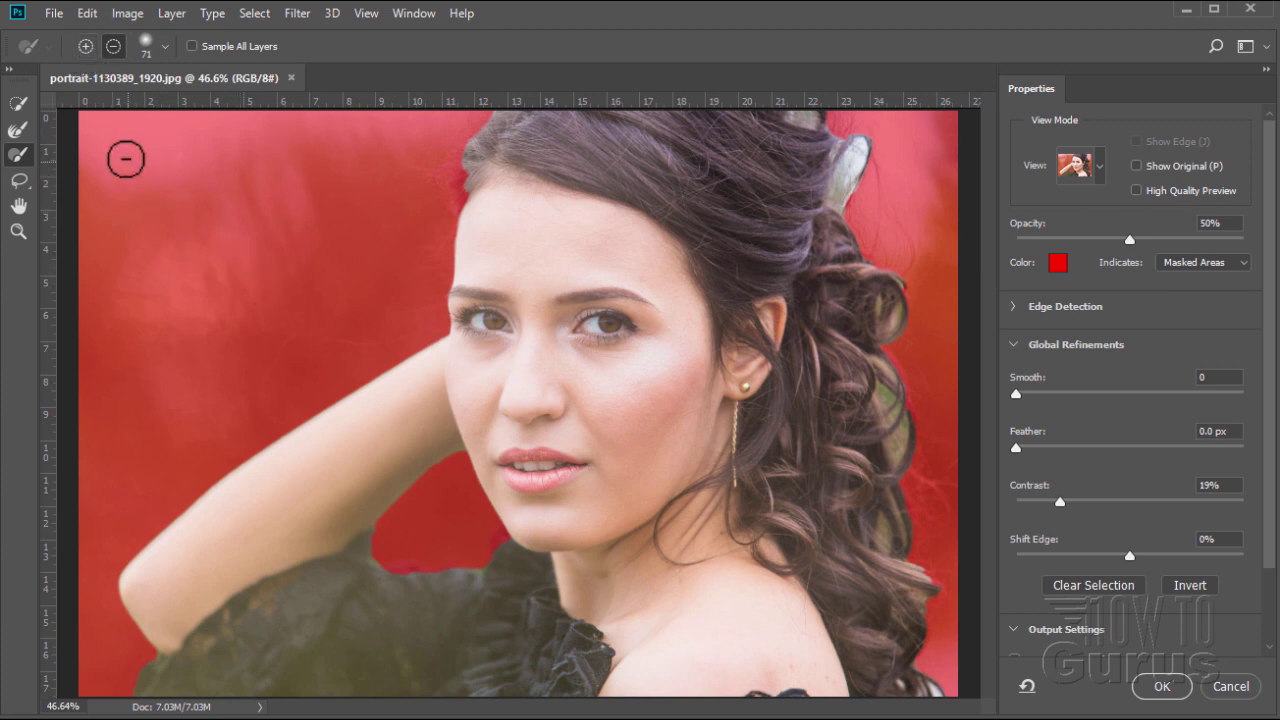
Set the Refine Edge Brush to 60 px and brush along the curly hair's outer edge and the hair edge beside the forehead.
left_click(17, 130)
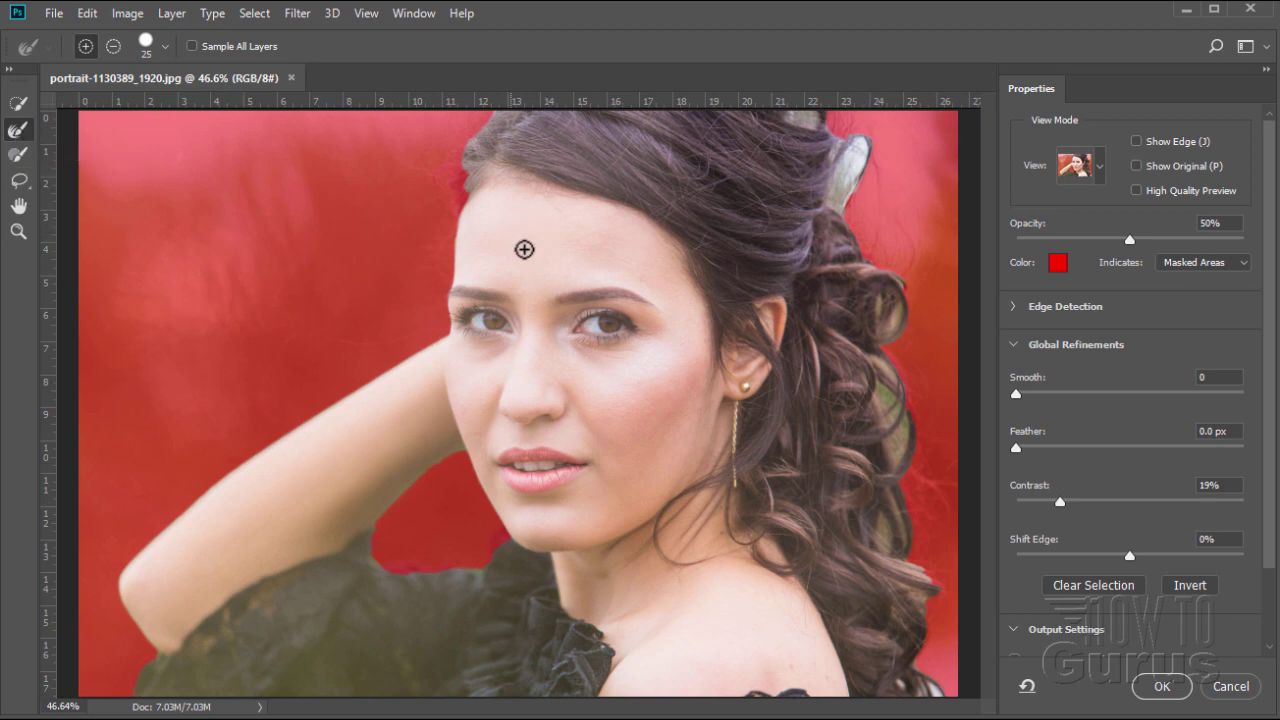
left_click(166, 46)
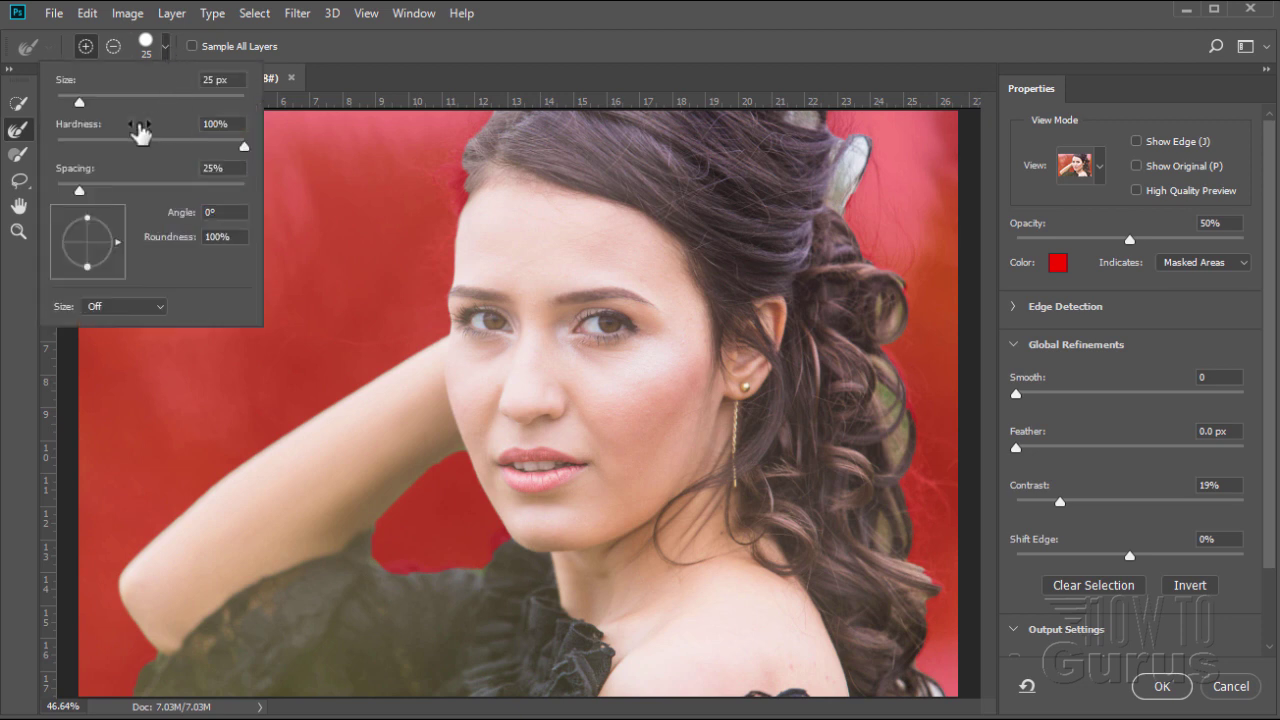
left_click_drag(86, 104, 108, 100)
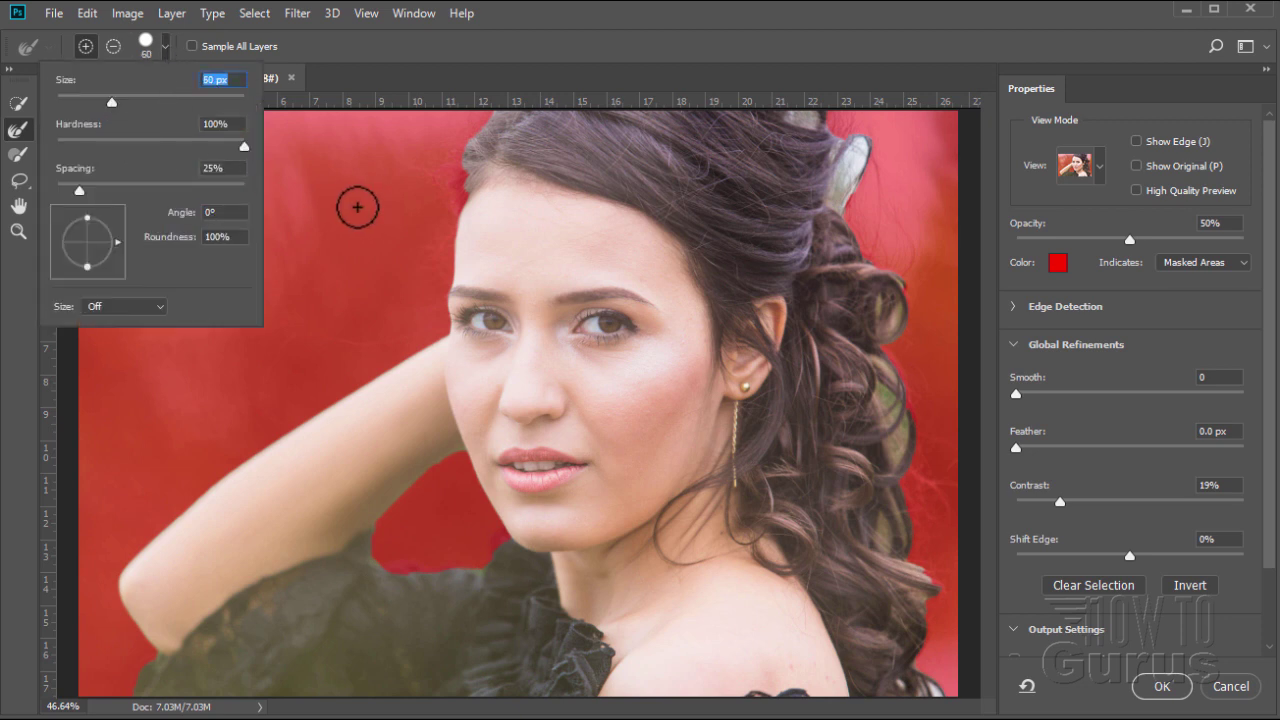
left_click(168, 47)
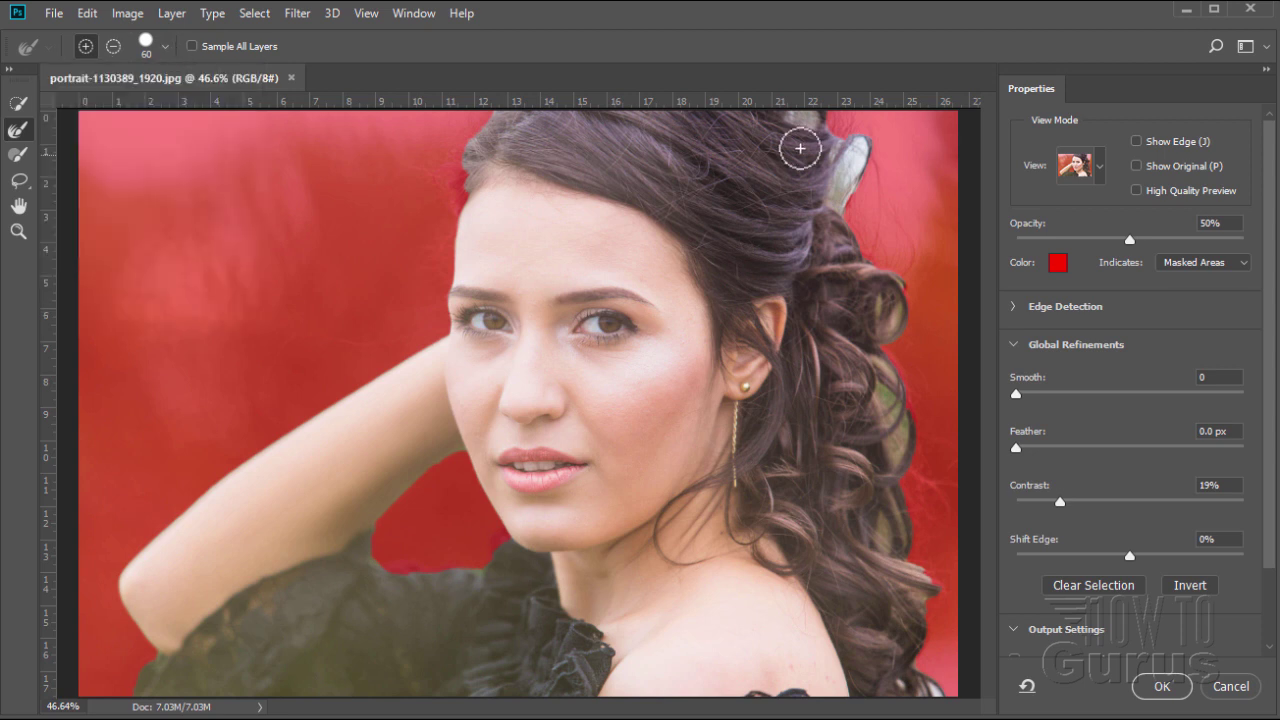
mouse_move(854, 203)
left_mouse_down()
mouse_move(863, 237)
mouse_move(903, 274)
mouse_move(896, 362)
left_mouse_up()
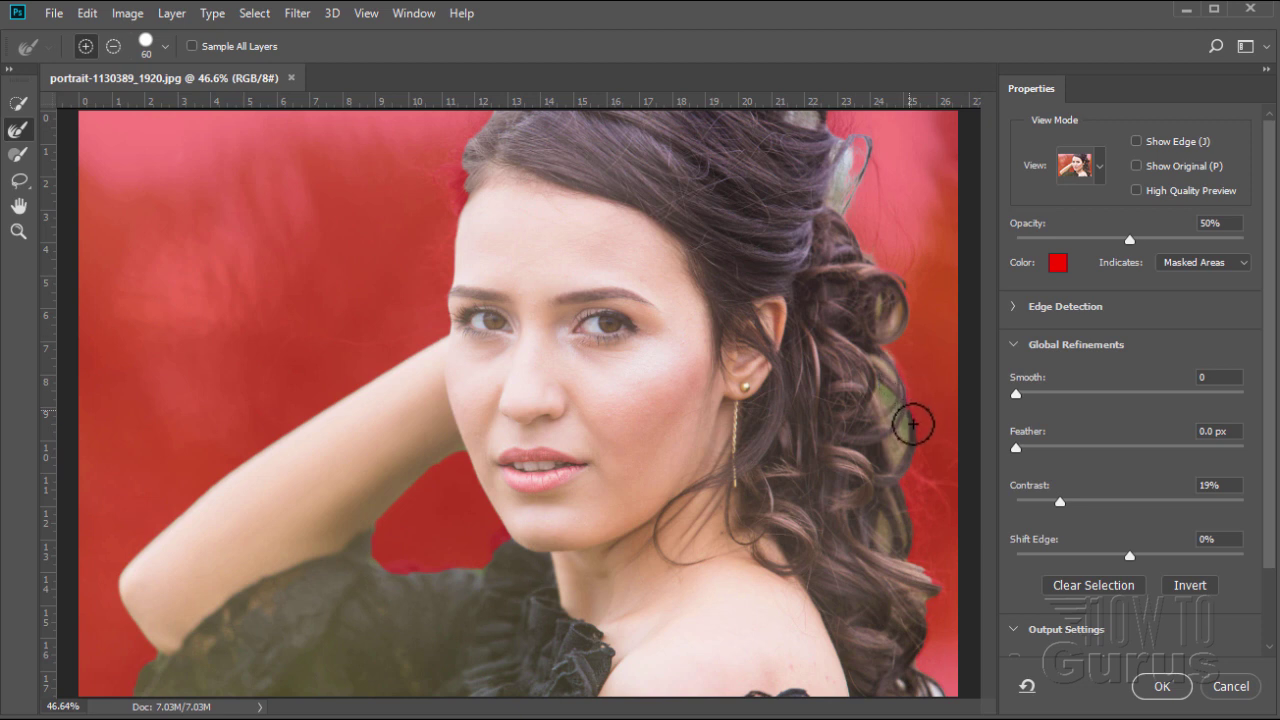
mouse_move(838, 126)
left_mouse_down()
mouse_move(836, 204)
mouse_move(866, 209)
left_mouse_up()
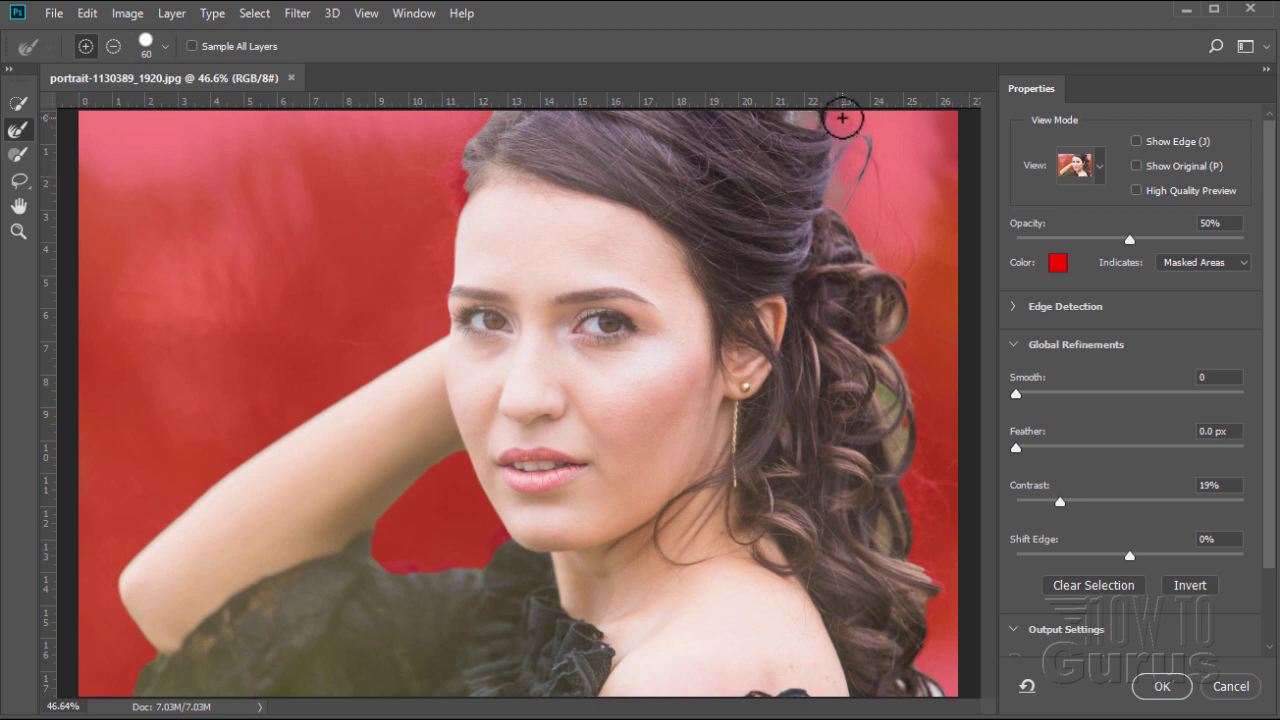
mouse_move(842, 118)
left_mouse_down()
mouse_move(797, 118)
mouse_move(845, 133)
mouse_move(896, 188)
mouse_move(870, 242)
mouse_move(894, 279)
mouse_move(888, 341)
mouse_move(913, 352)
mouse_move(920, 327)
mouse_move(884, 310)
mouse_move(923, 365)
mouse_move(880, 296)
mouse_move(912, 366)
mouse_move(898, 354)
mouse_move(893, 412)
mouse_move(930, 409)
mouse_move(927, 377)
mouse_move(893, 343)
mouse_move(880, 404)
mouse_move(907, 396)
mouse_move(942, 352)
mouse_move(881, 358)
mouse_move(920, 403)
mouse_move(912, 375)
mouse_move(882, 432)
mouse_move(930, 423)
mouse_move(919, 408)
mouse_move(884, 465)
mouse_move(901, 461)
mouse_move(909, 424)
mouse_move(881, 404)
mouse_move(903, 382)
mouse_move(894, 366)
mouse_move(920, 415)
left_mouse_up()
mouse_move(911, 483)
left_mouse_down()
mouse_move(910, 539)
mouse_move(936, 551)
mouse_move(939, 535)
mouse_move(898, 541)
mouse_move(884, 525)
mouse_move(883, 552)
mouse_move(945, 516)
mouse_move(911, 522)
mouse_move(905, 557)
mouse_move(923, 597)
mouse_move(951, 599)
mouse_move(951, 561)
mouse_move(941, 554)
mouse_move(934, 573)
mouse_move(922, 668)
left_mouse_up()
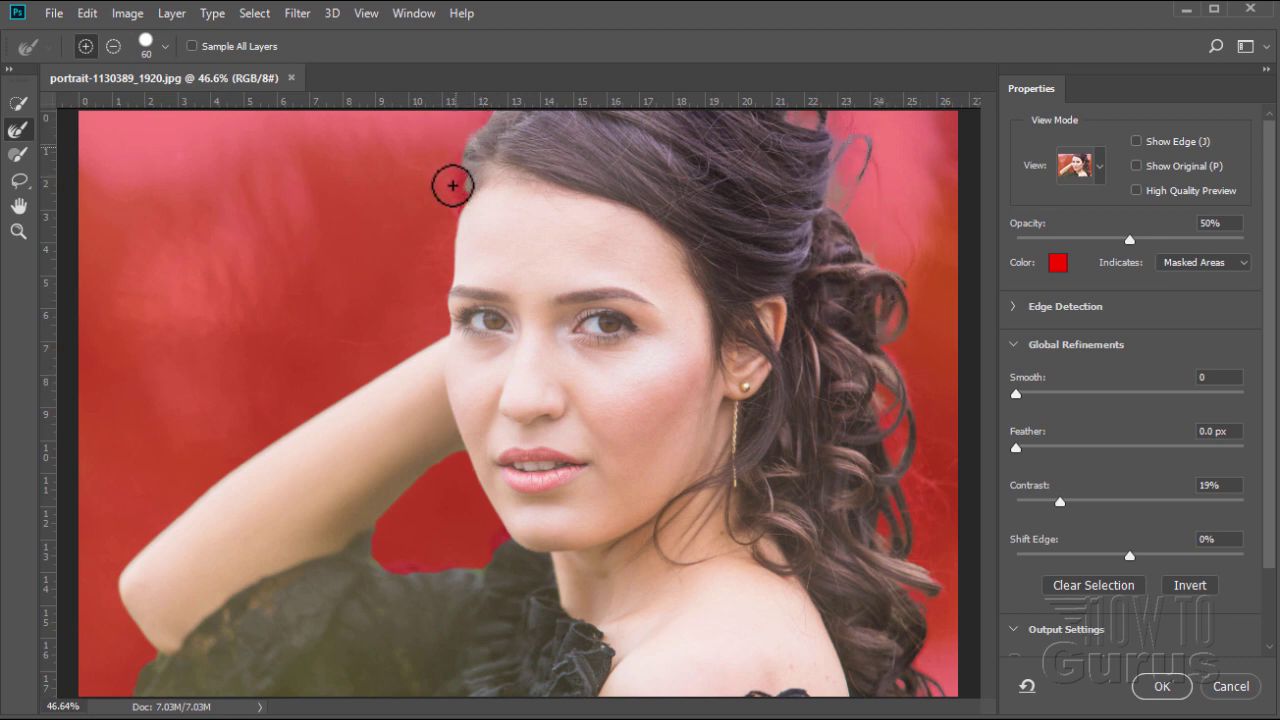
mouse_move(386, 197)
left_mouse_down()
mouse_move(451, 174)
mouse_move(453, 220)
left_mouse_up()
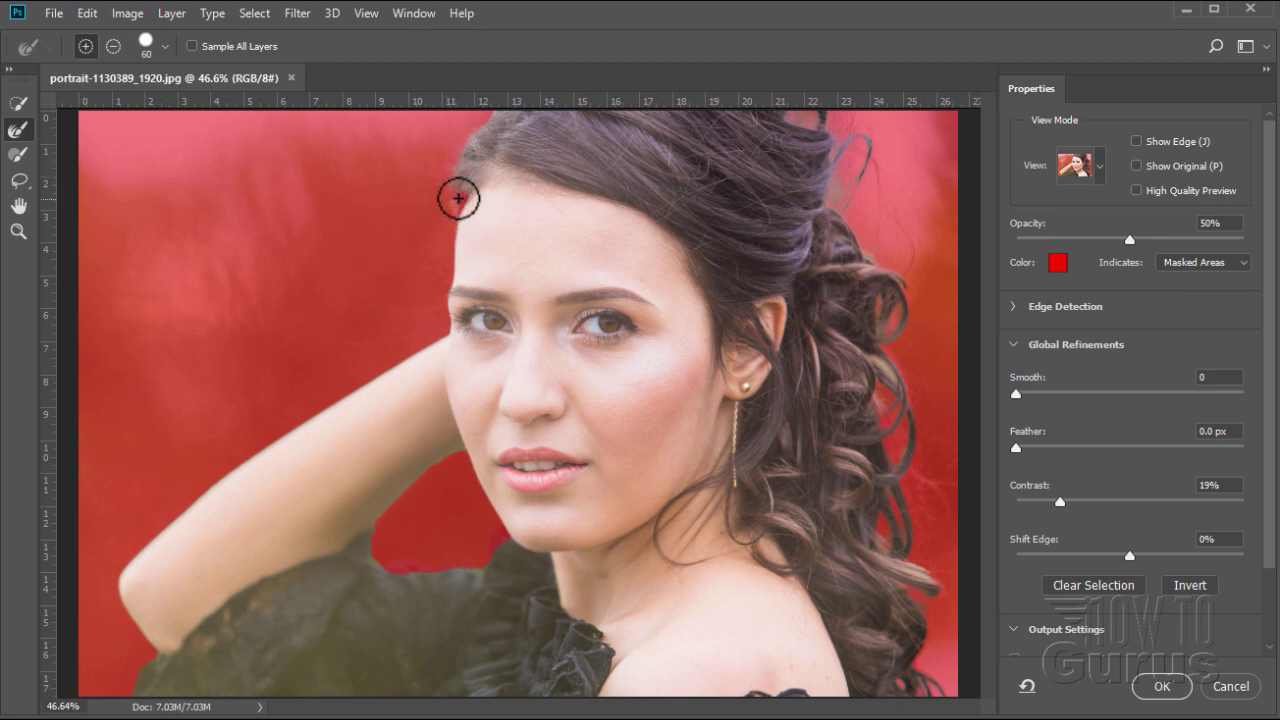
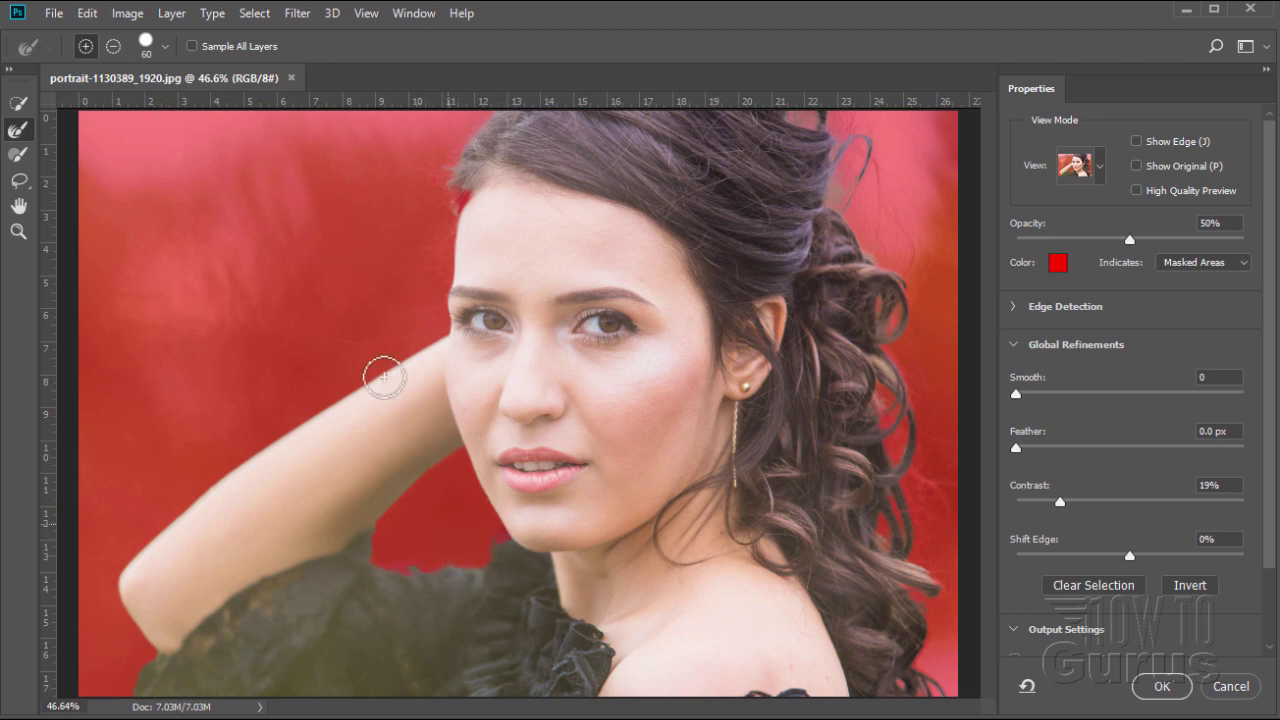
Paint the missing hair and skin at the temple back into the selection with the Brush tool in add mode.
left_click(17, 231)
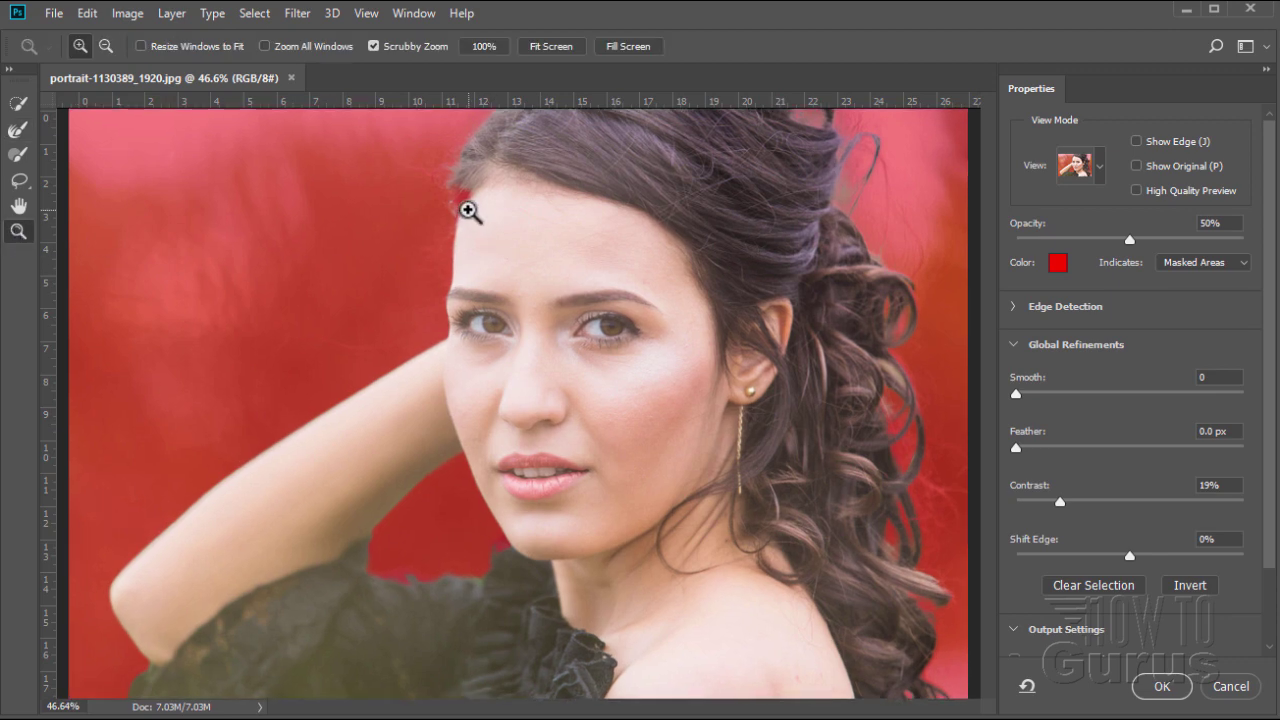
left_click(482, 225)
left_click(481, 224)
left_click(480, 223)
scroll(479, 220, "up", 5)
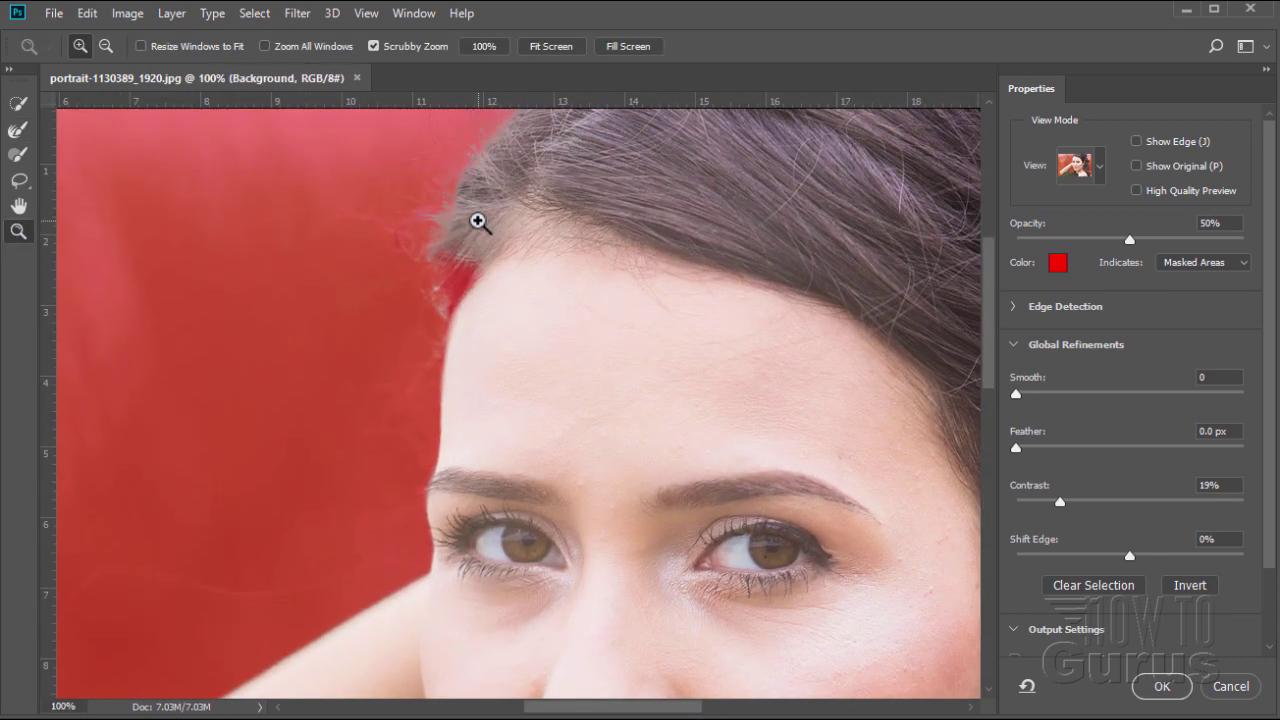
scroll(517, 309, "down", 1)
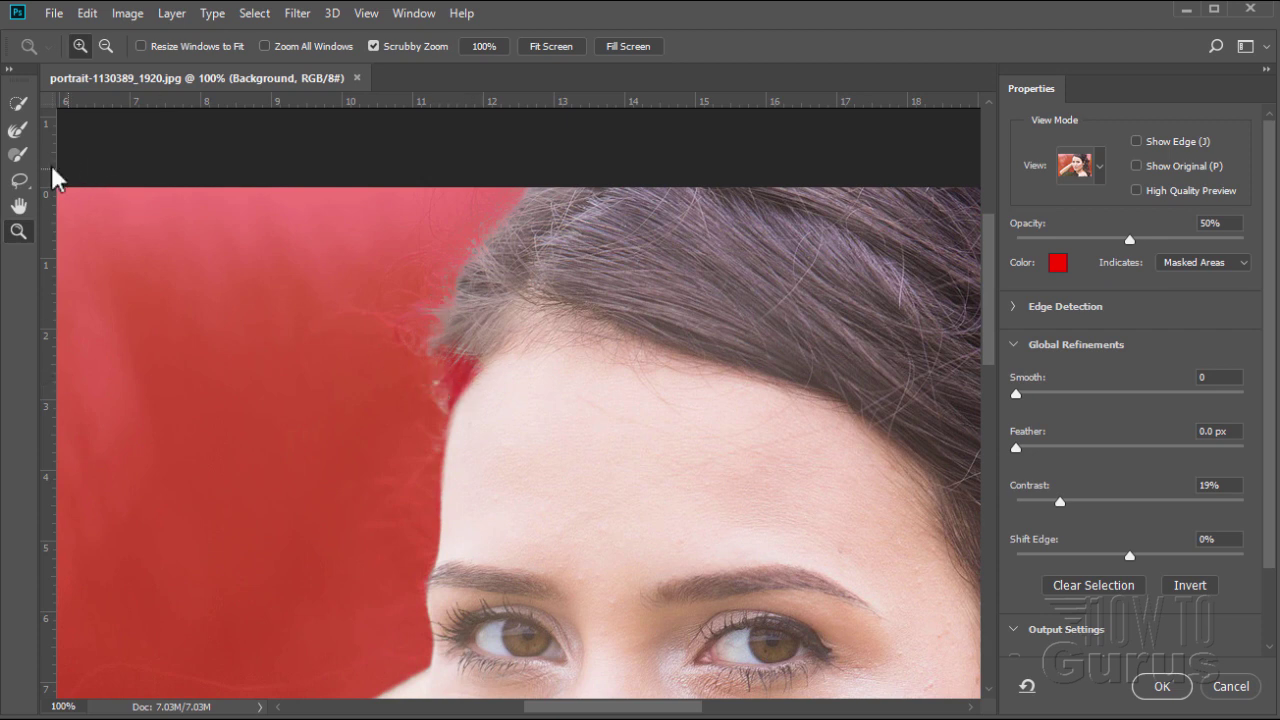
left_click(20, 157)
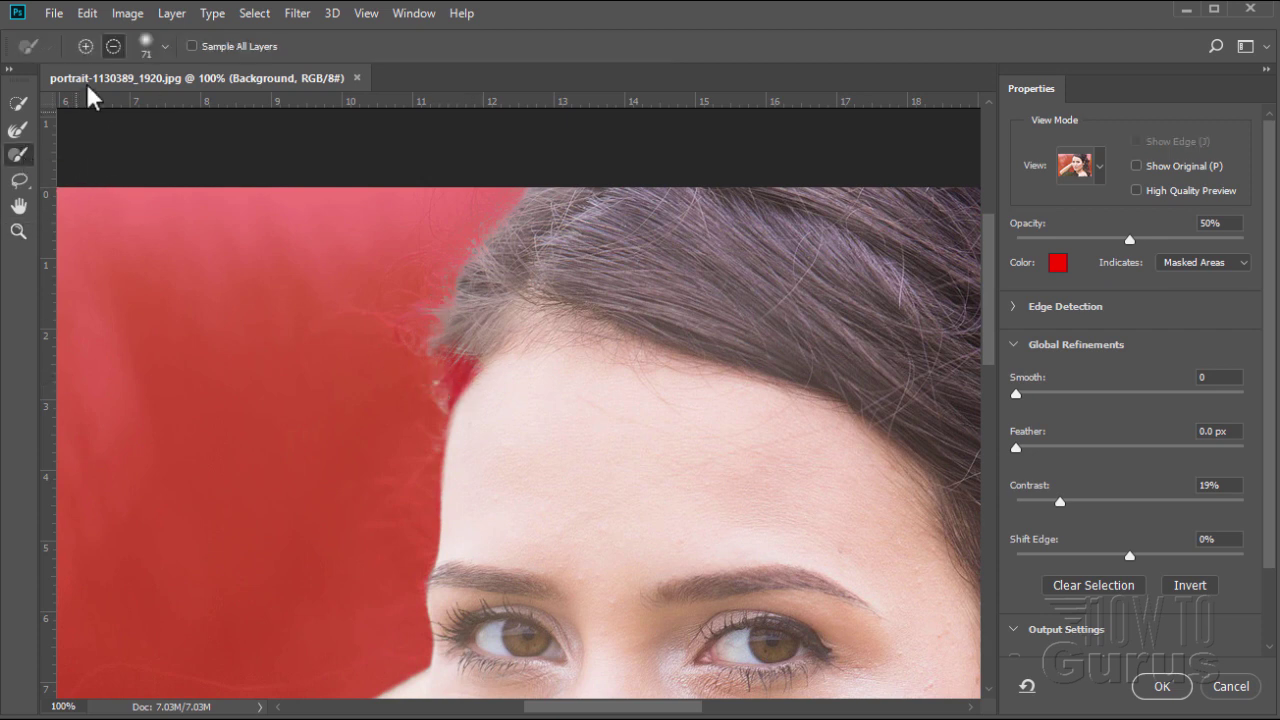
left_click(86, 46)
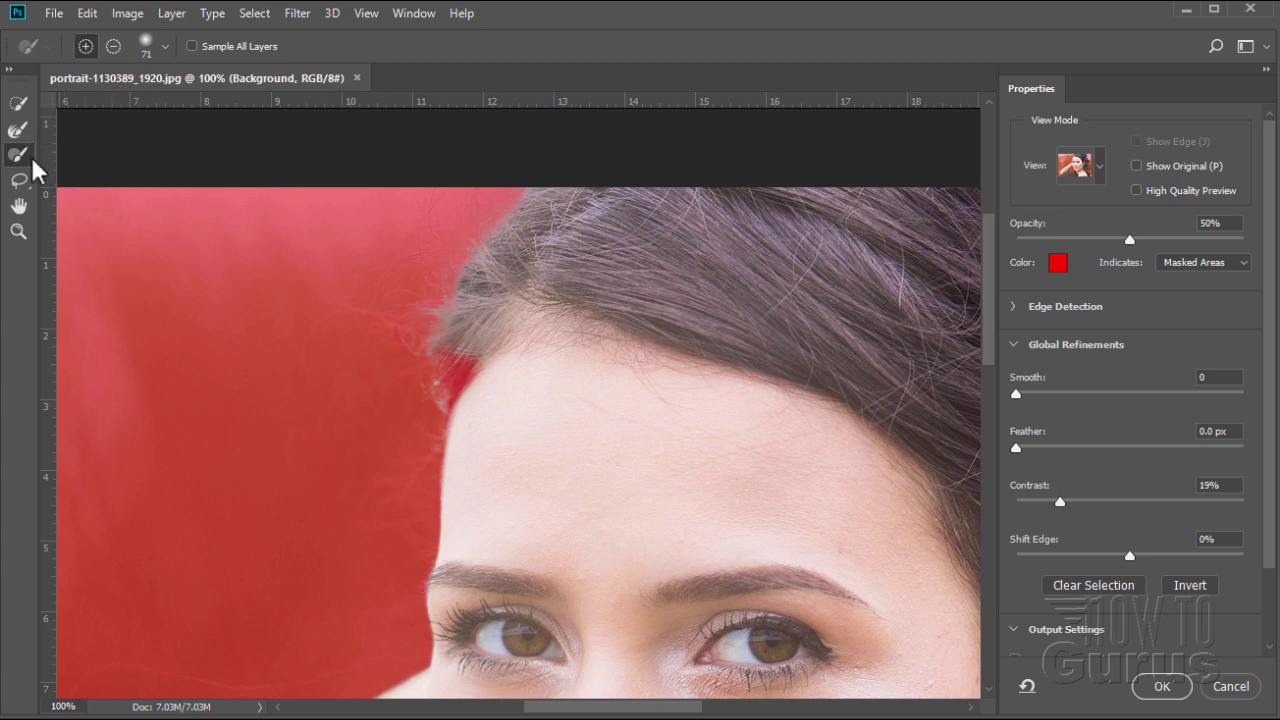
mouse_move(465, 362)
left_mouse_down()
mouse_move(468, 412)
mouse_move(474, 289)
mouse_move(527, 213)
mouse_move(474, 267)
mouse_move(463, 300)
mouse_move(466, 443)
left_mouse_up()
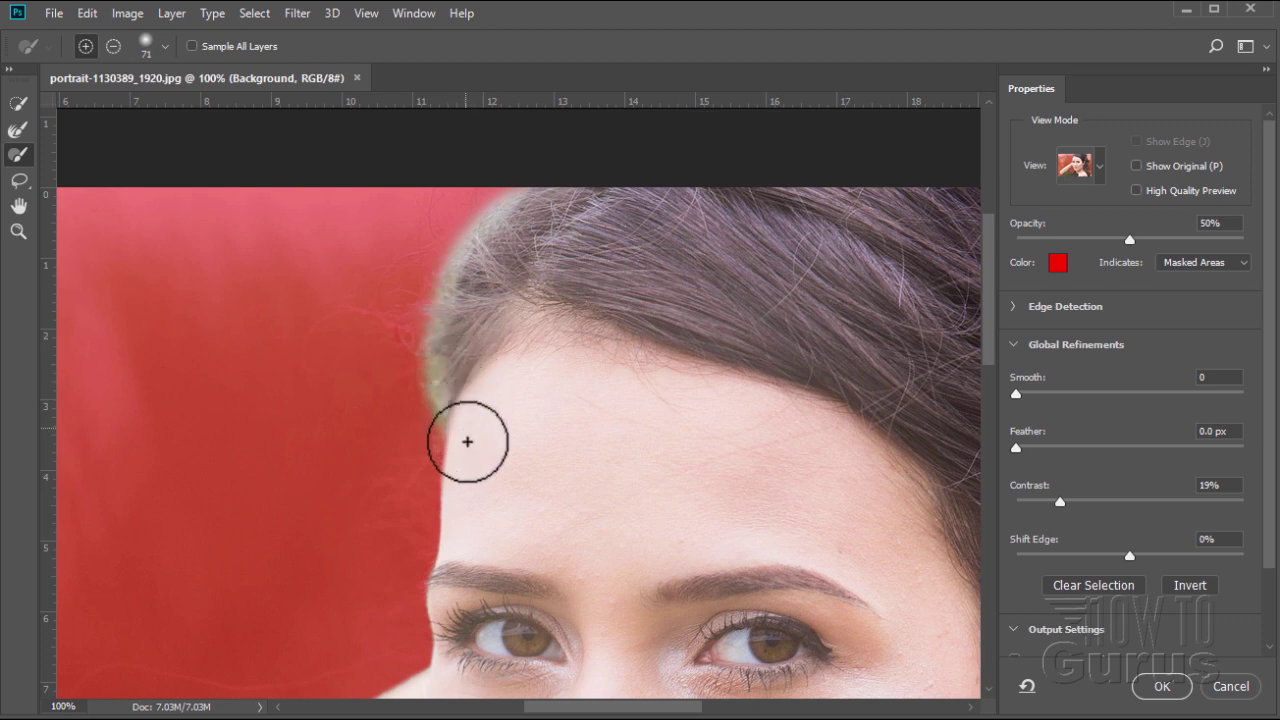
mouse_move(529, 310)
left_mouse_down()
mouse_move(509, 233)
mouse_move(476, 262)
mouse_move(468, 336)
left_mouse_up()
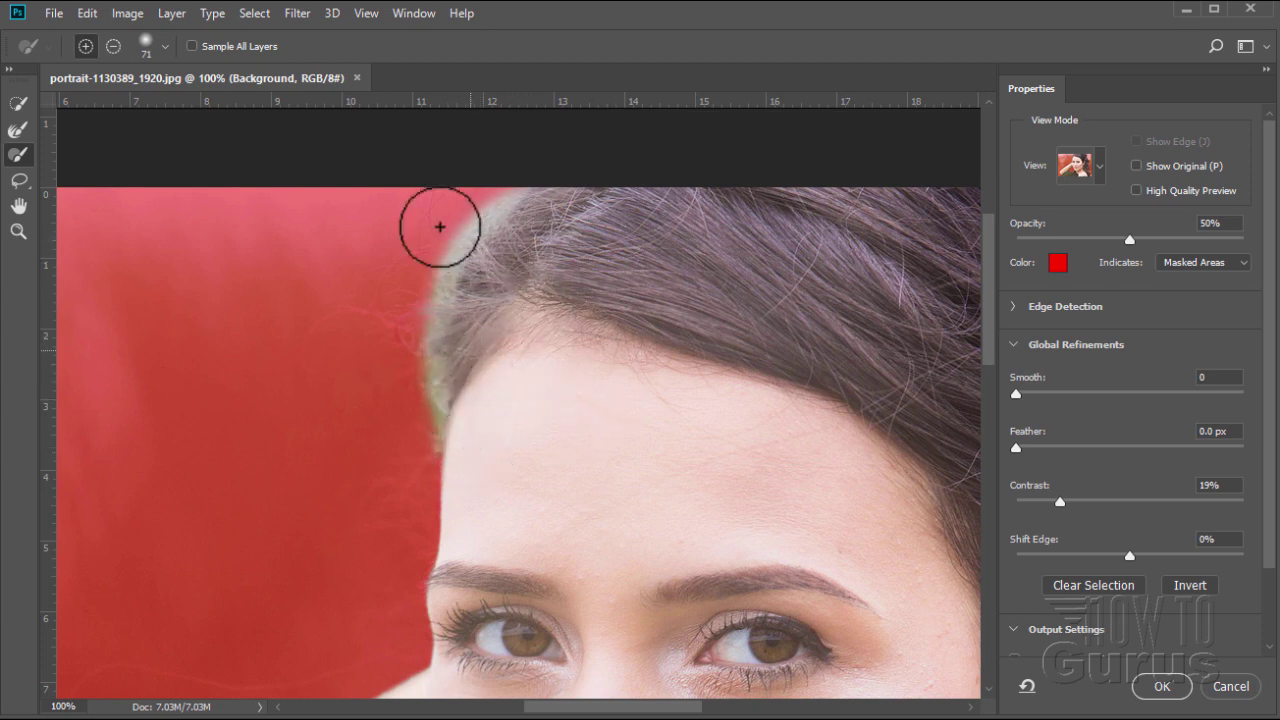
Brush the Refine Edge Brush over the background fringe along the hair from the crown down past the temple.
left_click(19, 104)
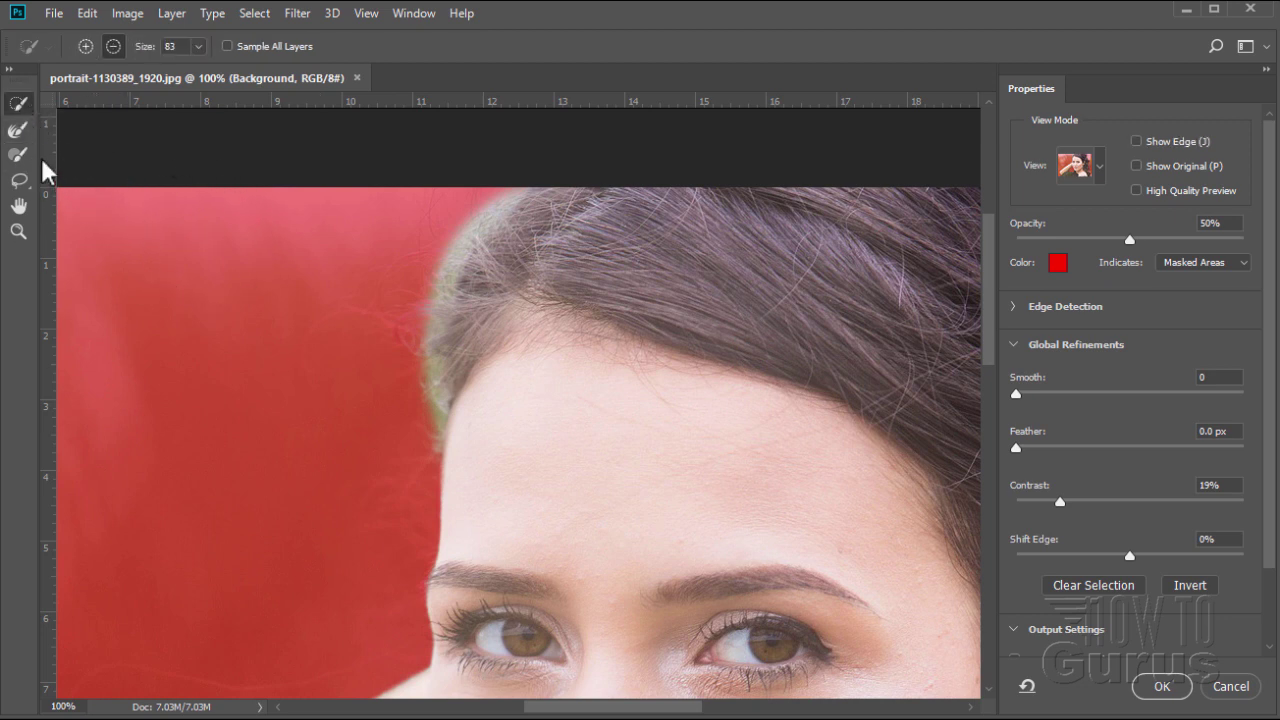
left_click(18, 129)
mouse_move(466, 218)
left_mouse_down()
mouse_move(429, 277)
mouse_move(417, 411)
mouse_move(427, 463)
left_mouse_up()
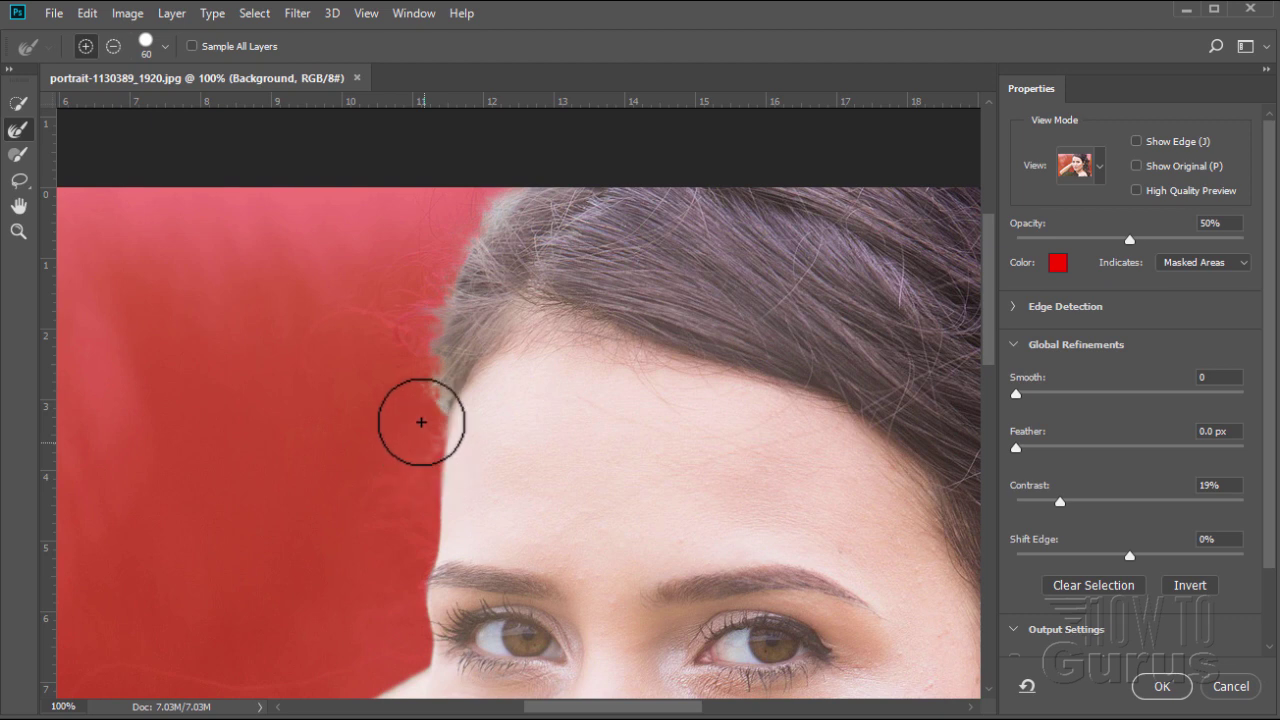
mouse_move(518, 172)
left_mouse_down()
mouse_move(453, 237)
mouse_move(420, 357)
mouse_move(430, 441)
mouse_move(383, 479)
mouse_move(406, 444)
mouse_move(416, 533)
left_mouse_up()
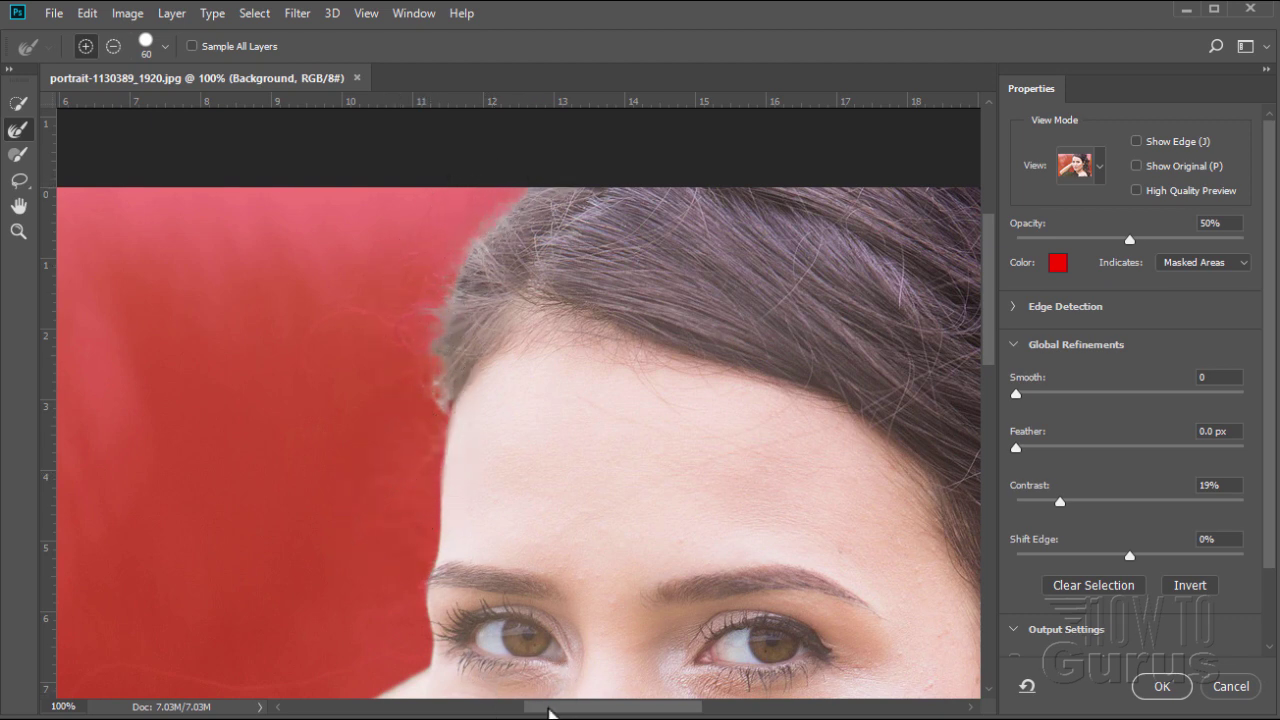
Mask out the background gap inside the curl behind the ear with a 15 px subtracting Brush, and refine its edges with the Refine Edge Brush.
left_click_drag(550, 706, 690, 706)
scroll(808, 461, "down", 10)
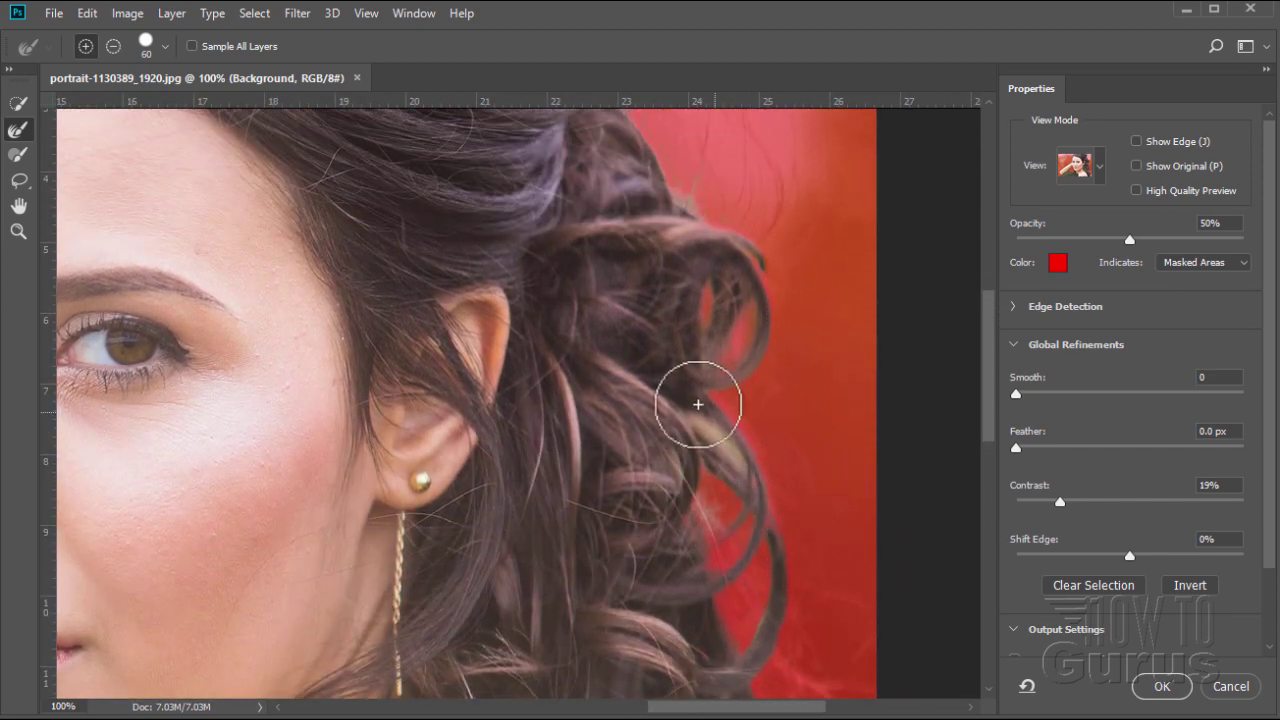
left_click(26, 232)
left_click(716, 451)
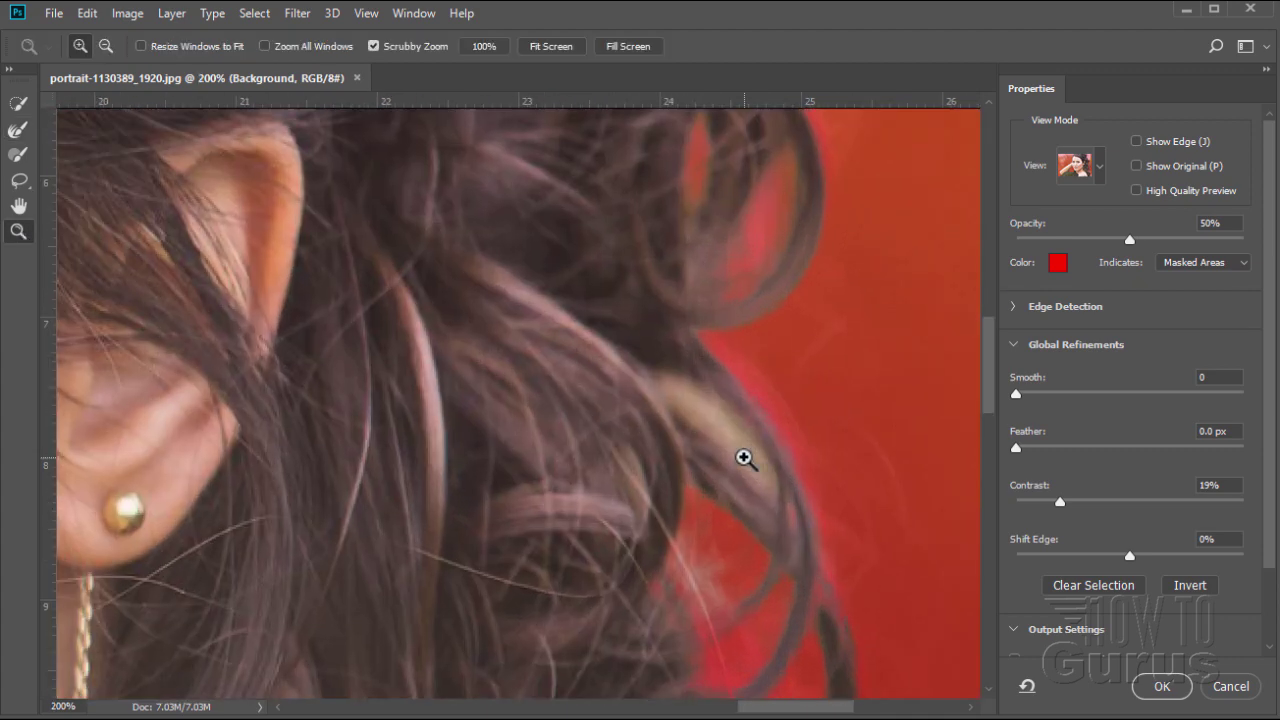
left_click(18, 155)
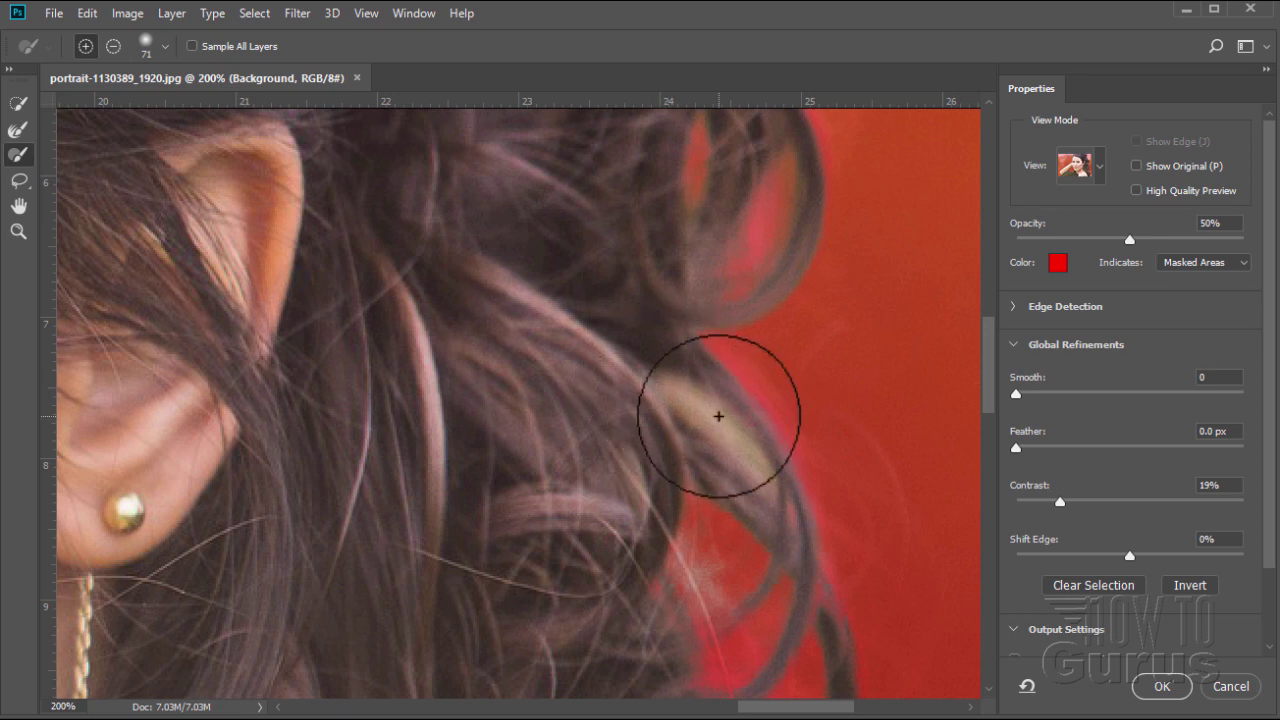
key("bracketleft")
key("bracketleft")
key("bracketleft")
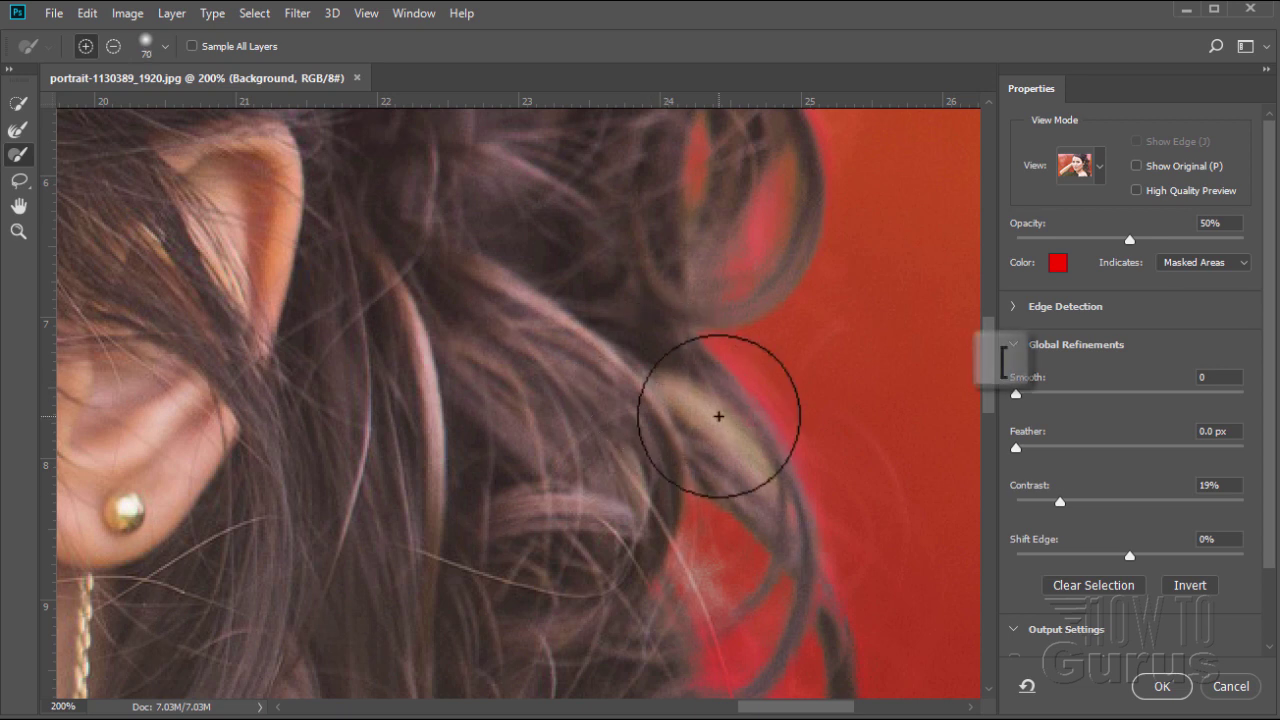
key("bracketleft")
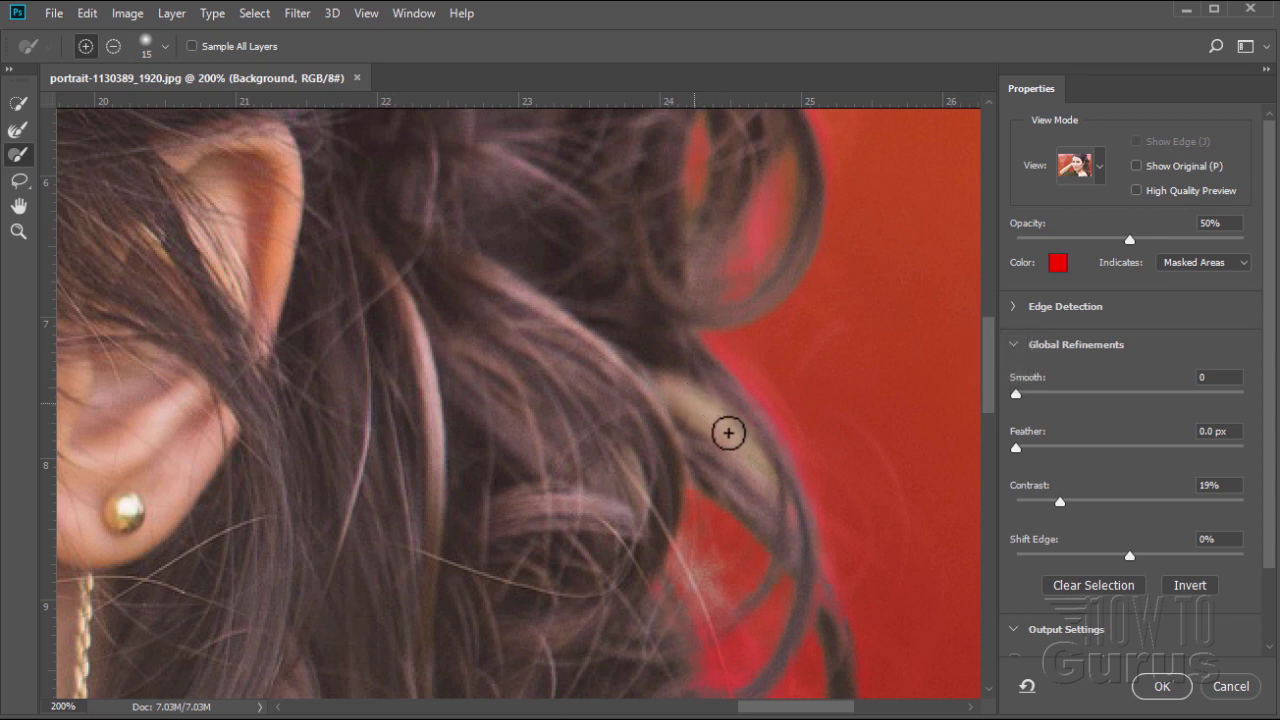
left_click(113, 46)
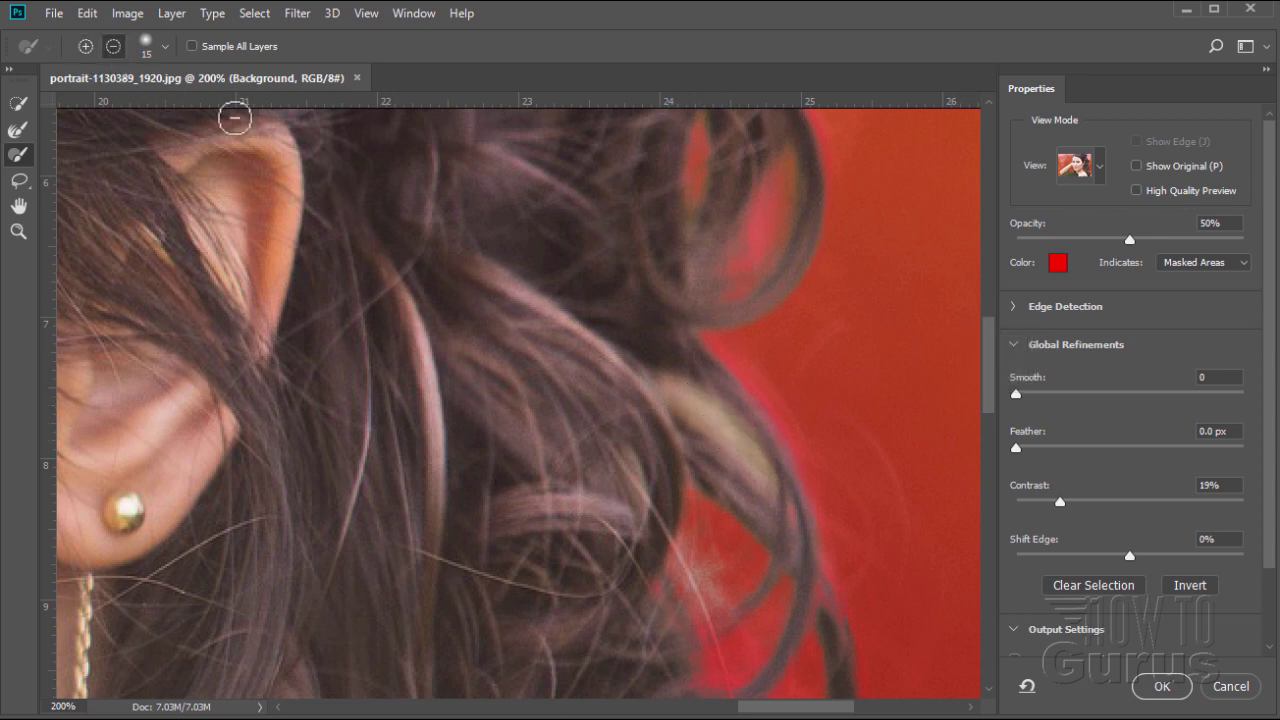
mouse_move(708, 415)
left_mouse_down()
mouse_move(677, 394)
mouse_move(760, 479)
left_mouse_up()
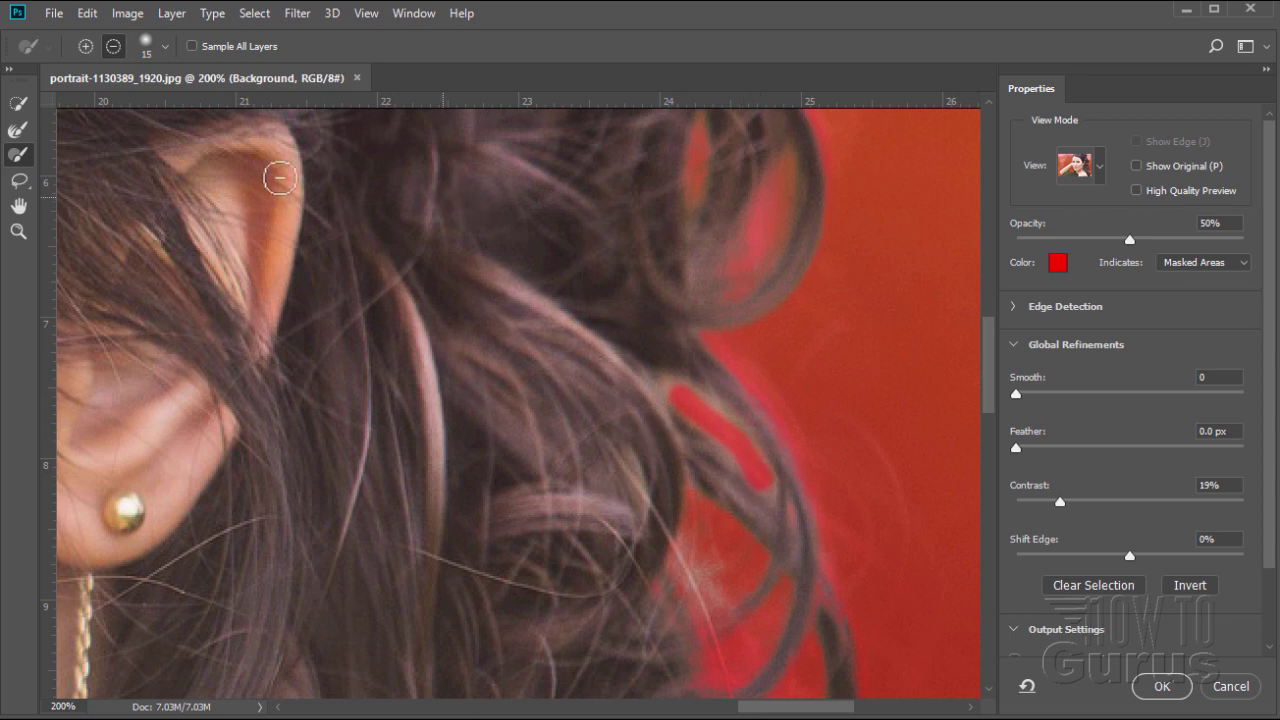
left_click(19, 129)
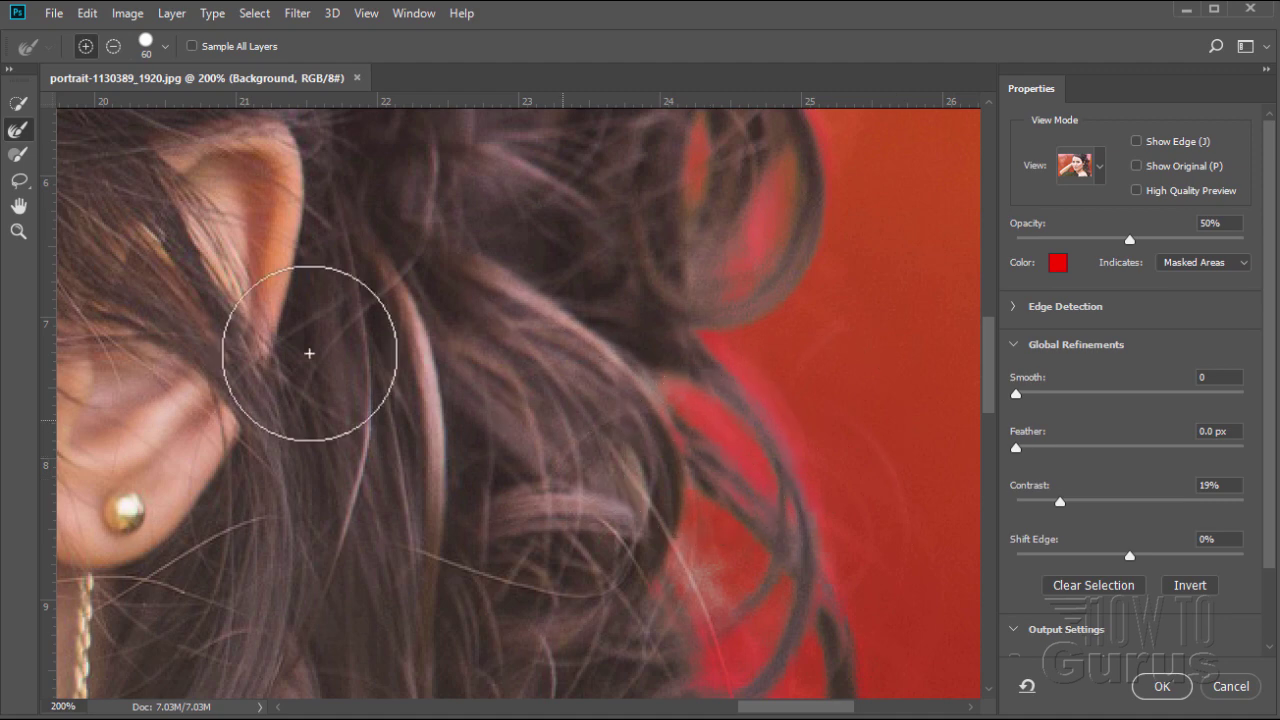
Paint the dress edge between arm and chin back in with a 47 px adding Brush, and refine it with the 60 px Refine Edge Brush.
left_click(18, 231)
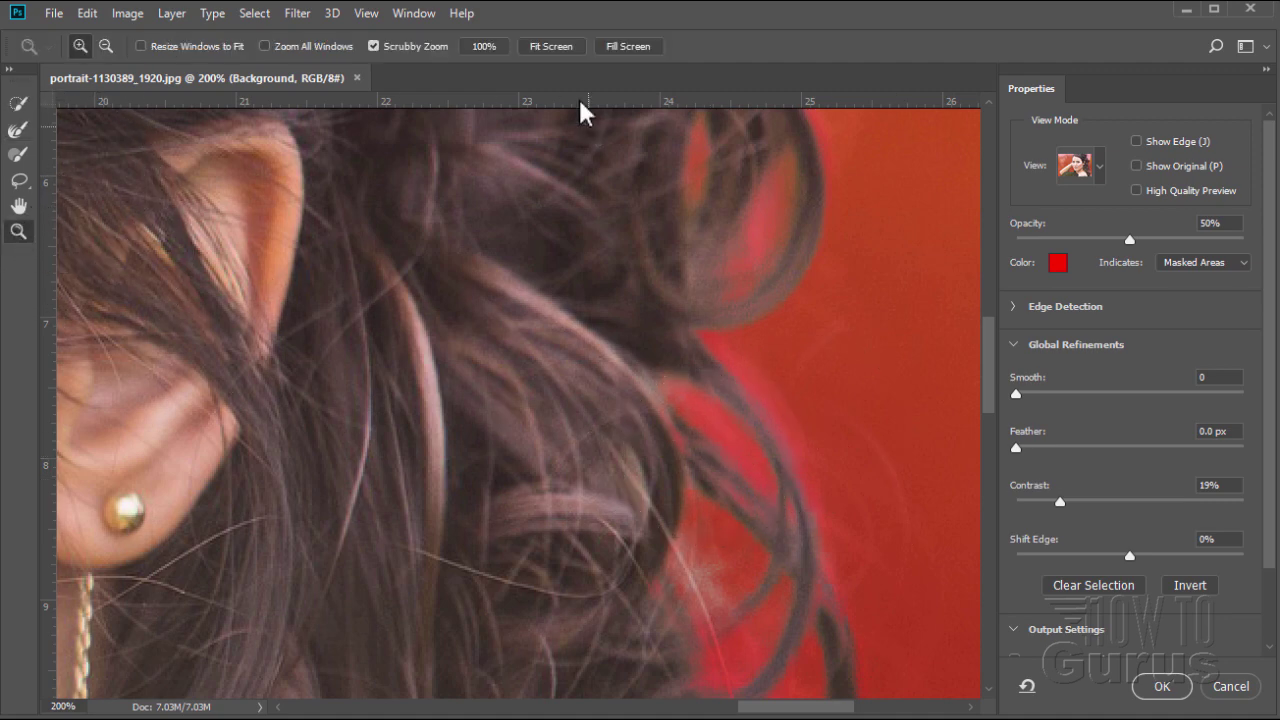
left_click(551, 47)
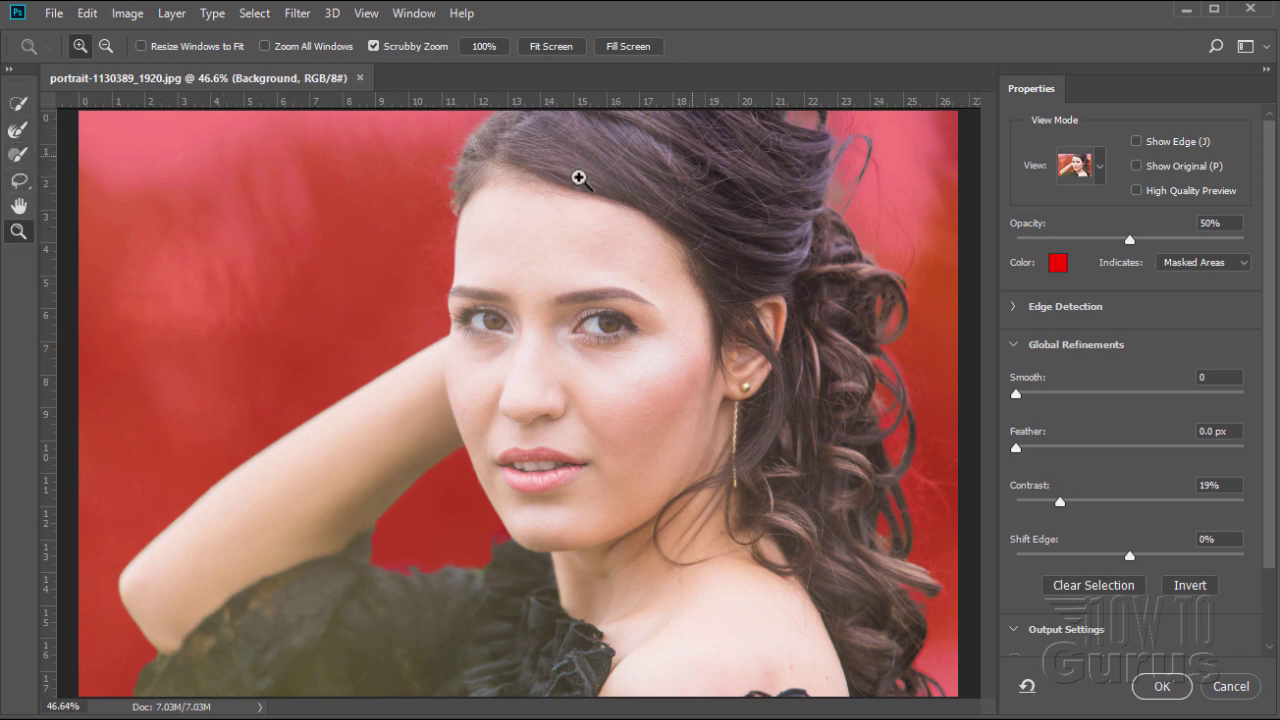
left_click(445, 596)
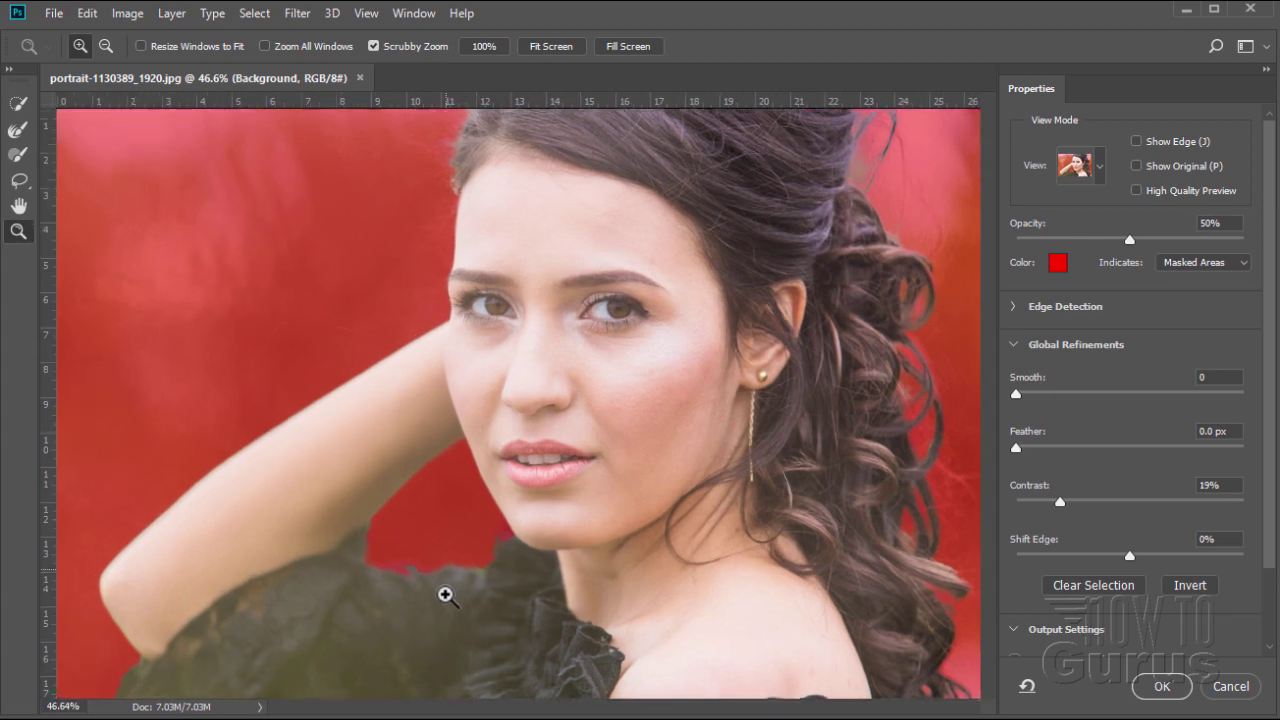
left_click_drag(445, 596, 434, 603)
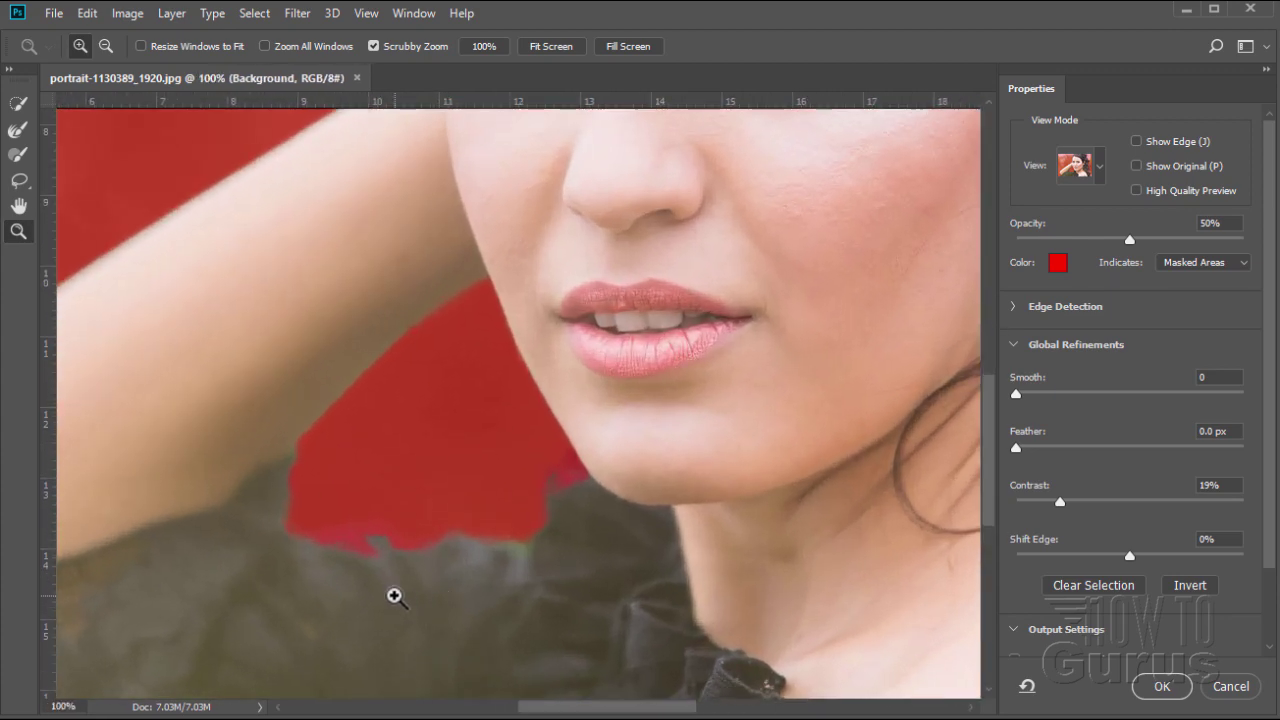
scroll(396, 597, "down", 1)
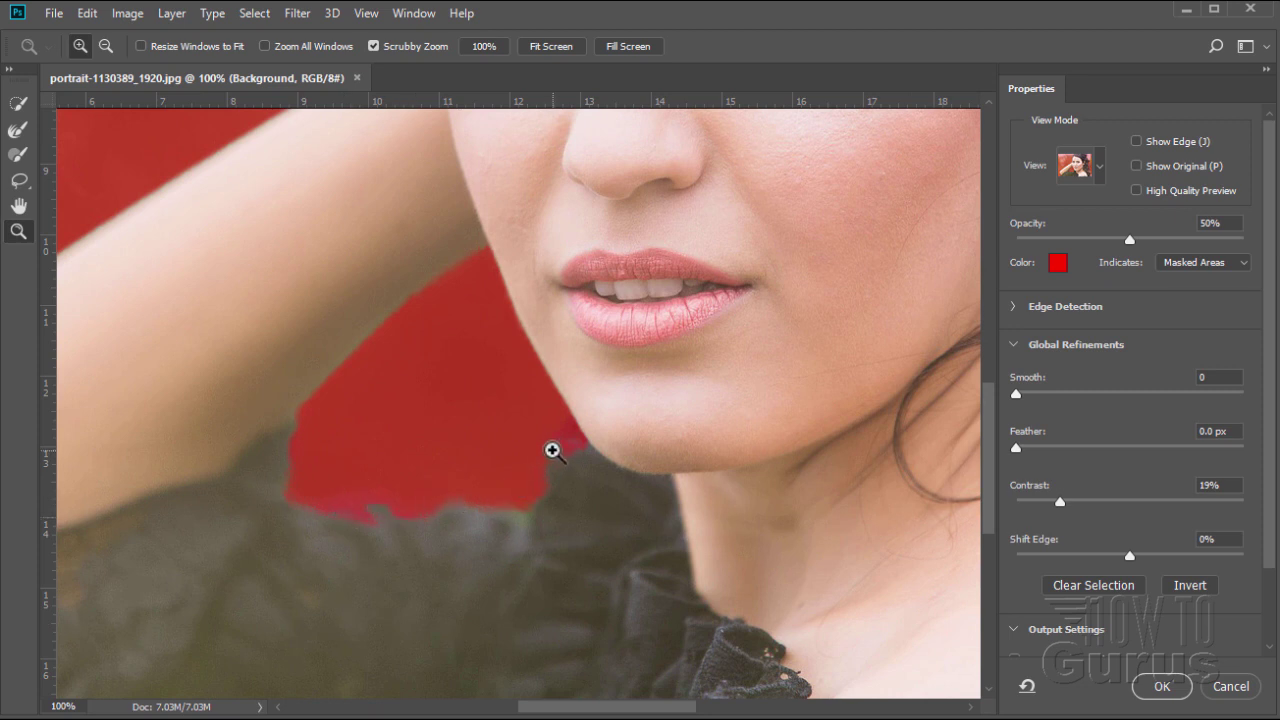
left_click(17, 155)
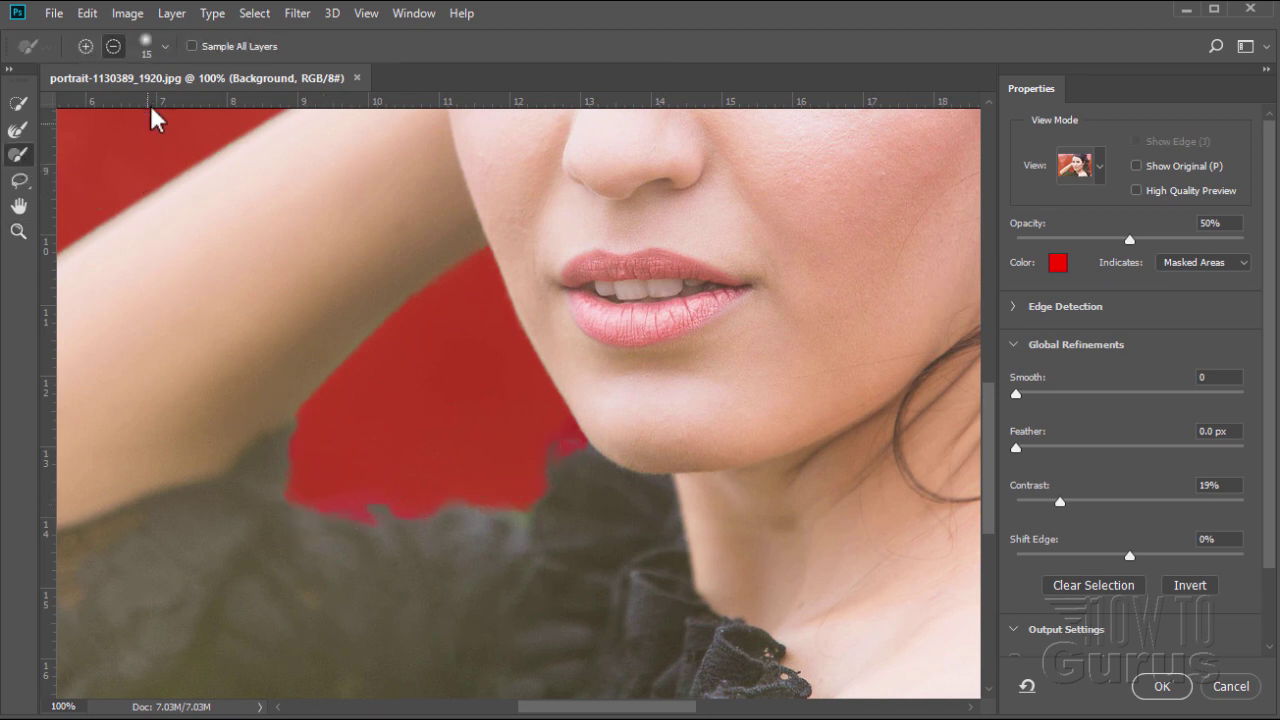
left_click(165, 47)
left_click_drag(74, 103, 103, 103)
left_click(165, 47)
mouse_move(362, 508)
left_mouse_down()
mouse_move(323, 522)
mouse_move(417, 526)
mouse_move(318, 504)
mouse_move(300, 531)
mouse_move(469, 536)
mouse_move(450, 520)
mouse_move(263, 516)
left_mouse_up()
left_click(86, 47)
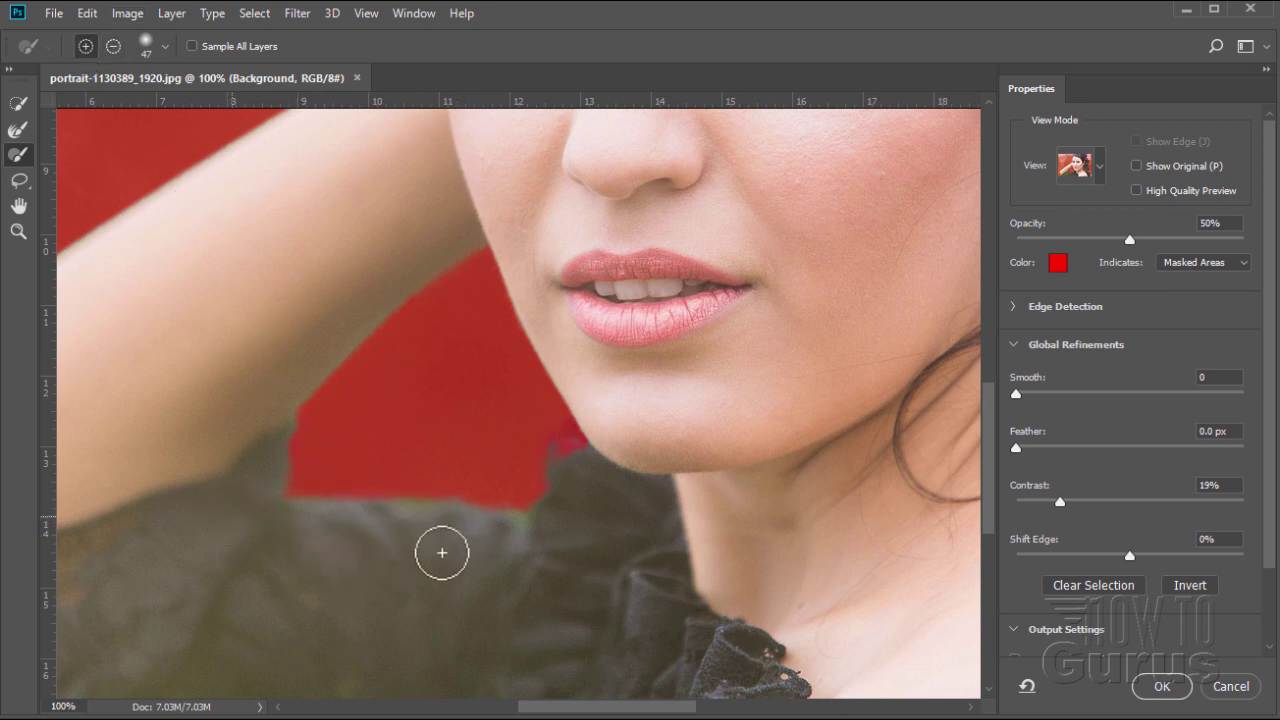
mouse_move(565, 459)
left_mouse_down()
mouse_move(563, 434)
mouse_move(577, 449)
mouse_move(595, 421)
left_mouse_up()
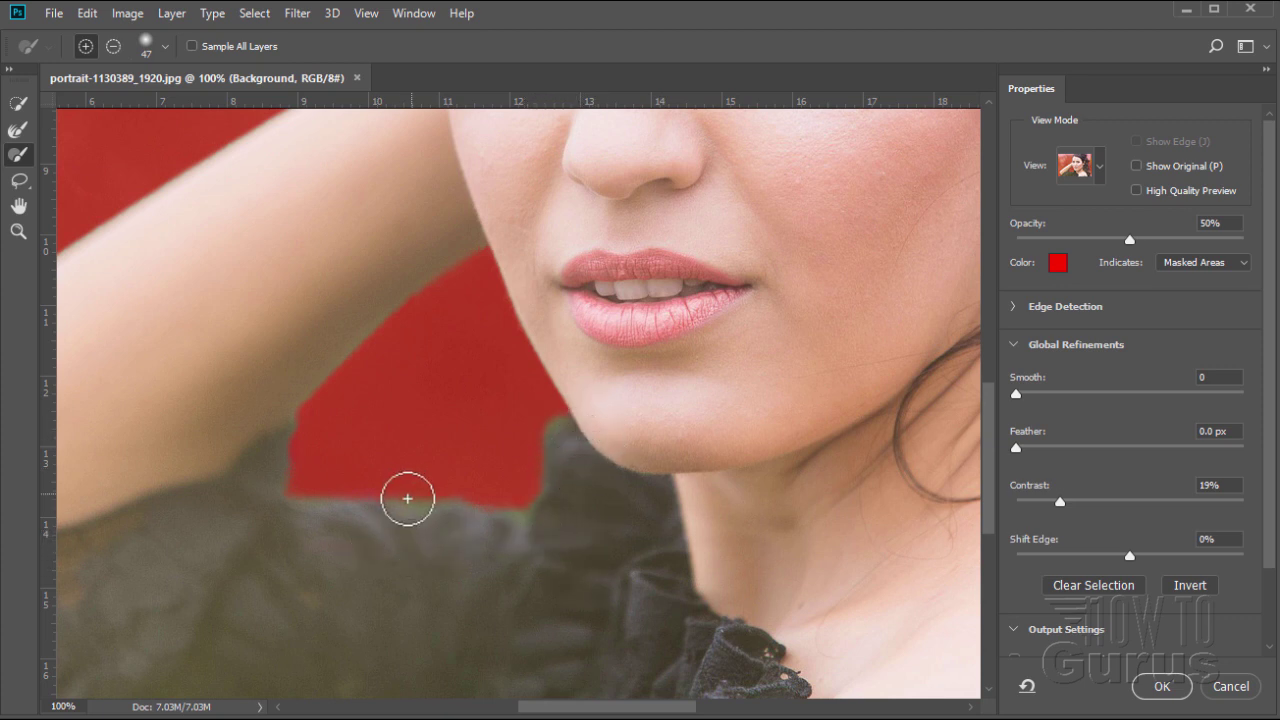
left_click(17, 130)
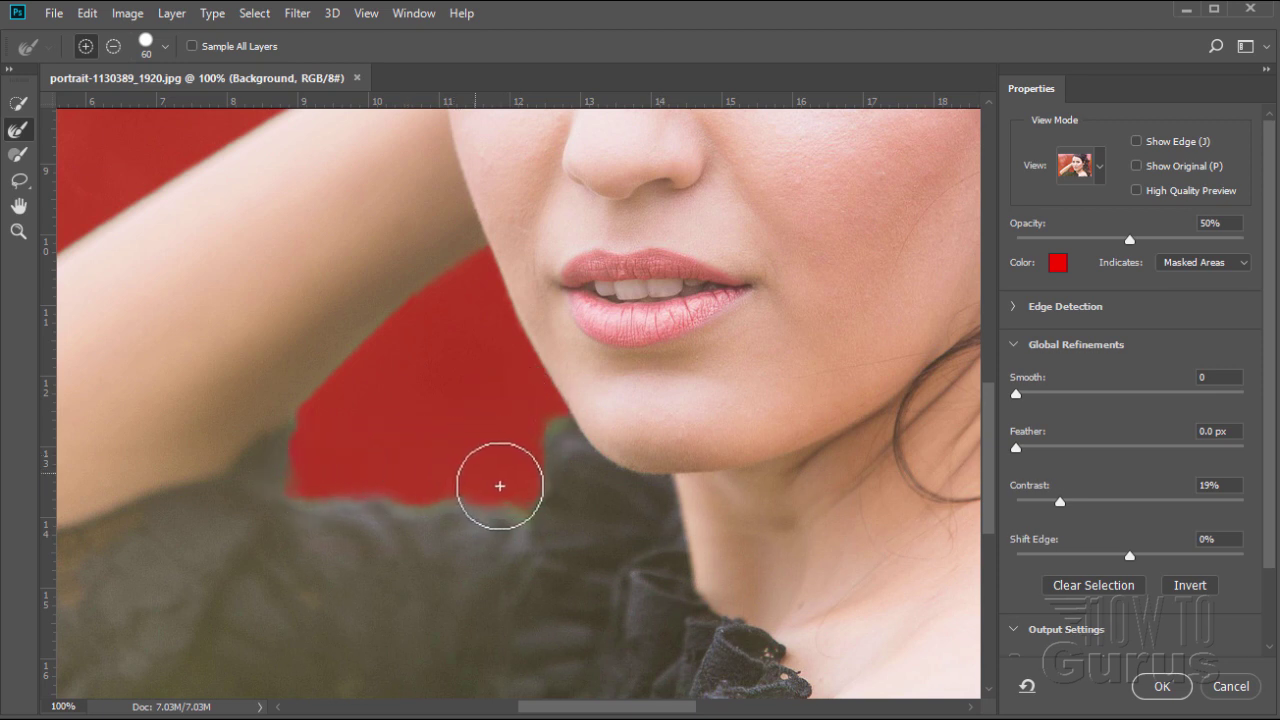
Fit the whole portrait in view and output the refined selection as a new layer with layer mask.
left_click(18, 231)
left_click(551, 46)
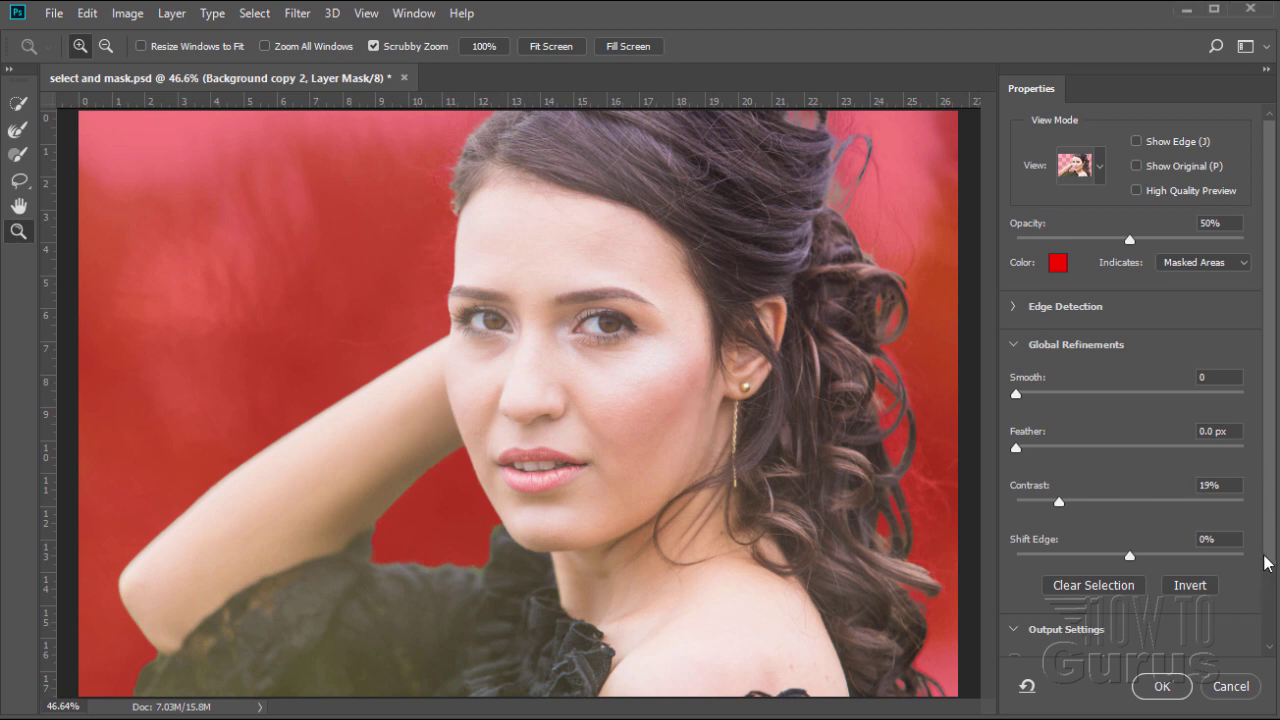
left_click_drag(1268, 563, 1276, 668)
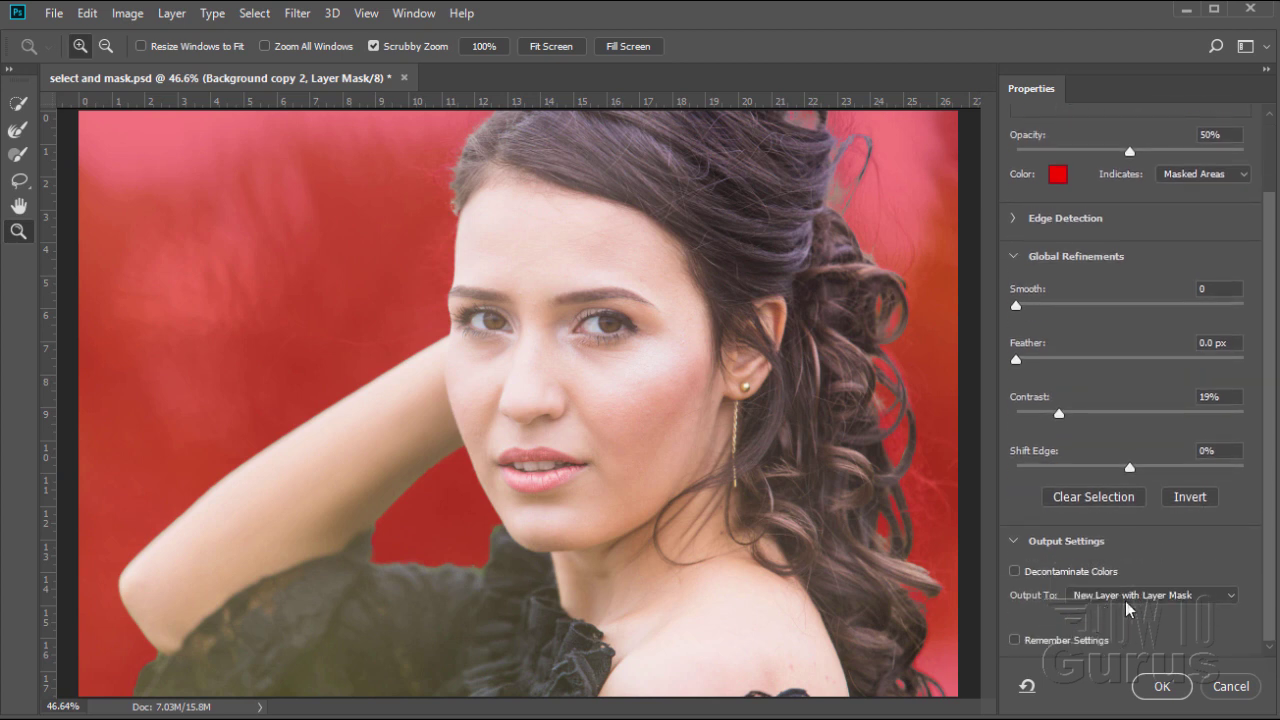
left_click(1159, 688)
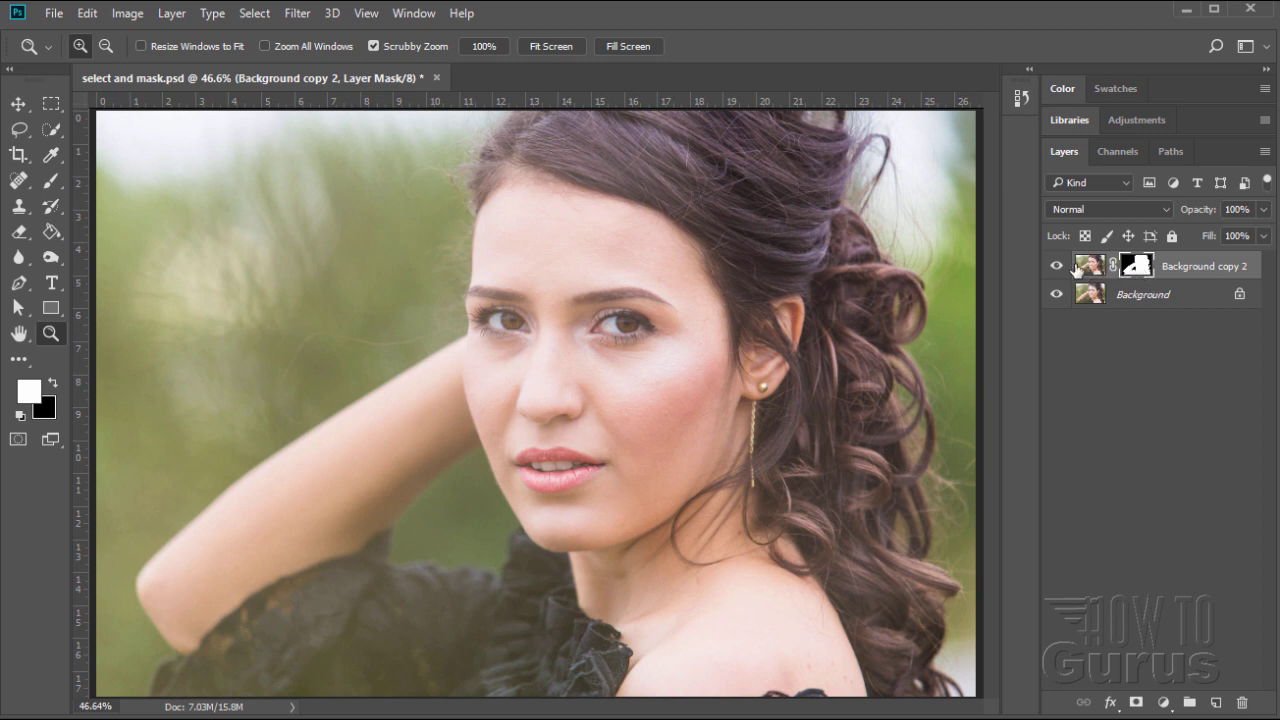
Toggle the Background layer's visibility to inspect the cutout of the woman against transparency.
left_click(1054, 298)
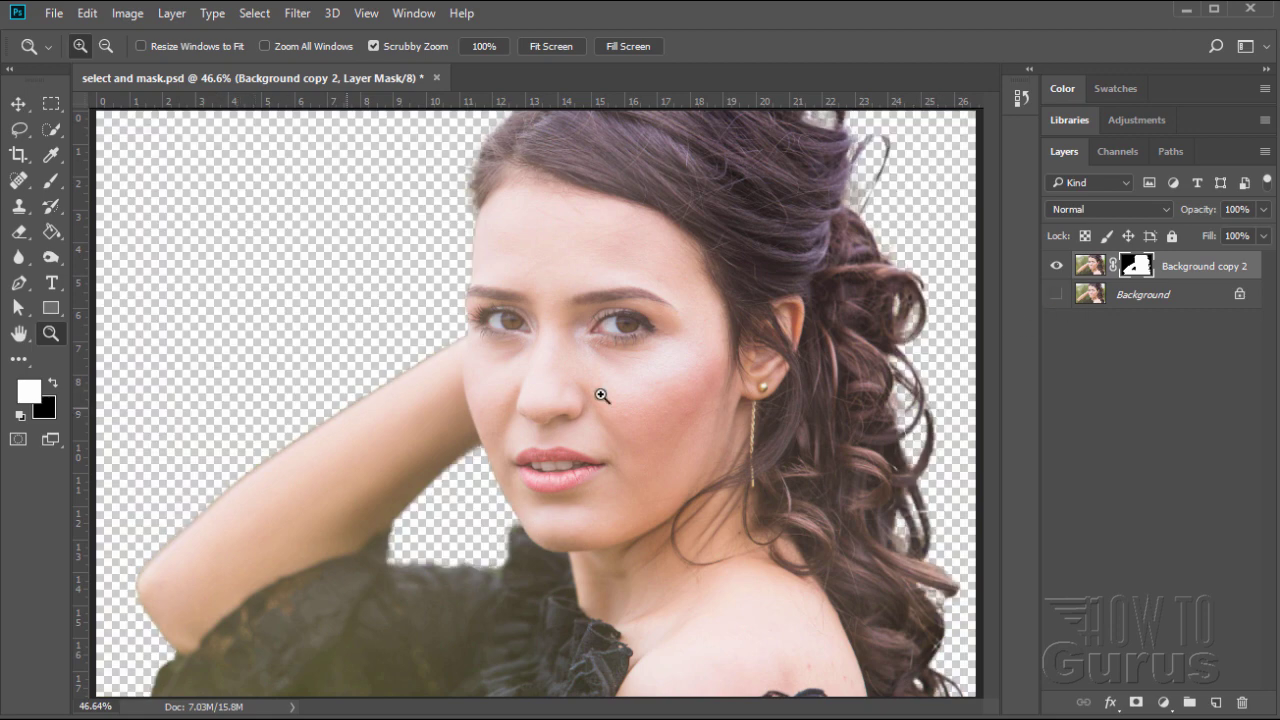
left_click(1055, 296)
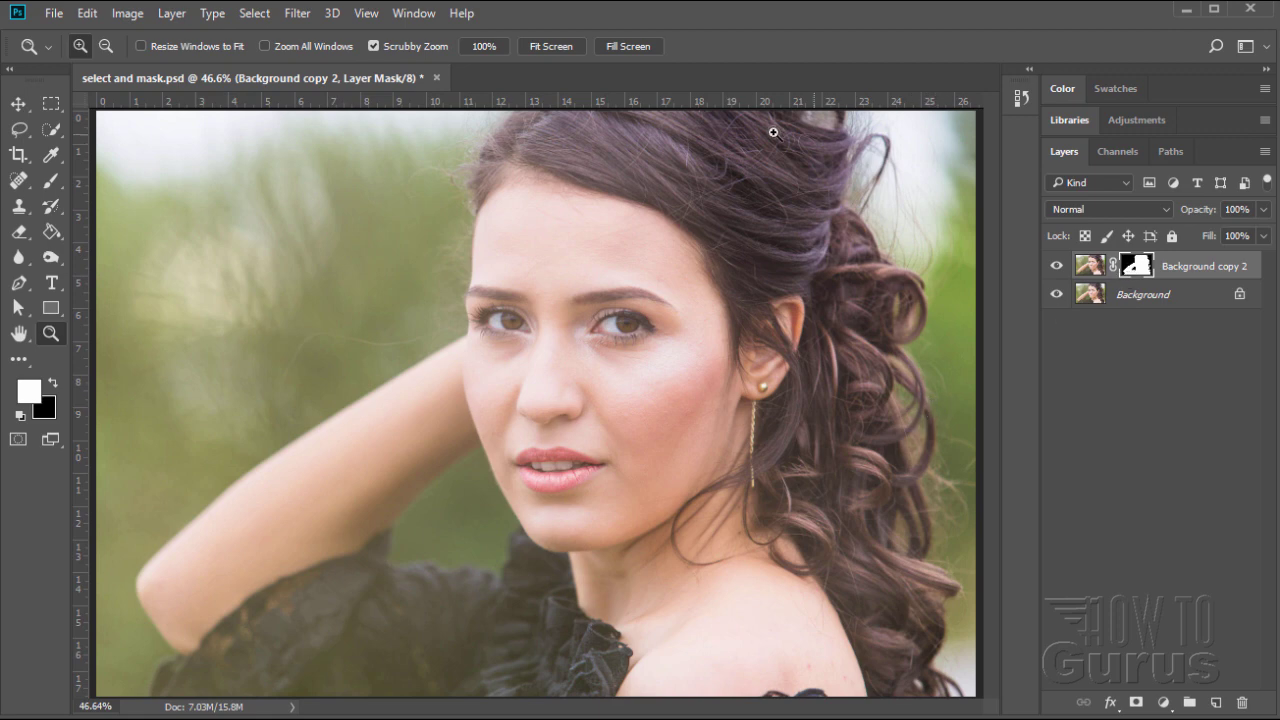
left_click(1056, 296)
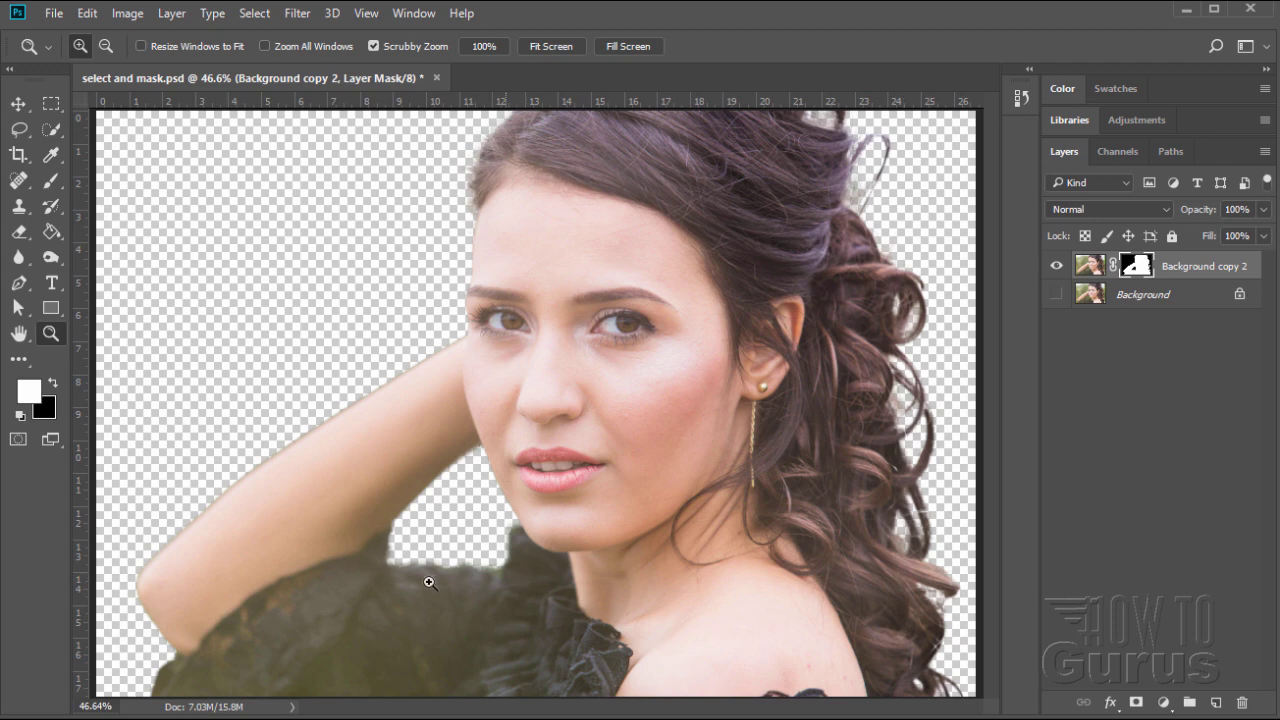
left_click(1056, 294)
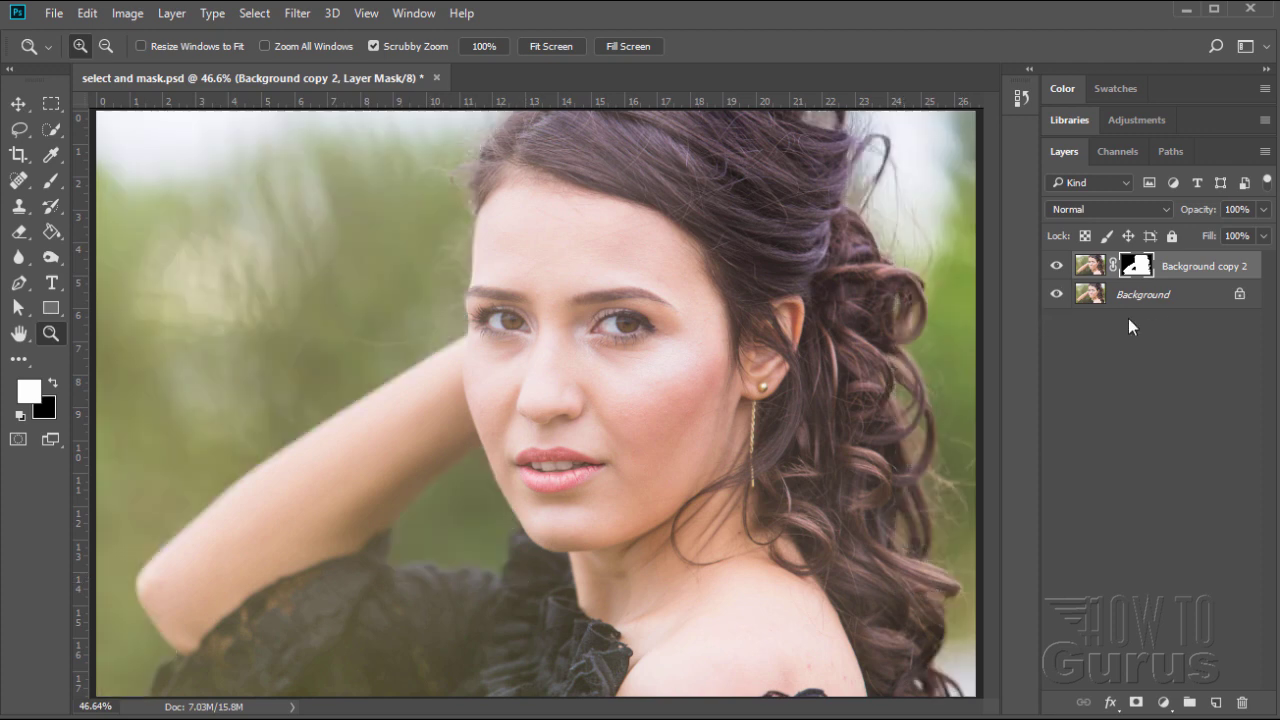
Reopen the layer mask in Select and Mask and output it to New Layer with Layer Mask.
double_click(1135, 270)
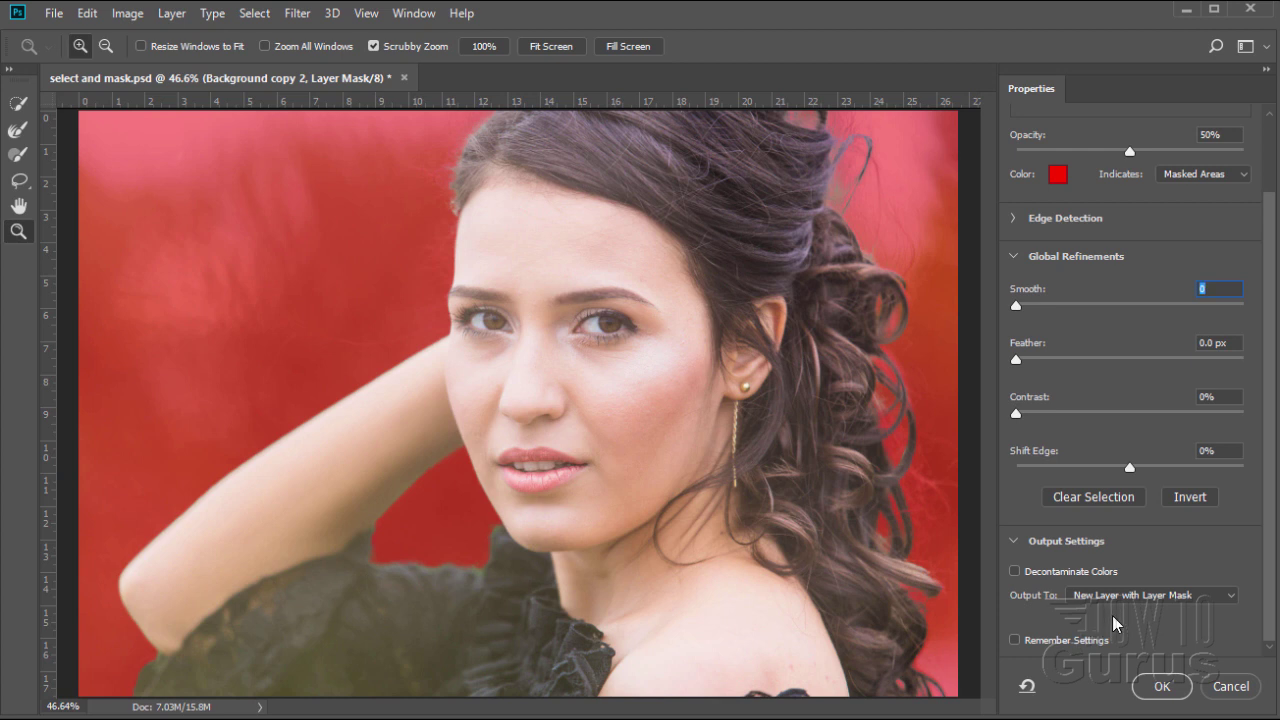
left_click(1228, 598)
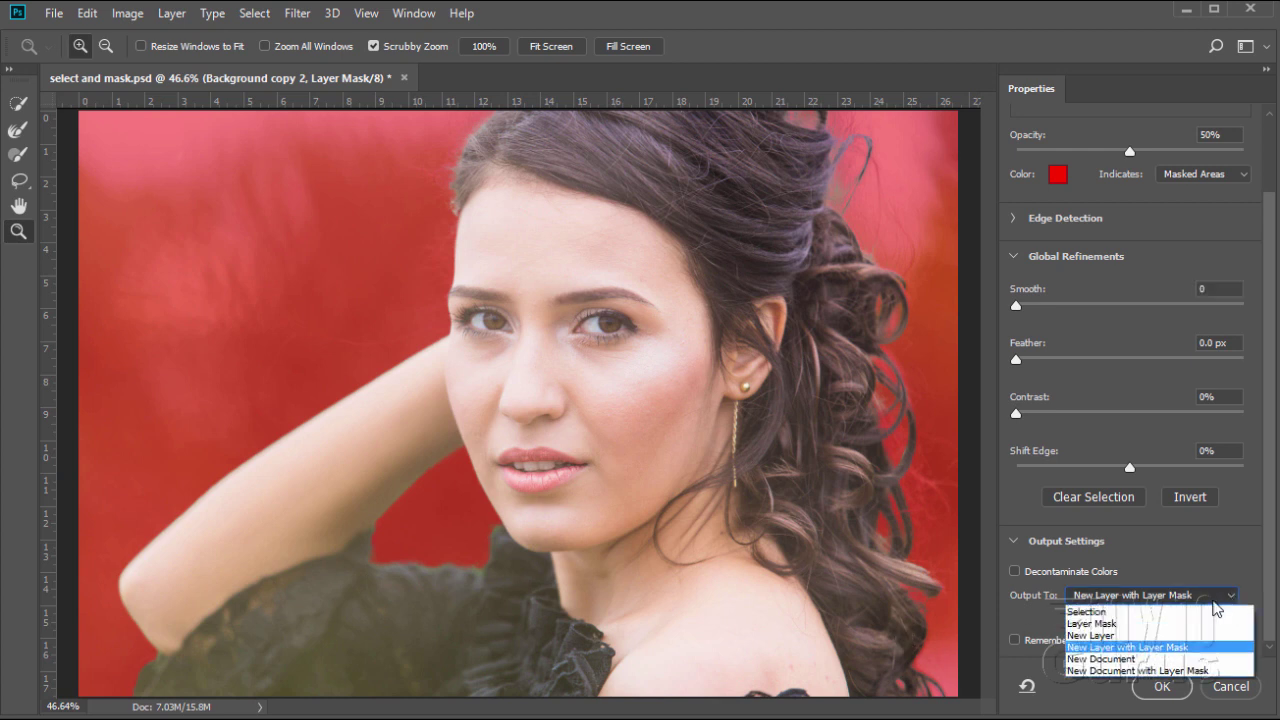
left_click(1100, 623)
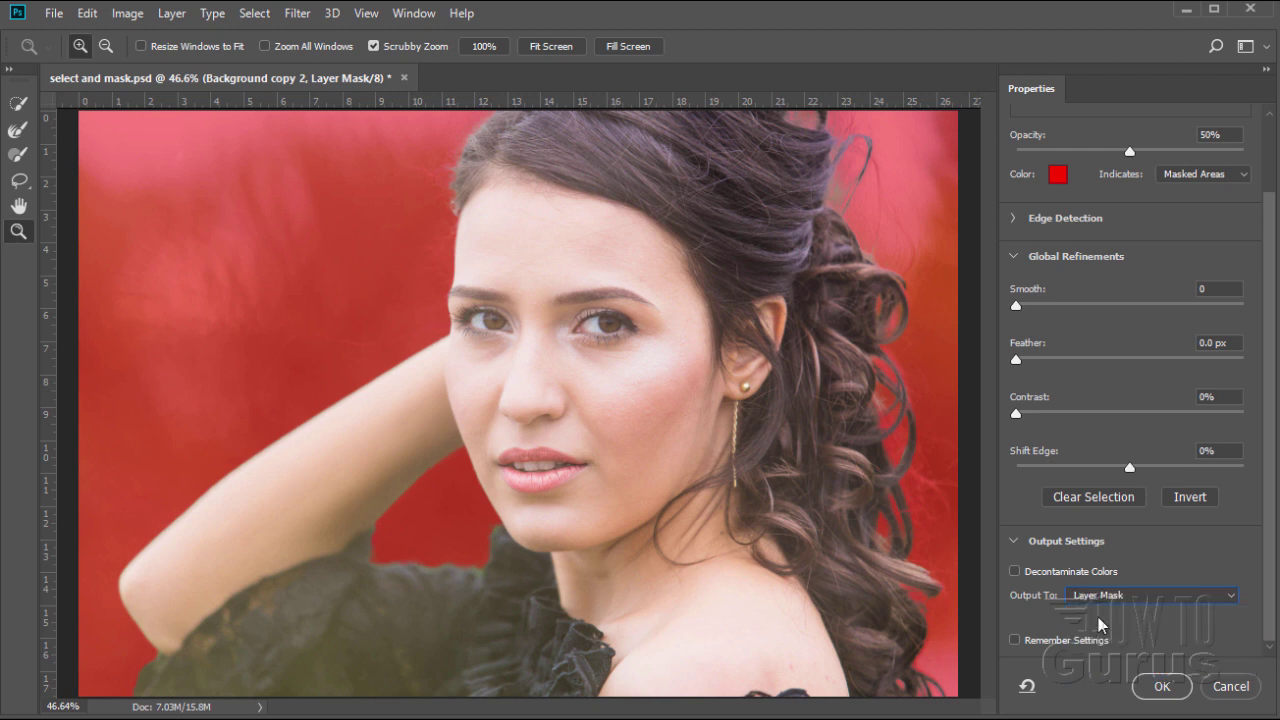
left_click(1231, 598)
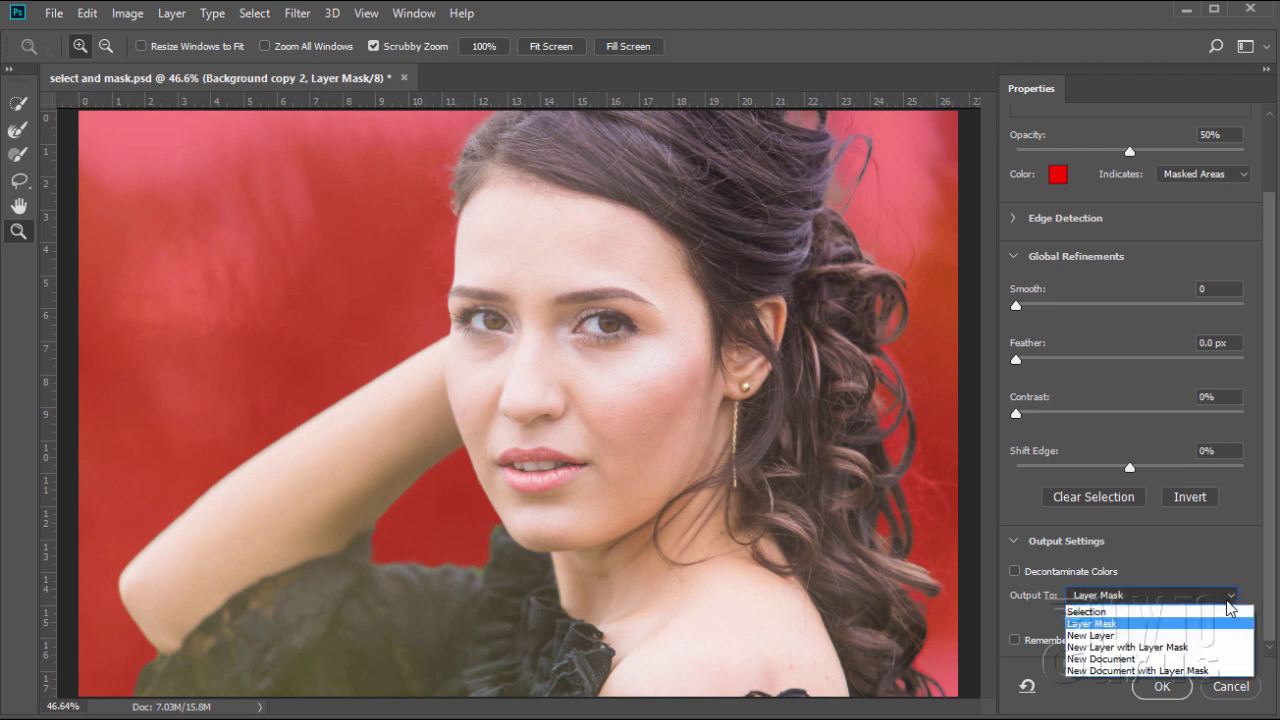
left_click(1096, 648)
left_click(1165, 687)
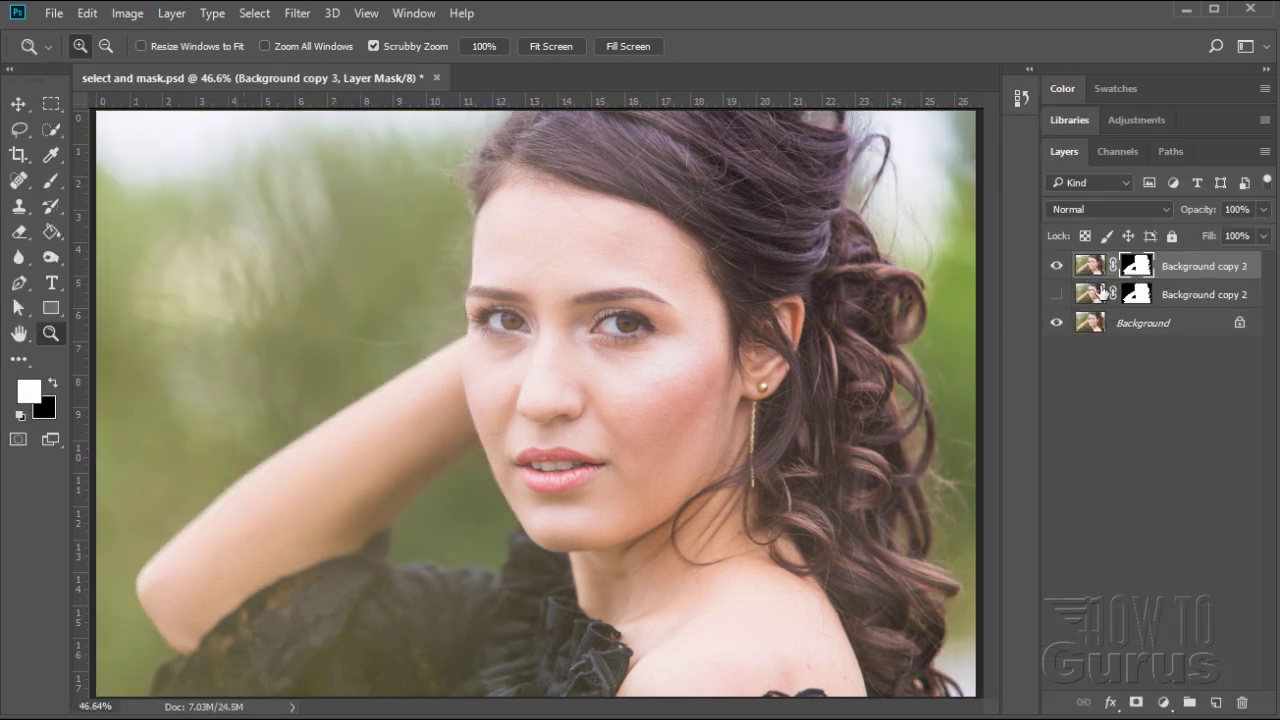
Toggle the two masked copies to compare them, keep only the top copy visible, and hide the Background layer with the Move tool active.
left_click(1056, 294)
left_click(1058, 267)
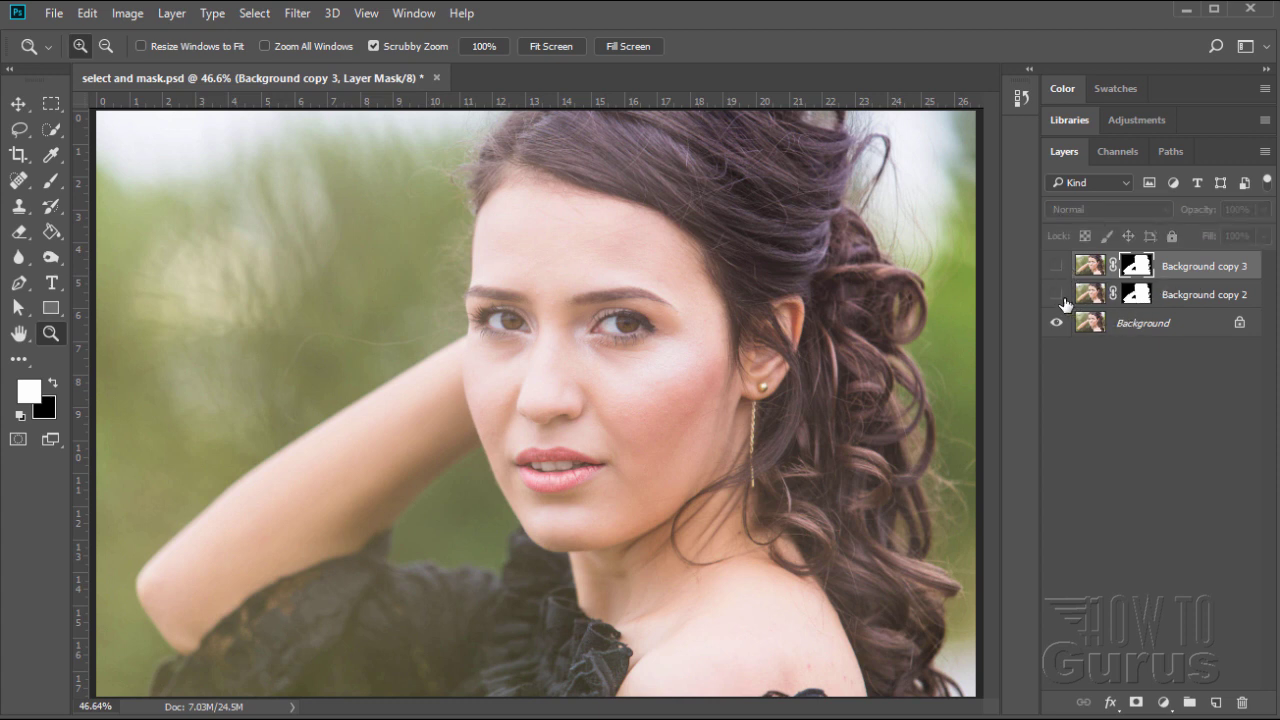
left_click(1056, 266)
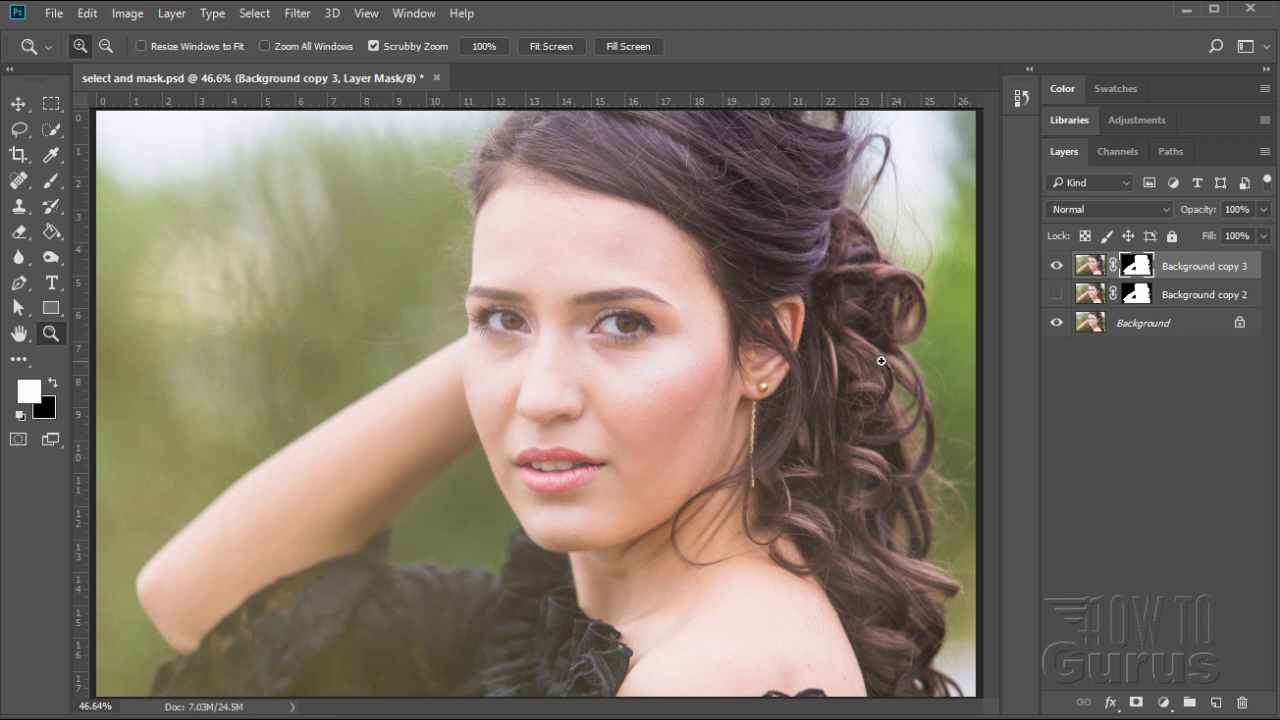
left_click(24, 106)
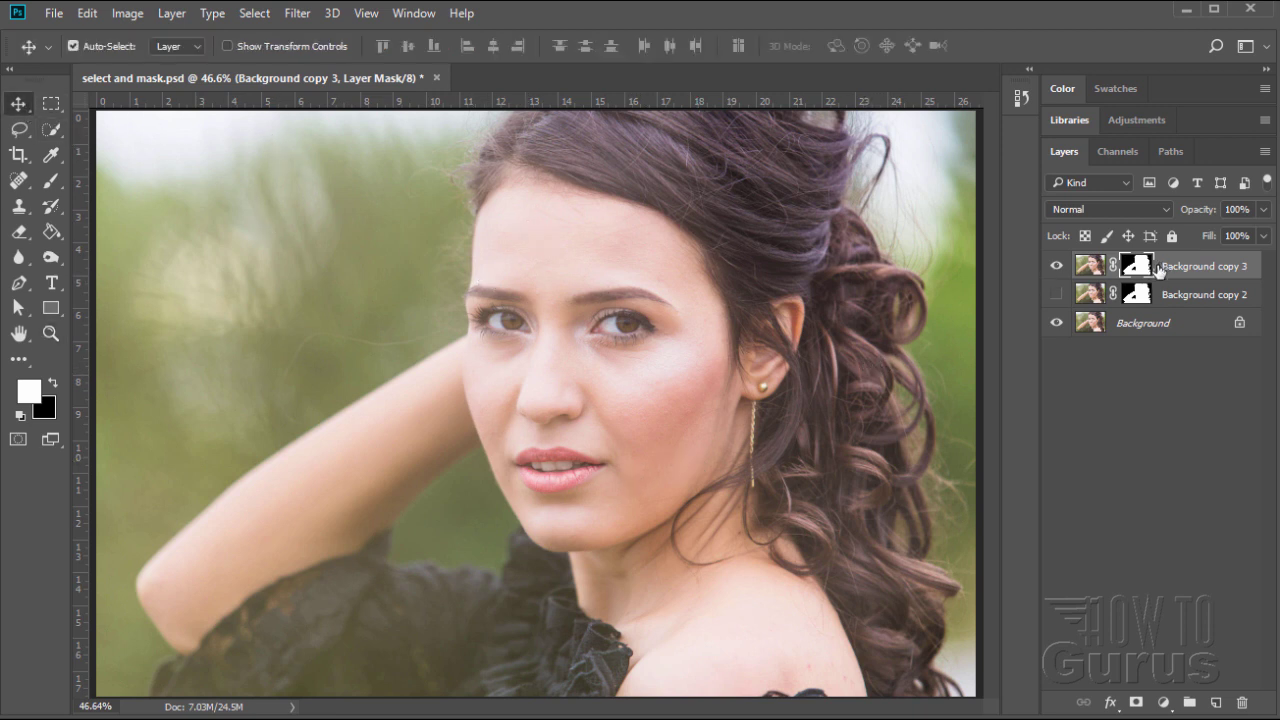
left_click(1056, 323)
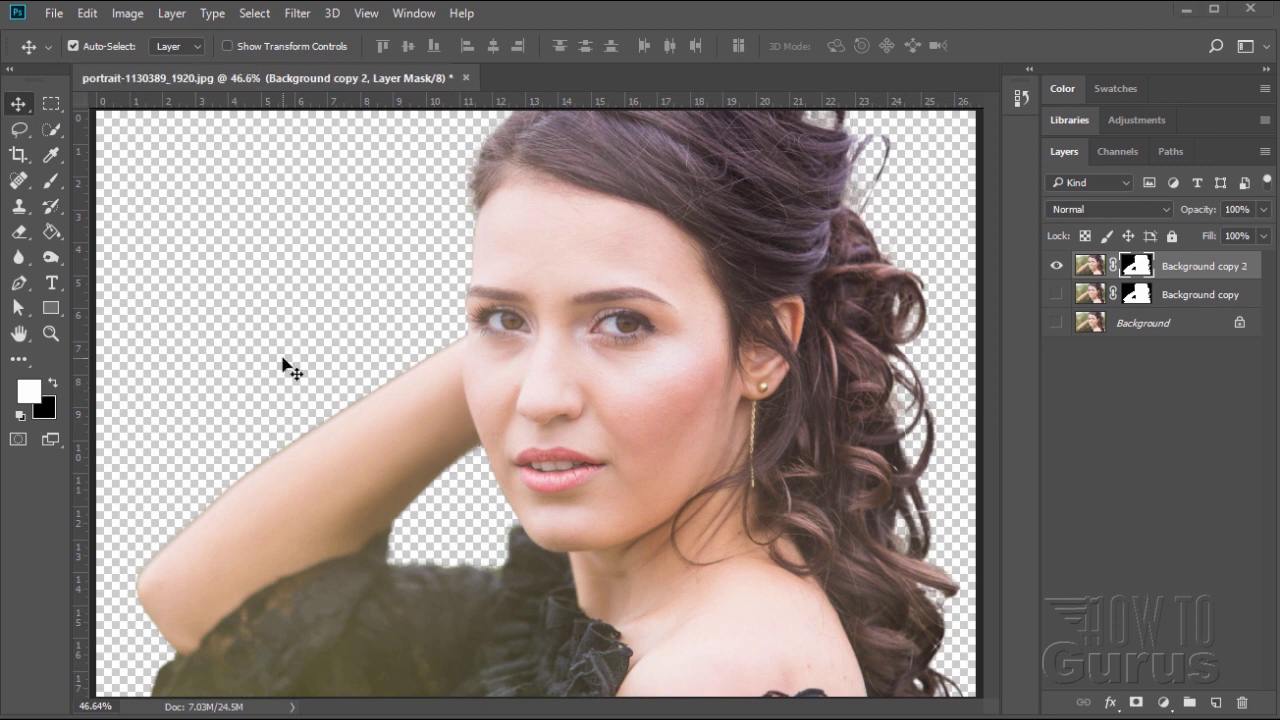
Switch to Bridge and place sky-49520_1920.jpg from the Pixabay 4 folder into the portrait document.
key("ctrl+alt+o")
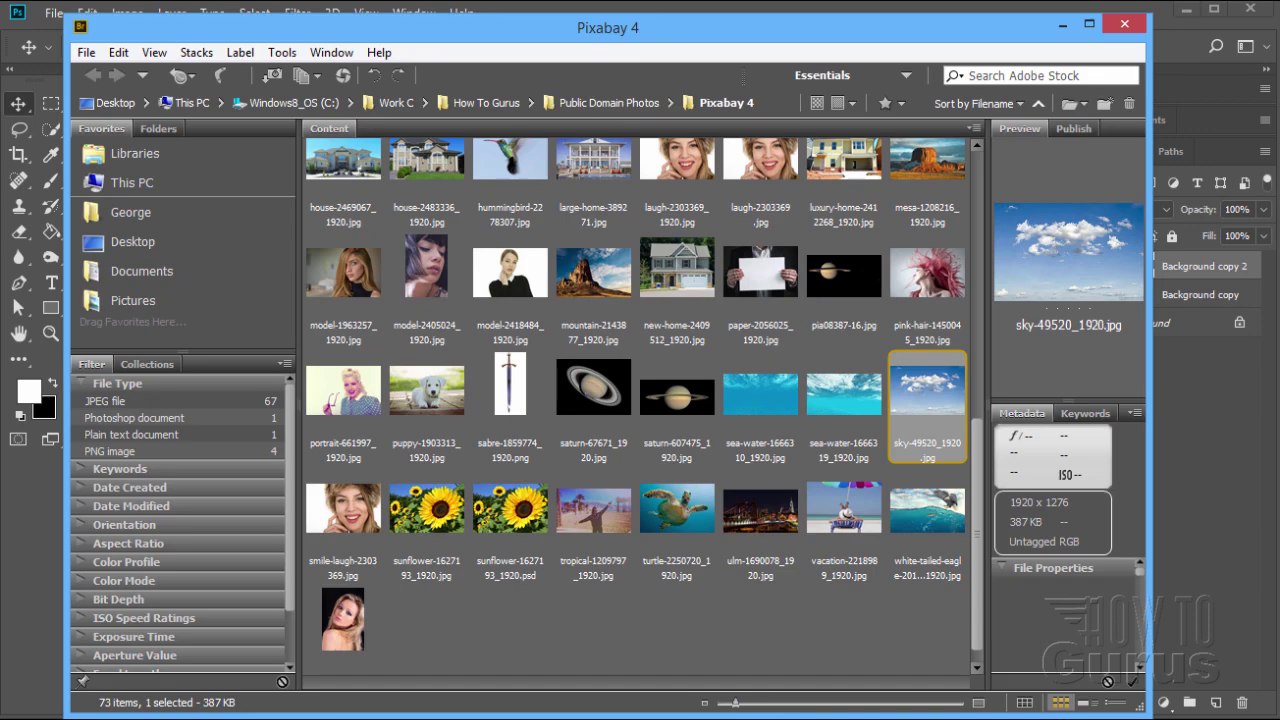
left_click_drag(737, 50, 308, 37)
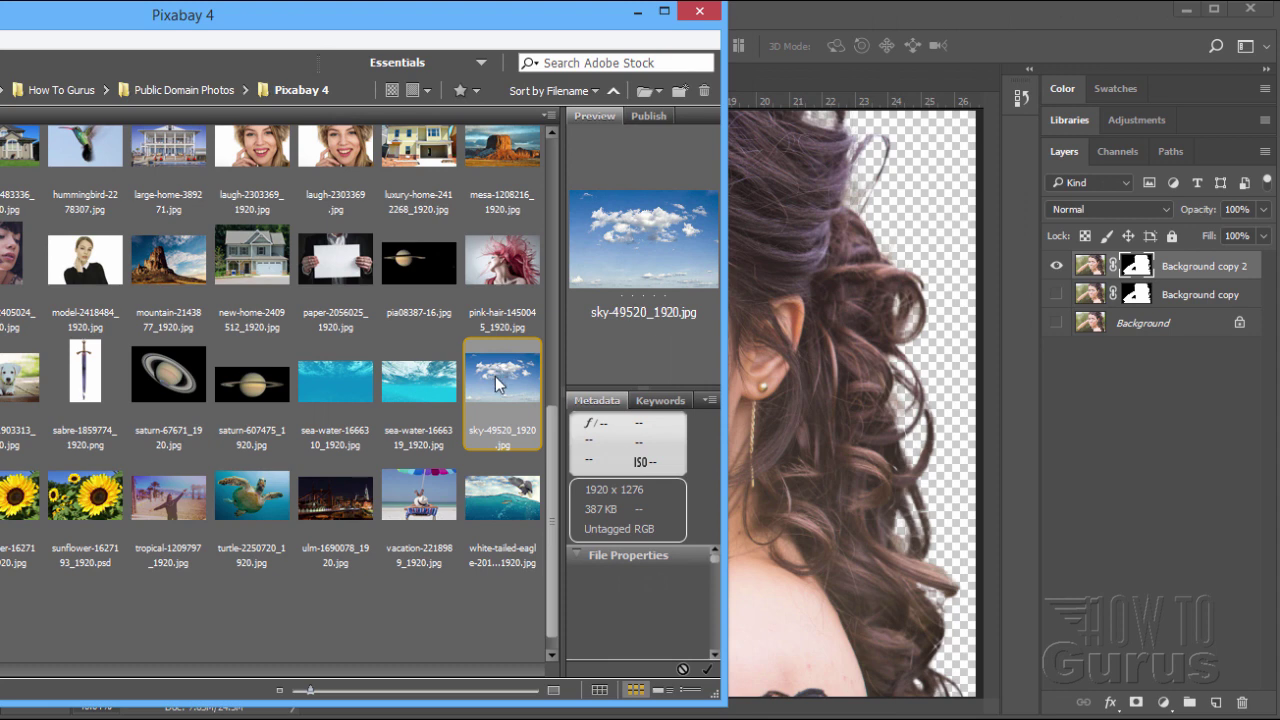
left_click_drag(495, 376, 862, 325)
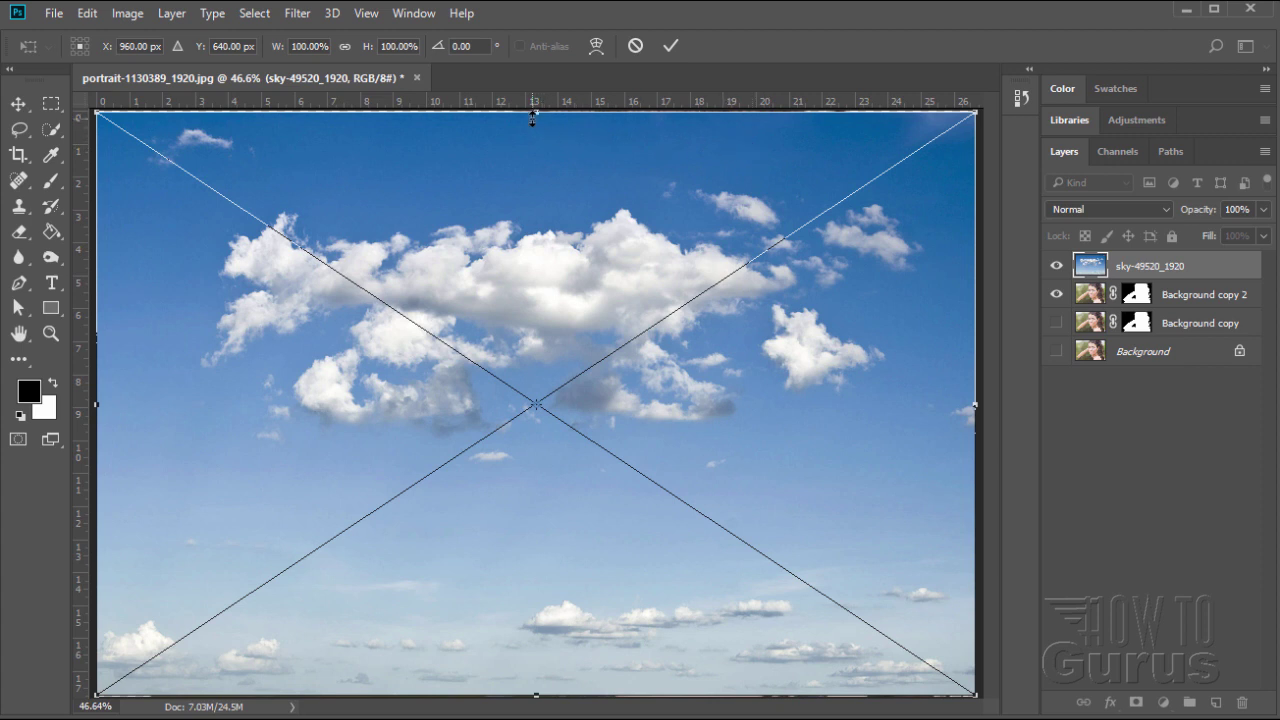
Stretch the placed sky to 100.31% height to cover the canvas and move its layer directly below Background copy 2.
left_click_drag(535, 110, 535, 108)
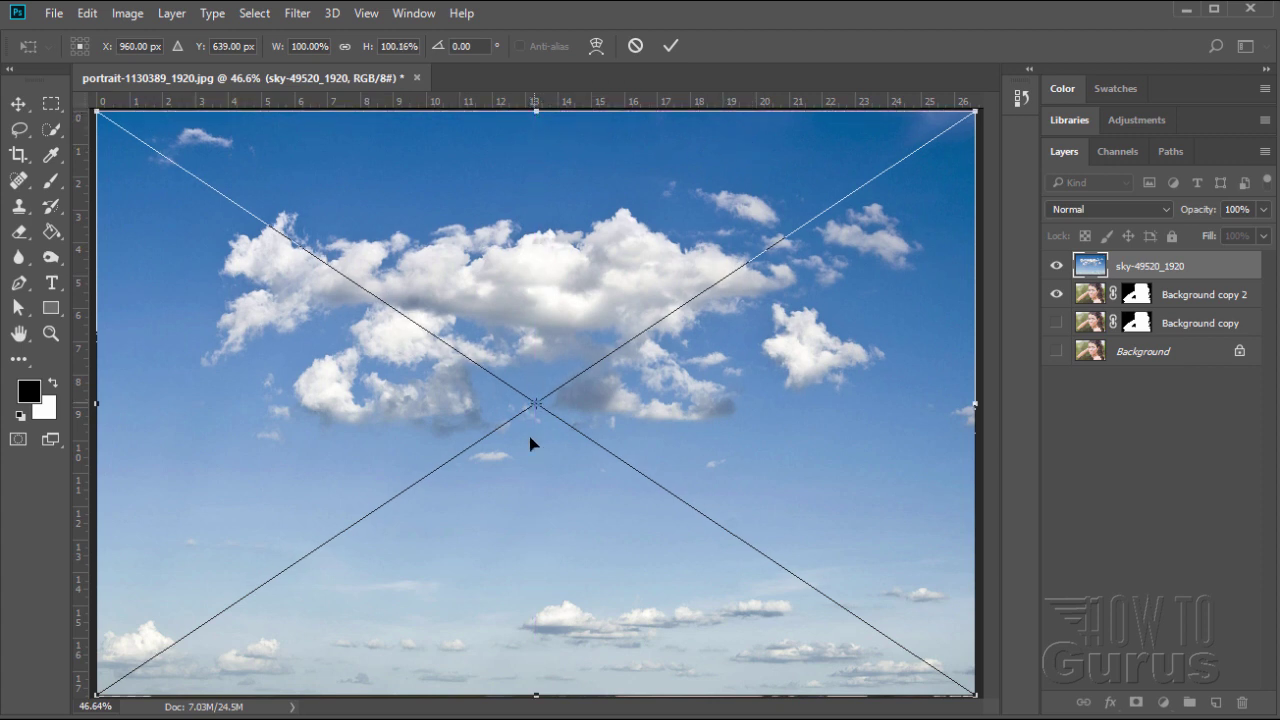
left_click_drag(537, 692, 539, 698)
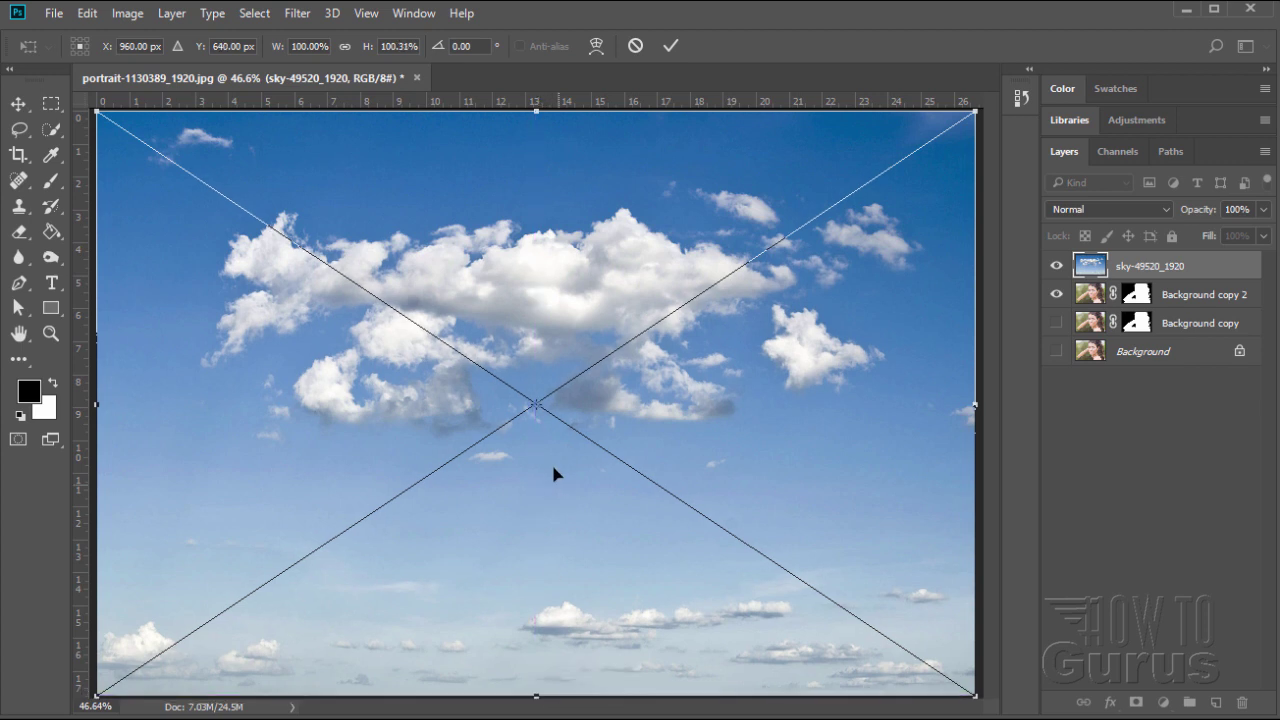
left_click(666, 46)
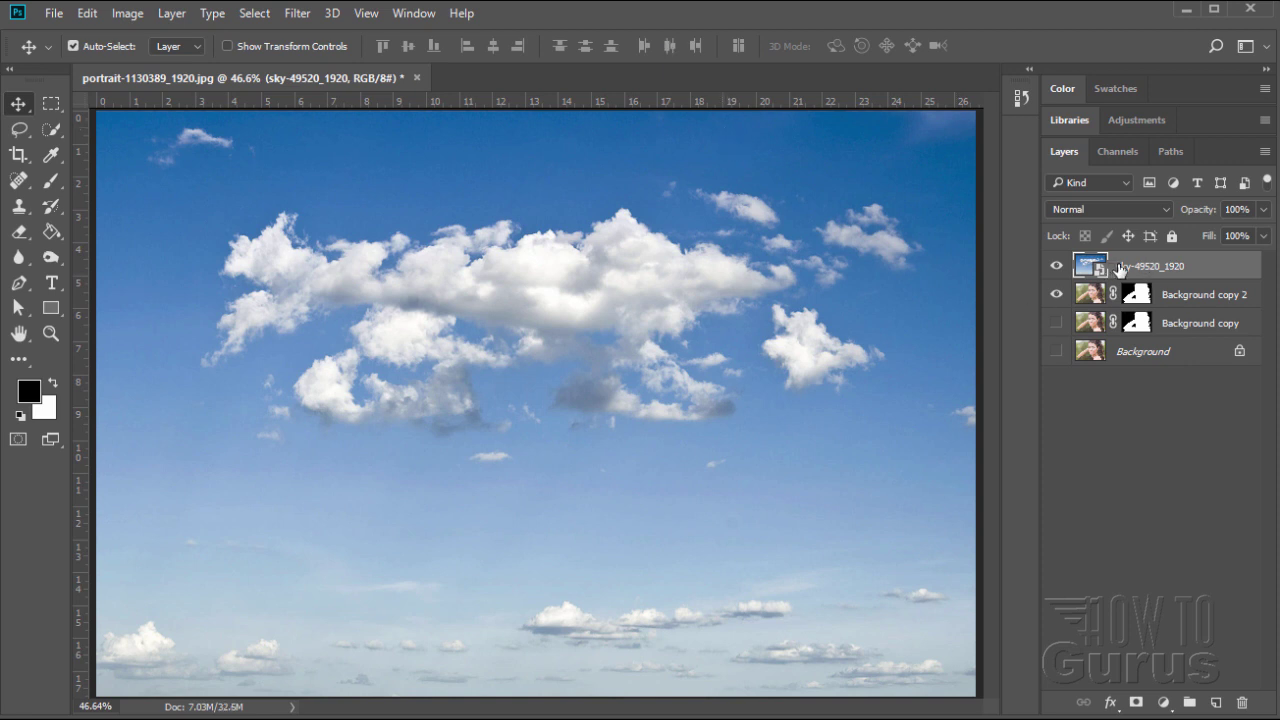
left_click_drag(1120, 268, 1118, 308)
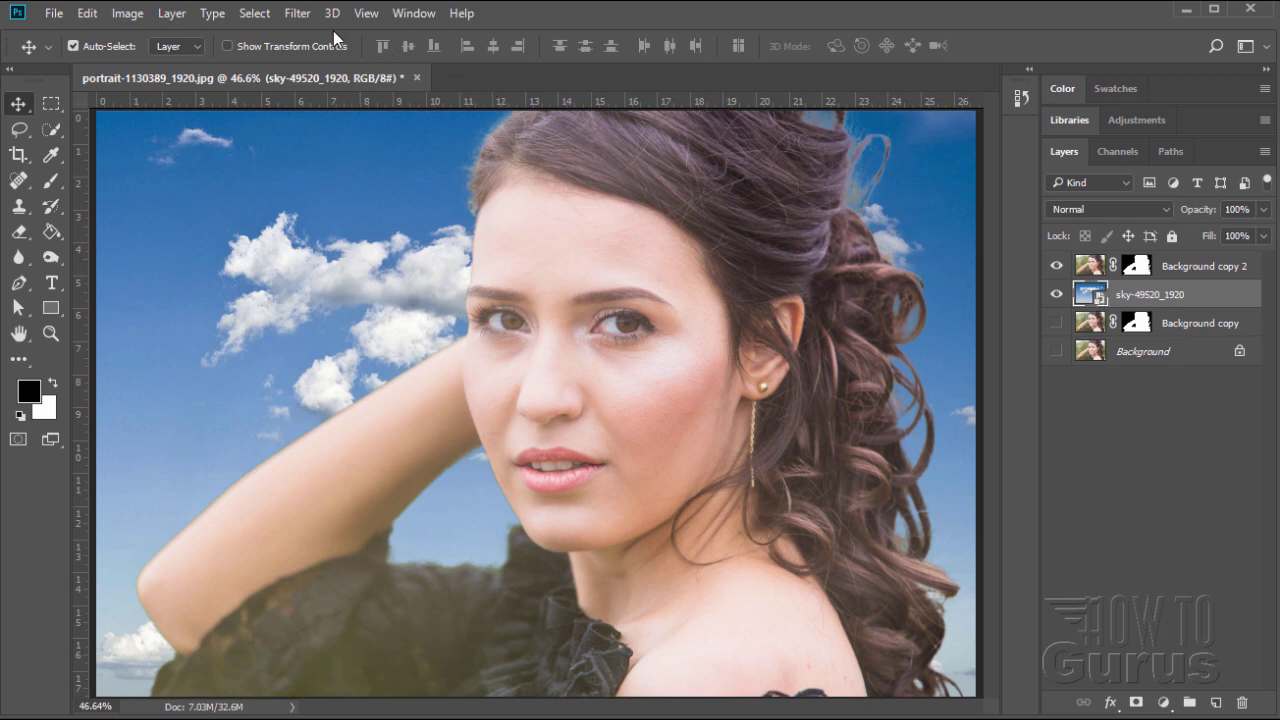
Apply a Gaussian Blur with a 15.3 pixel radius to the sky layer.
left_click(297, 13)
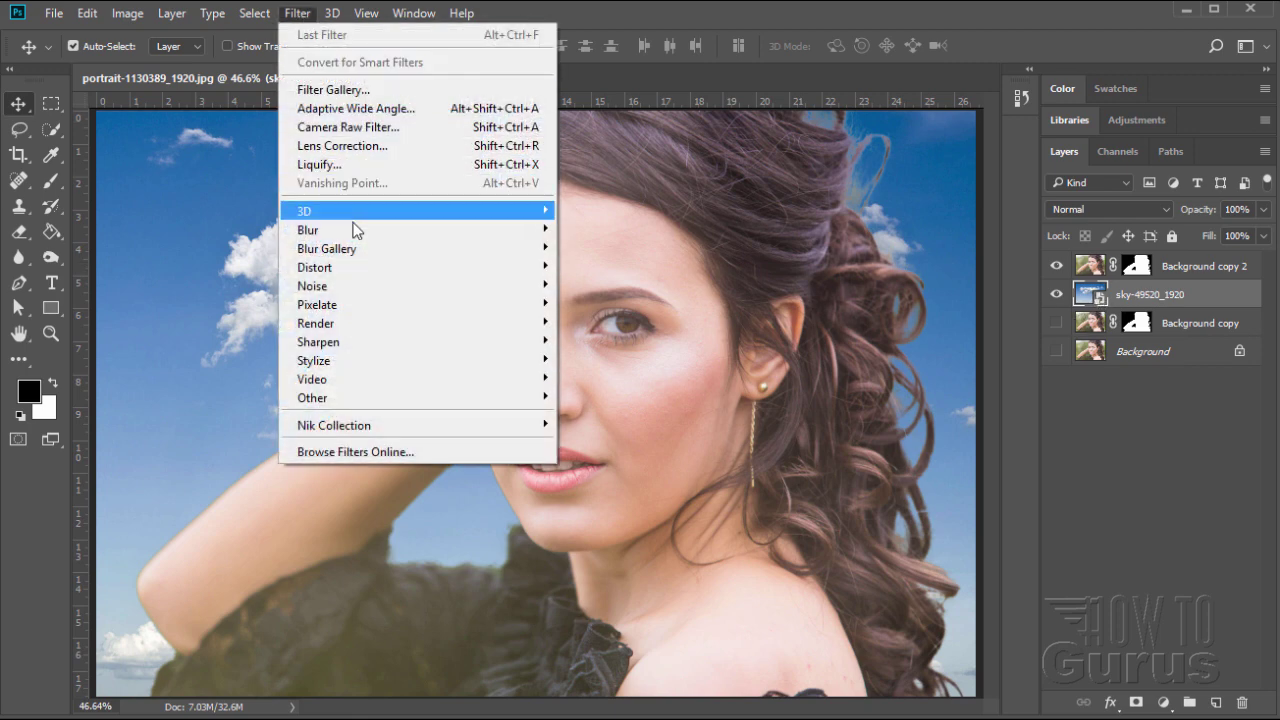
mouse_move(357, 234)
left_click(610, 303)
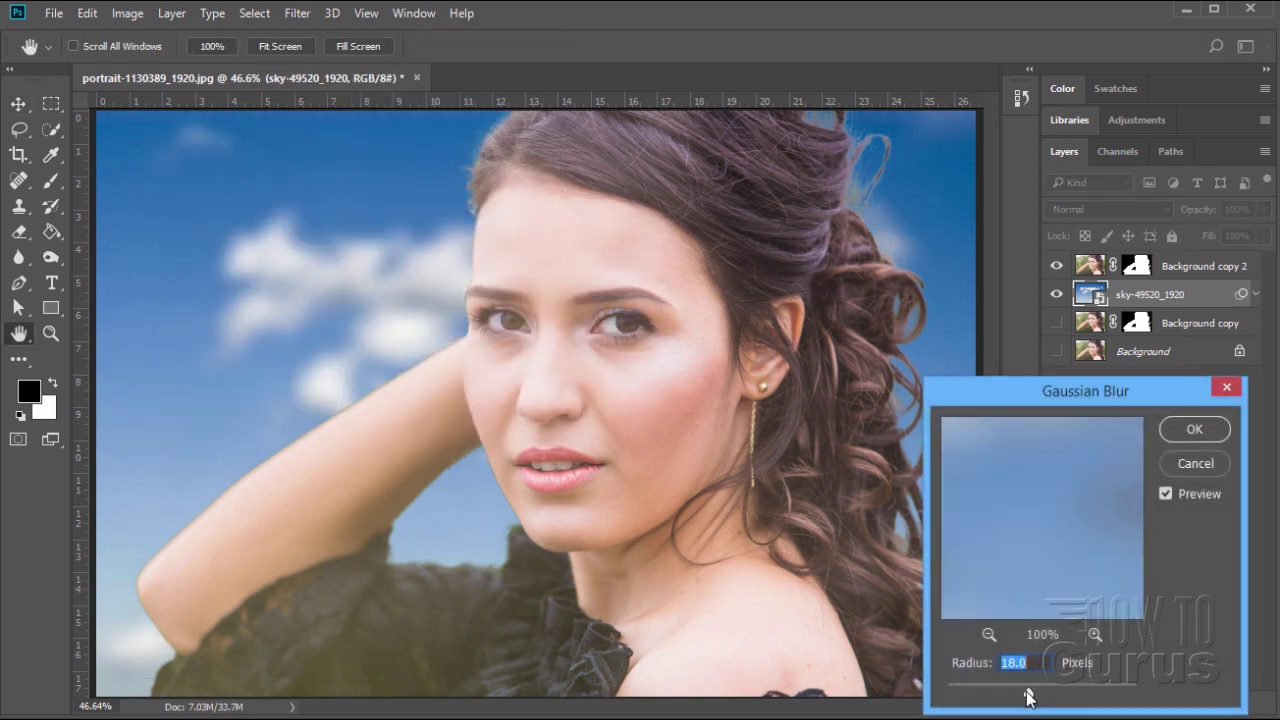
left_click_drag(1028, 697, 1028, 699)
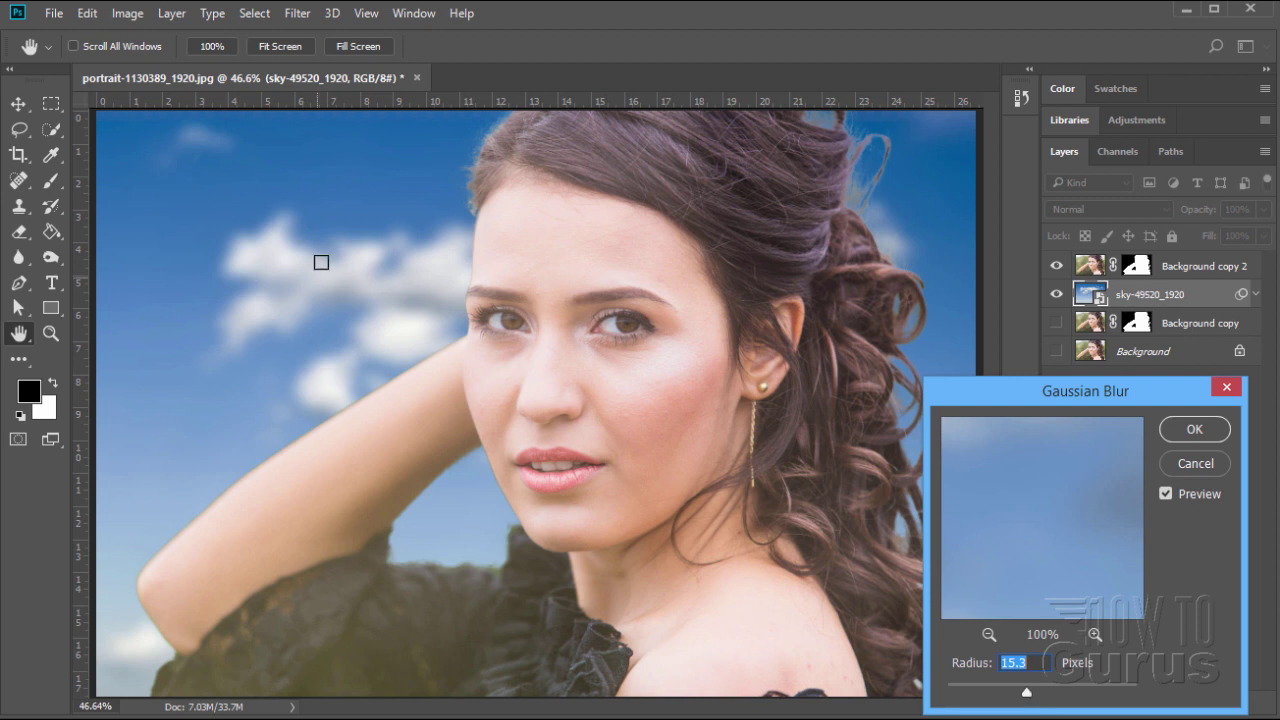
left_click(1188, 432)
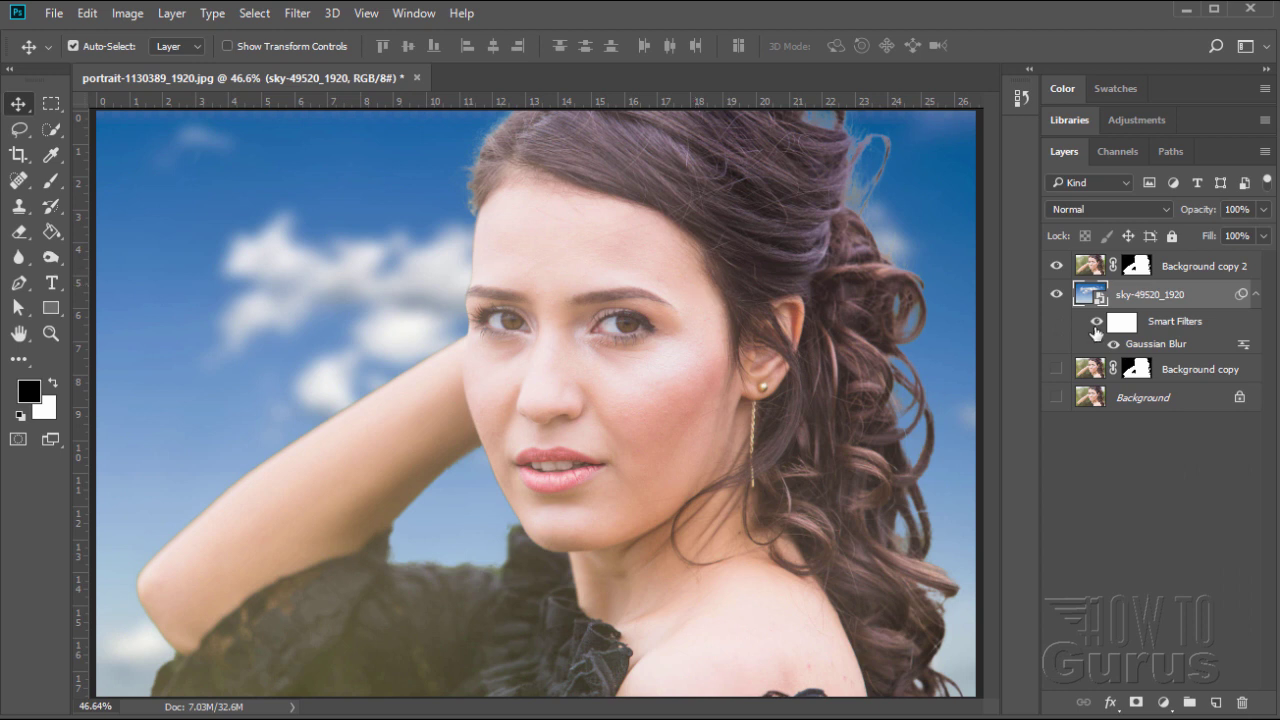
Target the image of Background copy 2 rather than its mask, and set up the Burn tool with 25% exposure.
left_click(1098, 268)
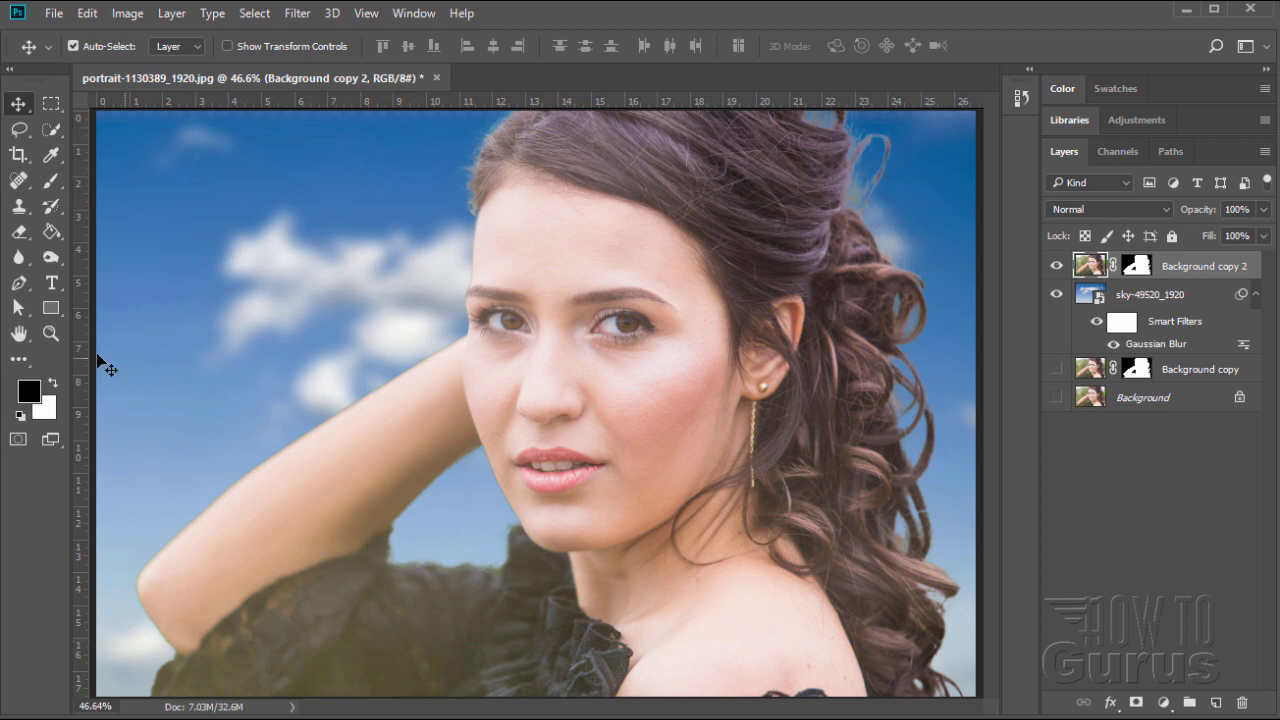
left_click(56, 336)
left_click(884, 204)
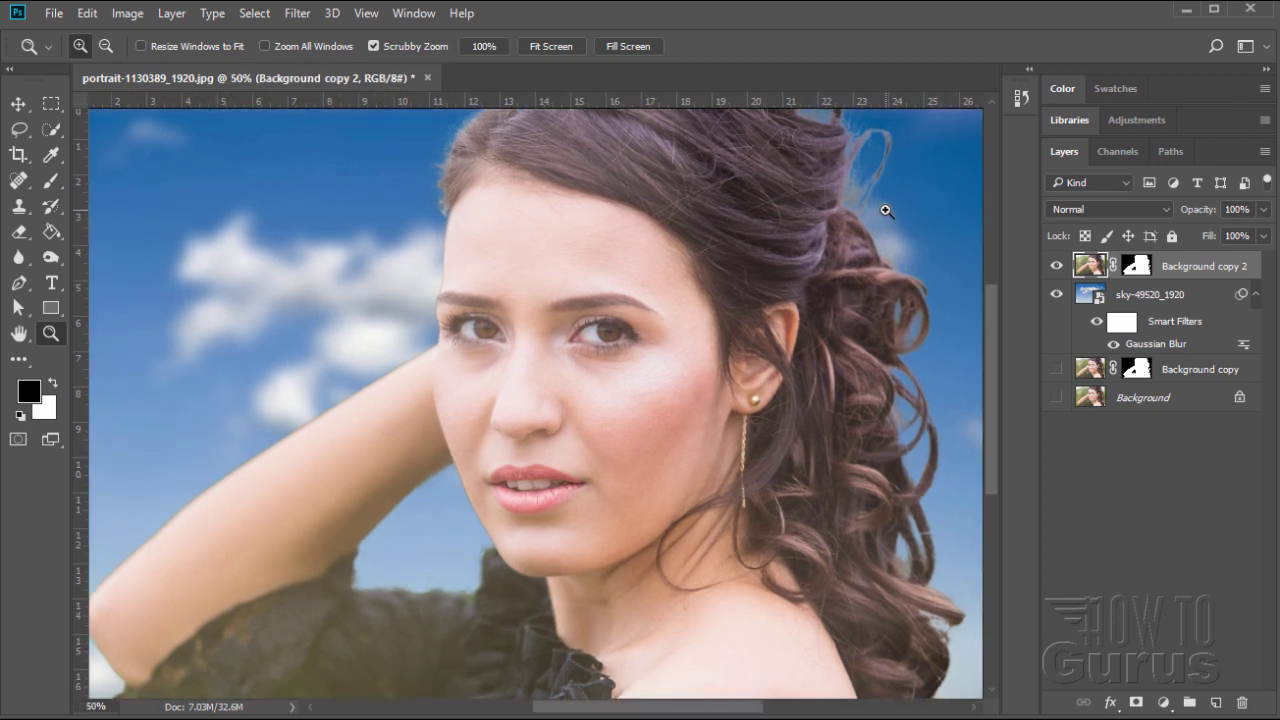
left_click(884, 204)
left_click(885, 203)
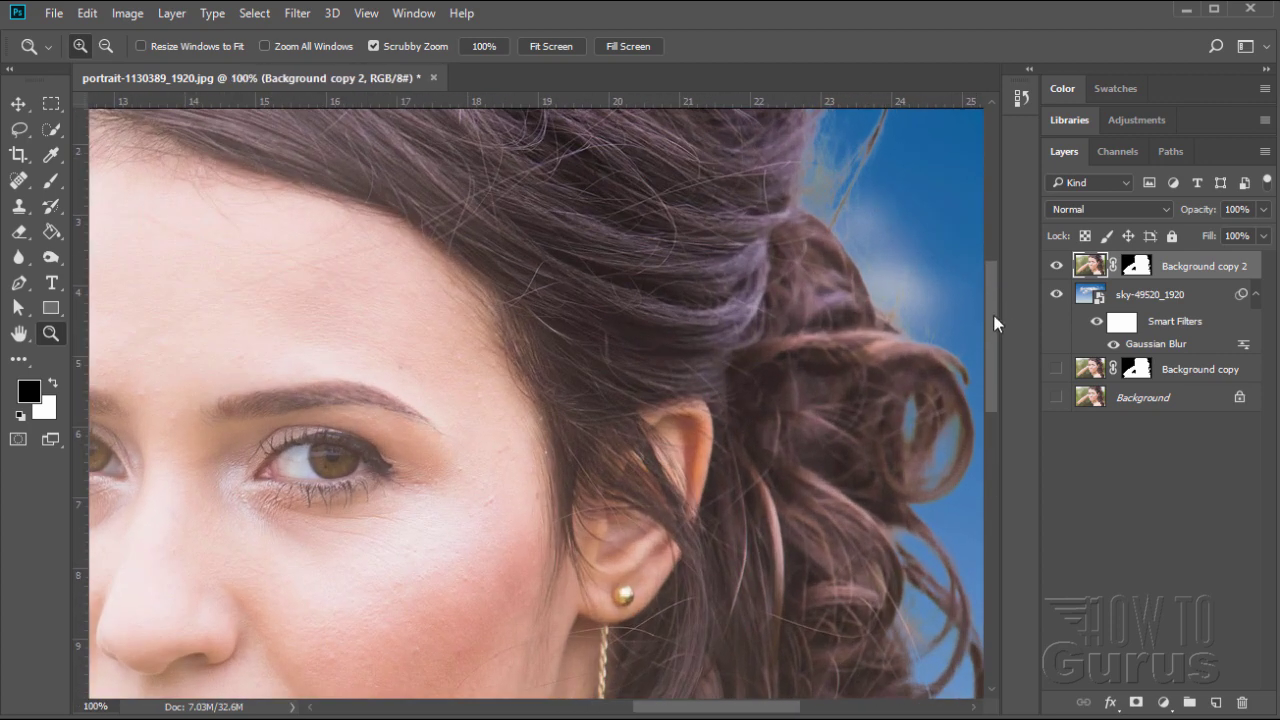
left_click_drag(995, 323, 988, 295)
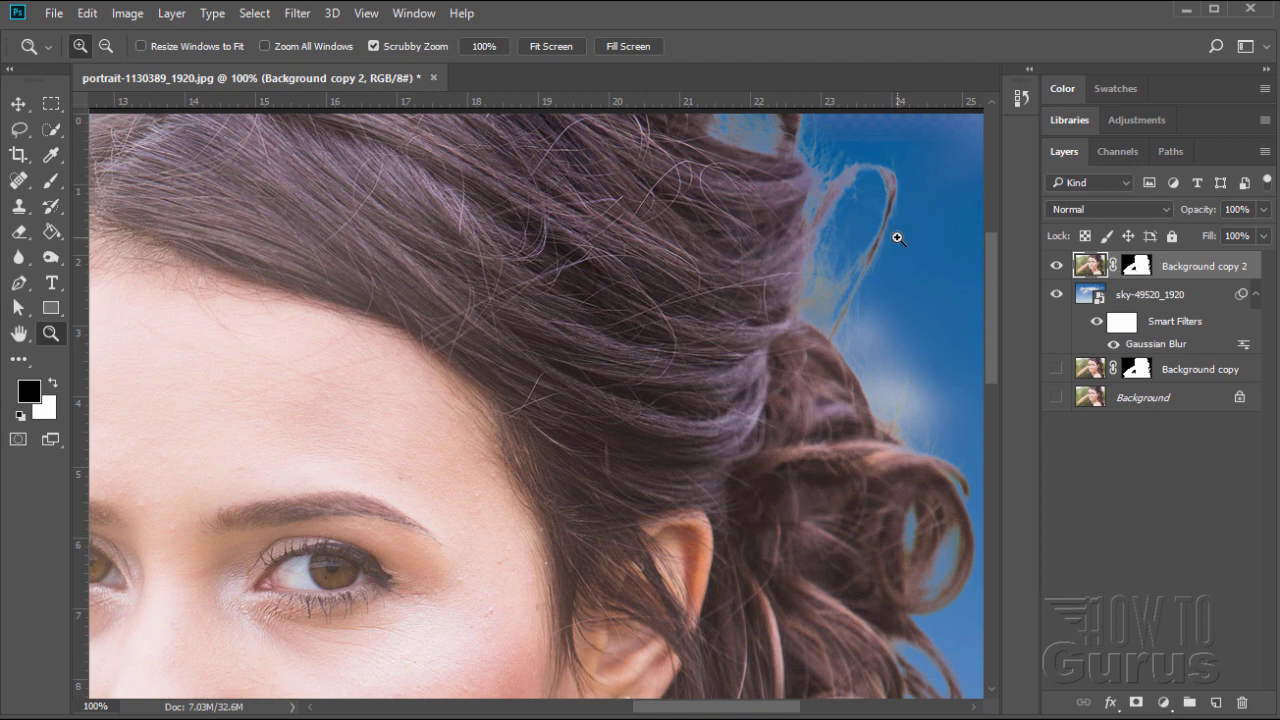
left_click_drag(992, 286, 992, 276)
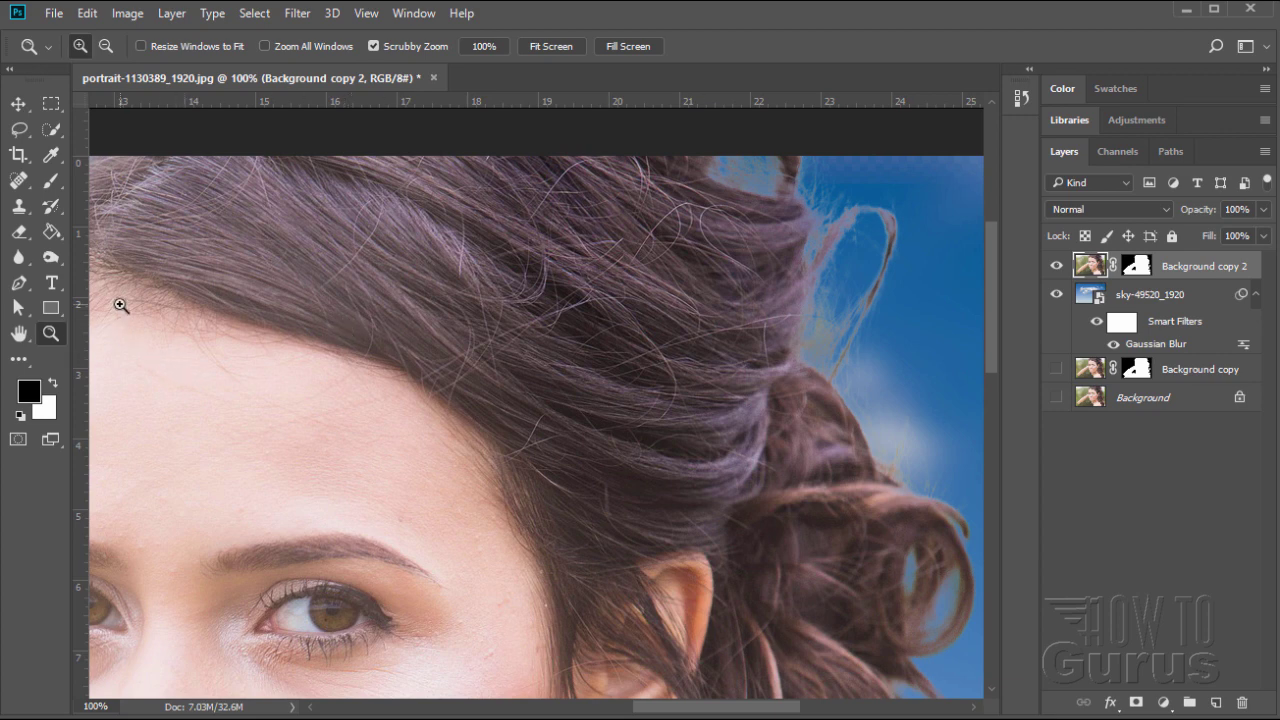
left_click(50, 257)
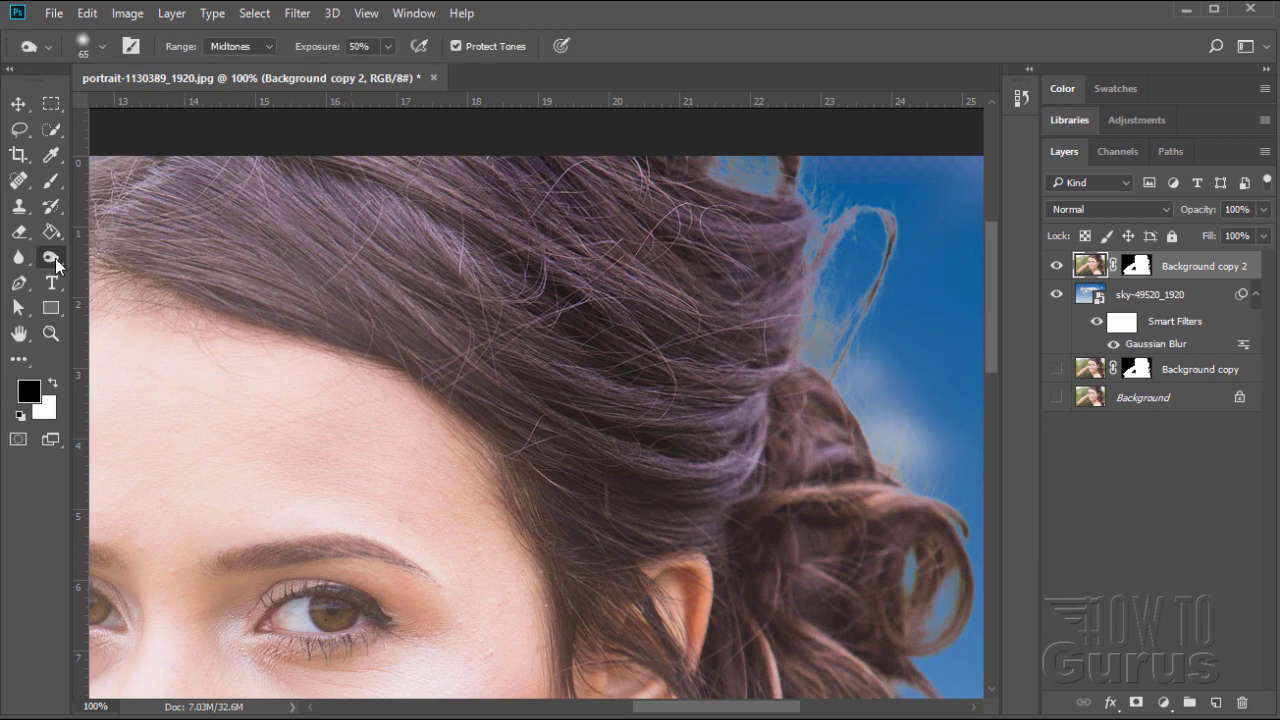
right_click(55, 258)
left_click(124, 275)
left_click(390, 45)
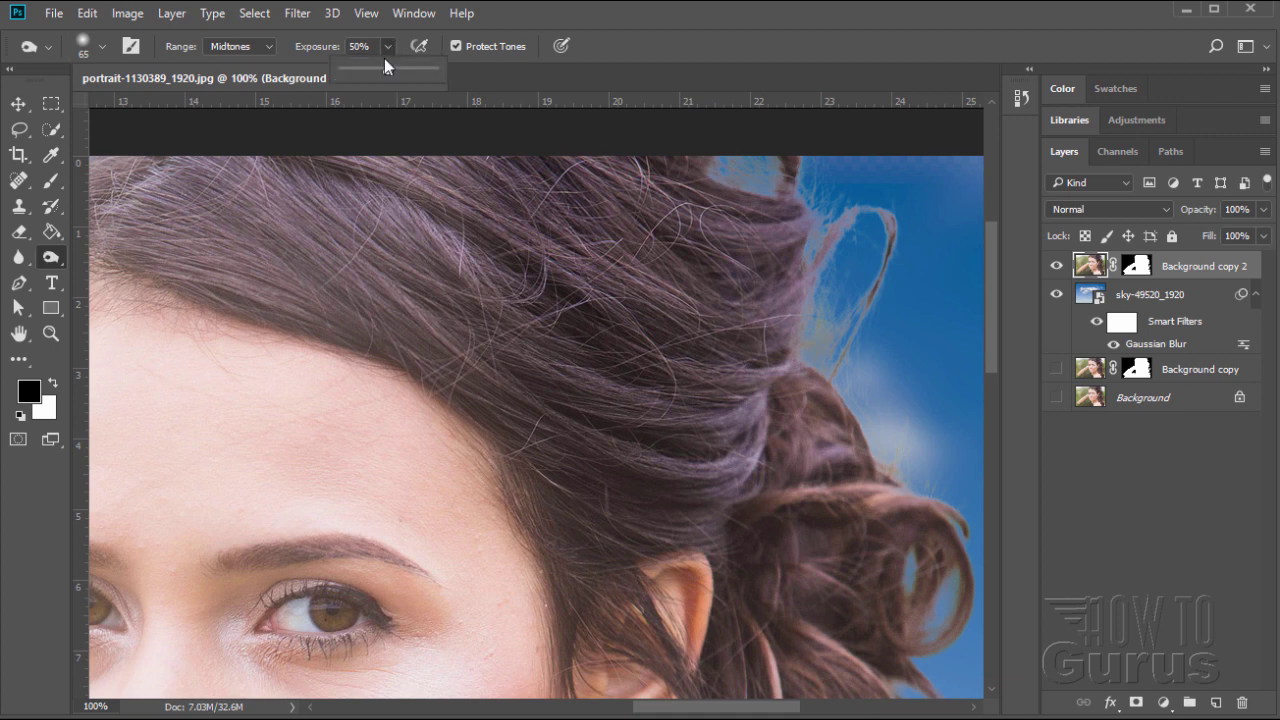
left_click(365, 68)
Burn the light fringes on the loose strands and curls along the outer edge of the woman's hair.
mouse_move(874, 229)
left_mouse_down()
mouse_move(791, 266)
mouse_move(833, 199)
mouse_move(812, 254)
mouse_move(845, 184)
mouse_move(851, 296)
mouse_move(885, 226)
mouse_move(822, 359)
mouse_move(849, 265)
mouse_move(874, 331)
mouse_move(883, 243)
mouse_move(898, 358)
mouse_move(906, 223)
mouse_move(858, 426)
mouse_move(886, 341)
mouse_move(885, 429)
mouse_move(885, 397)
mouse_move(956, 513)
mouse_move(827, 292)
mouse_move(782, 387)
mouse_move(866, 229)
mouse_move(815, 298)
mouse_move(866, 201)
mouse_move(835, 184)
mouse_move(788, 230)
mouse_move(768, 214)
mouse_move(750, 154)
mouse_move(705, 187)
mouse_move(756, 201)
mouse_move(803, 184)
mouse_move(830, 149)
mouse_move(828, 268)
mouse_move(912, 229)
mouse_move(919, 204)
mouse_move(881, 202)
mouse_move(909, 335)
mouse_move(889, 199)
mouse_move(880, 367)
mouse_move(892, 166)
mouse_move(869, 252)
mouse_move(780, 267)
mouse_move(790, 154)
mouse_move(706, 267)
mouse_move(848, 241)
left_mouse_up()
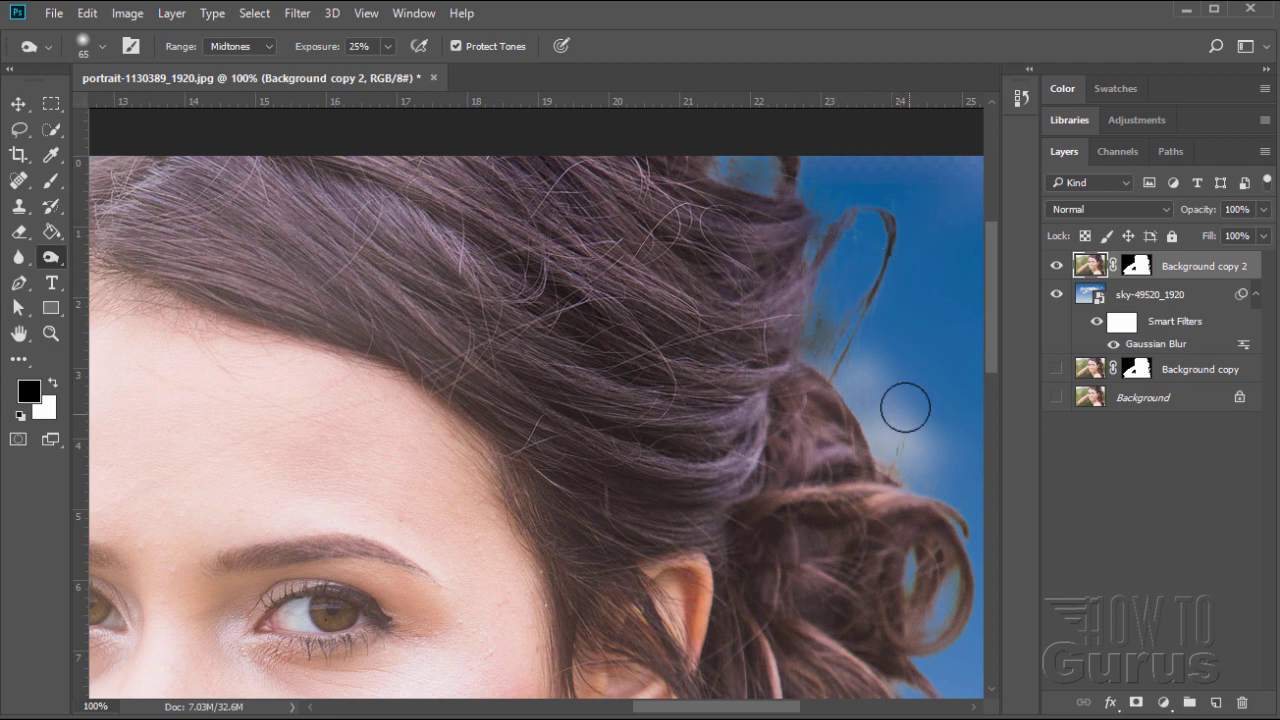
mouse_move(992, 334)
left_mouse_down()
mouse_move(997, 467)
mouse_move(993, 320)
left_mouse_up()
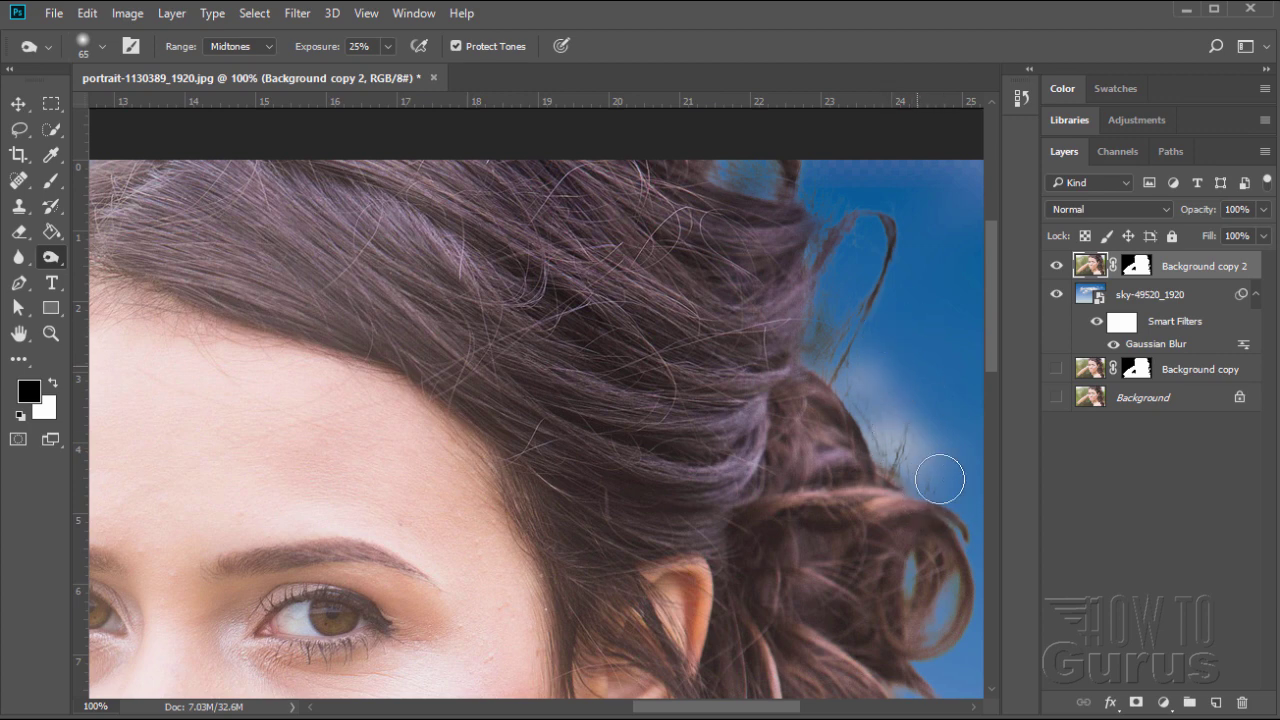
left_click_drag(786, 709, 816, 709)
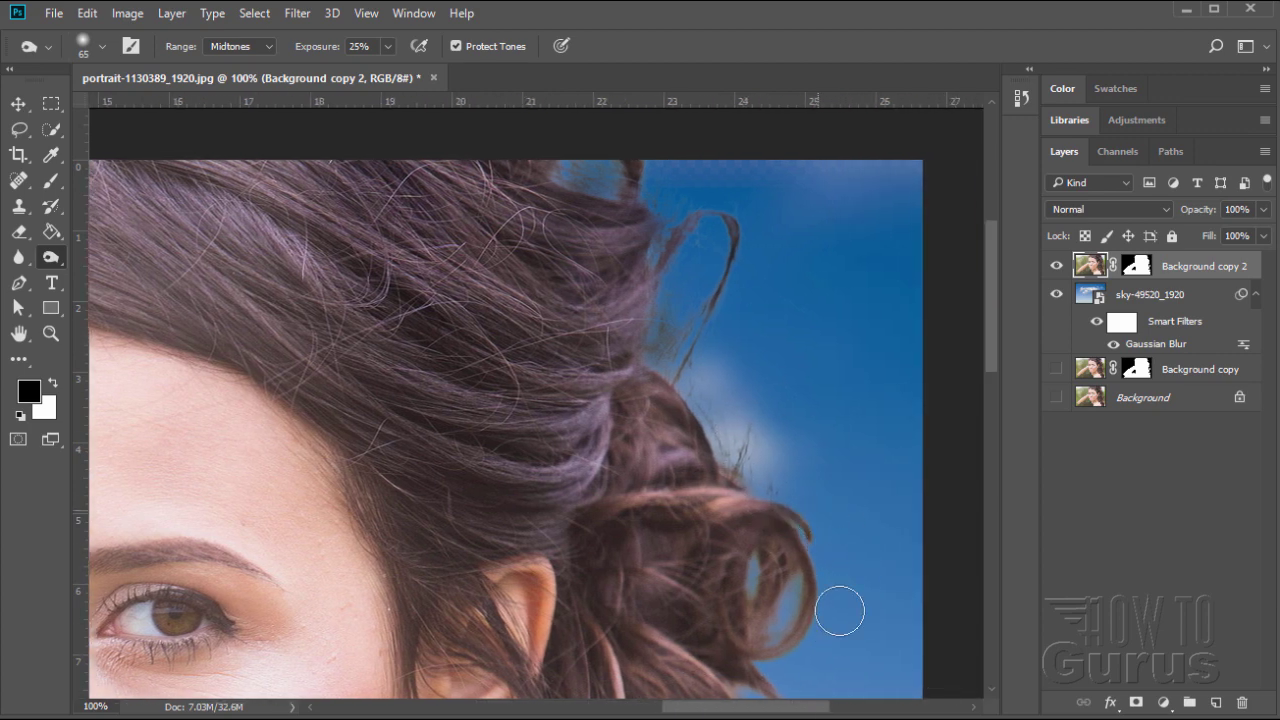
scroll(883, 414, "down", 5)
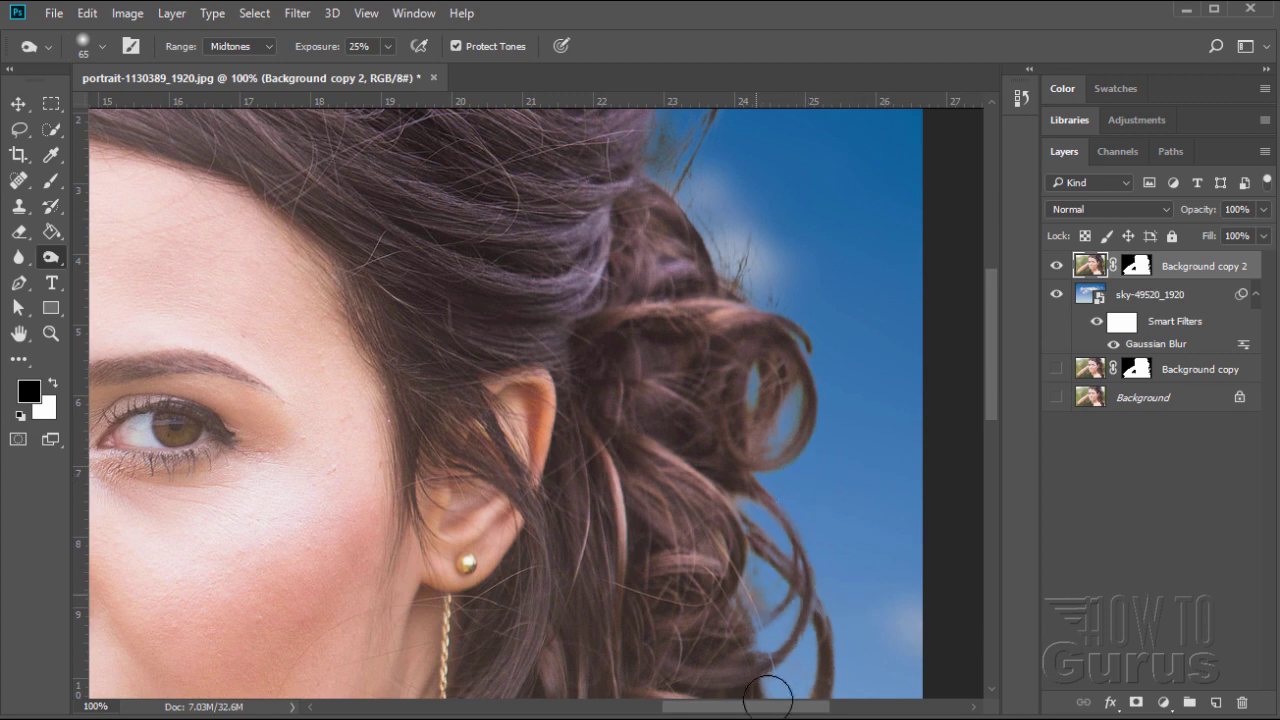
scroll(890, 465, "down", 6)
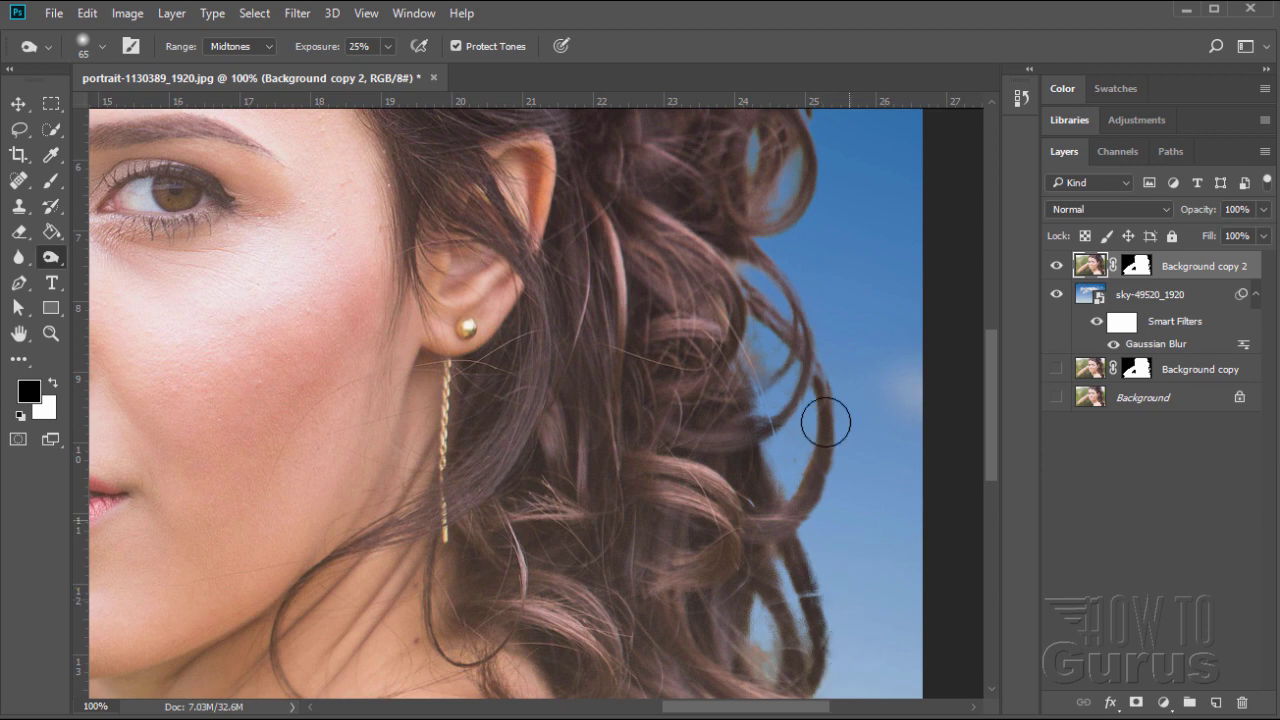
scroll(860, 357, "up", 6)
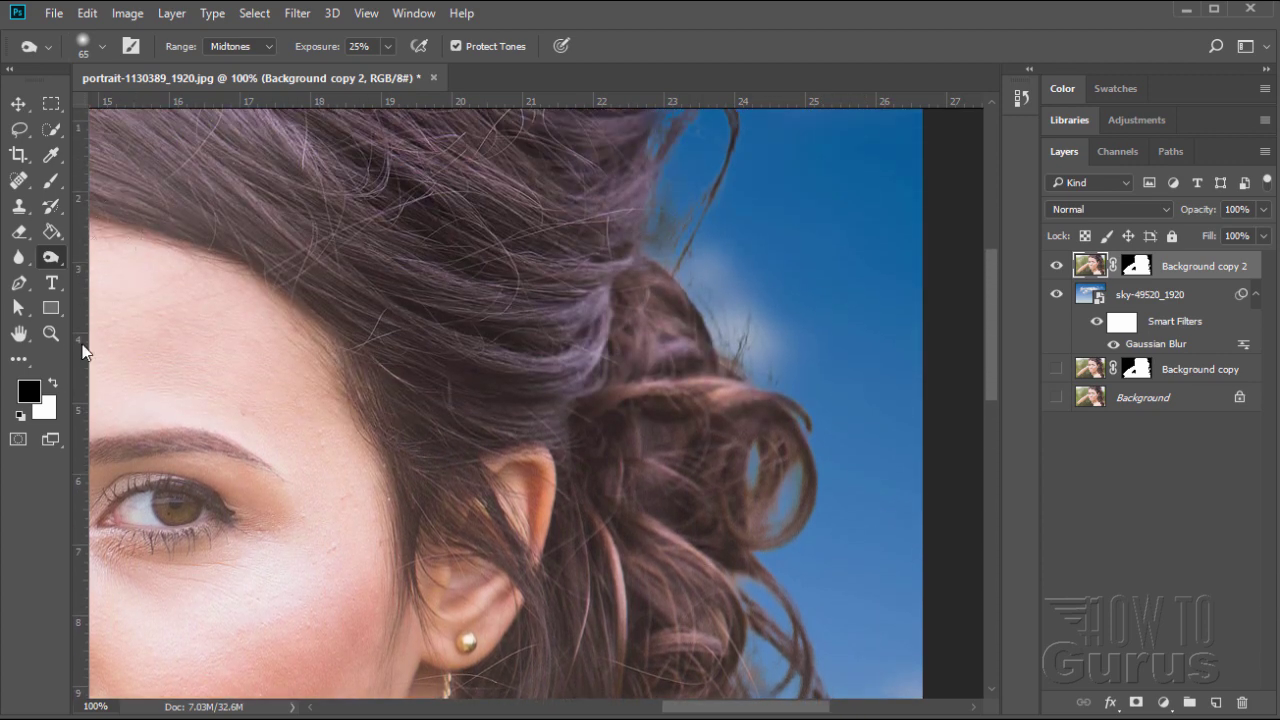
left_click(51, 333)
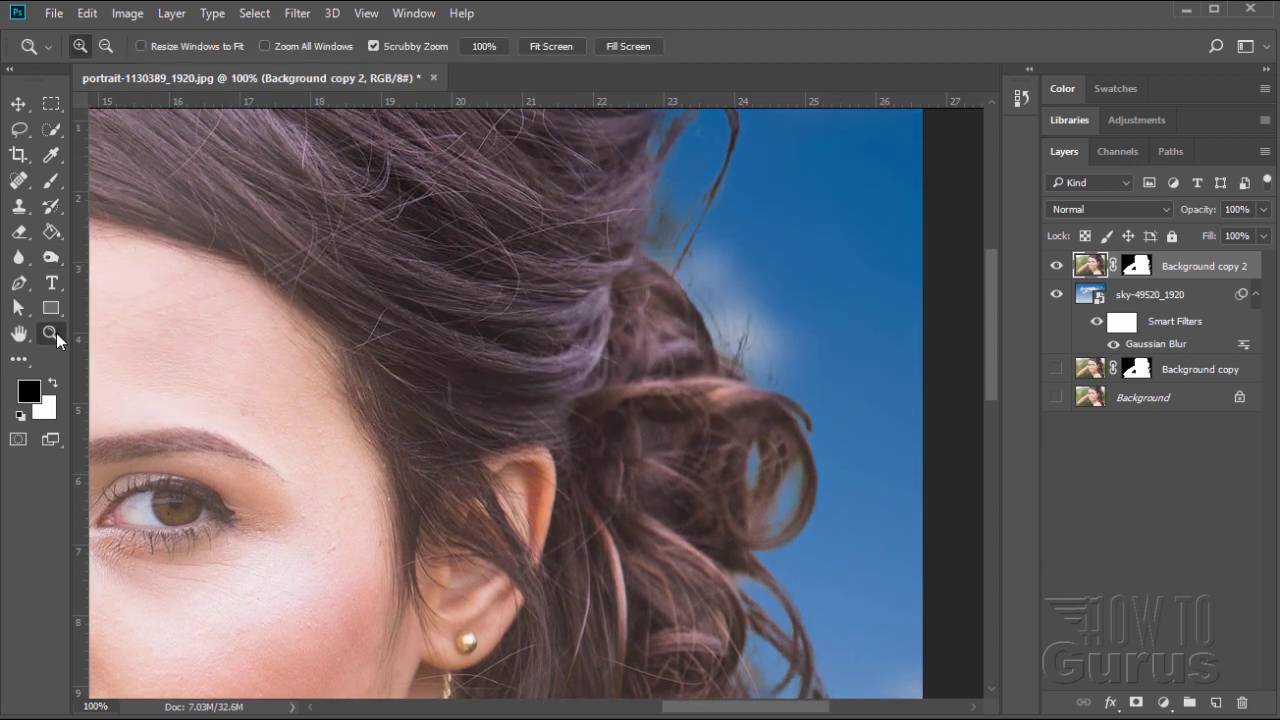
left_click(556, 50)
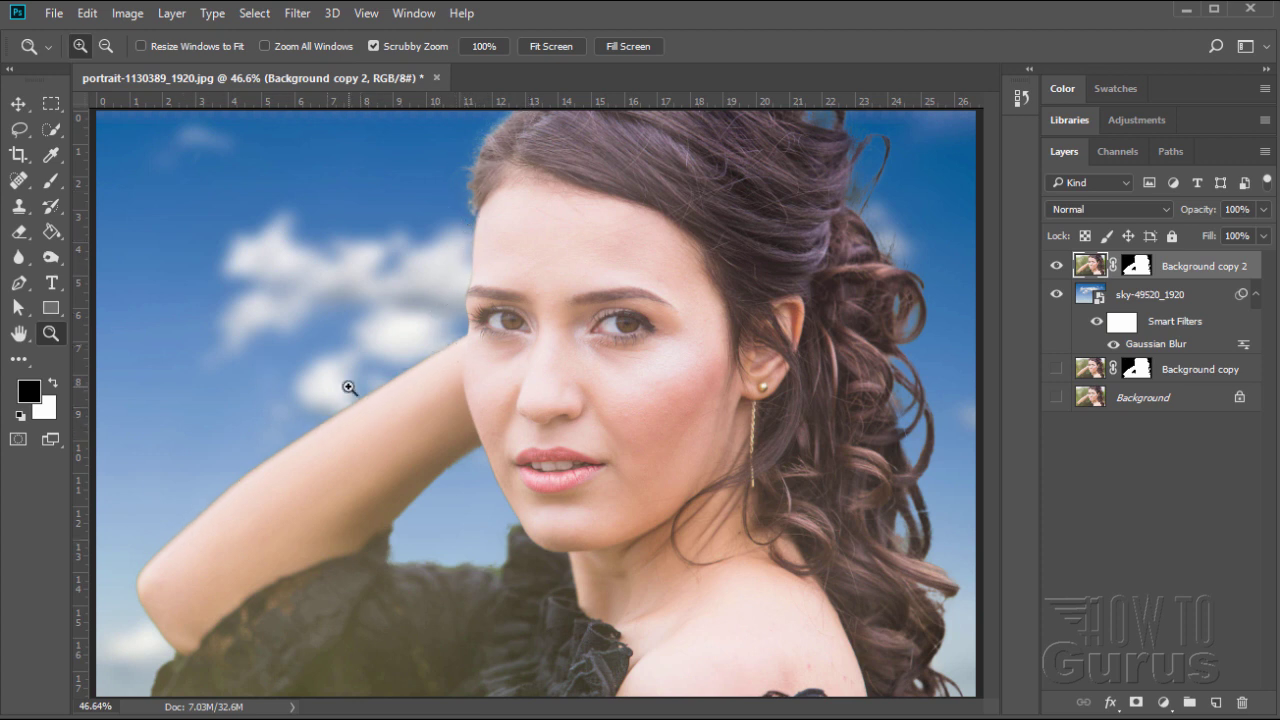
Add a Levels adjustment layer clipped to Background copy 2.
left_click(18, 104)
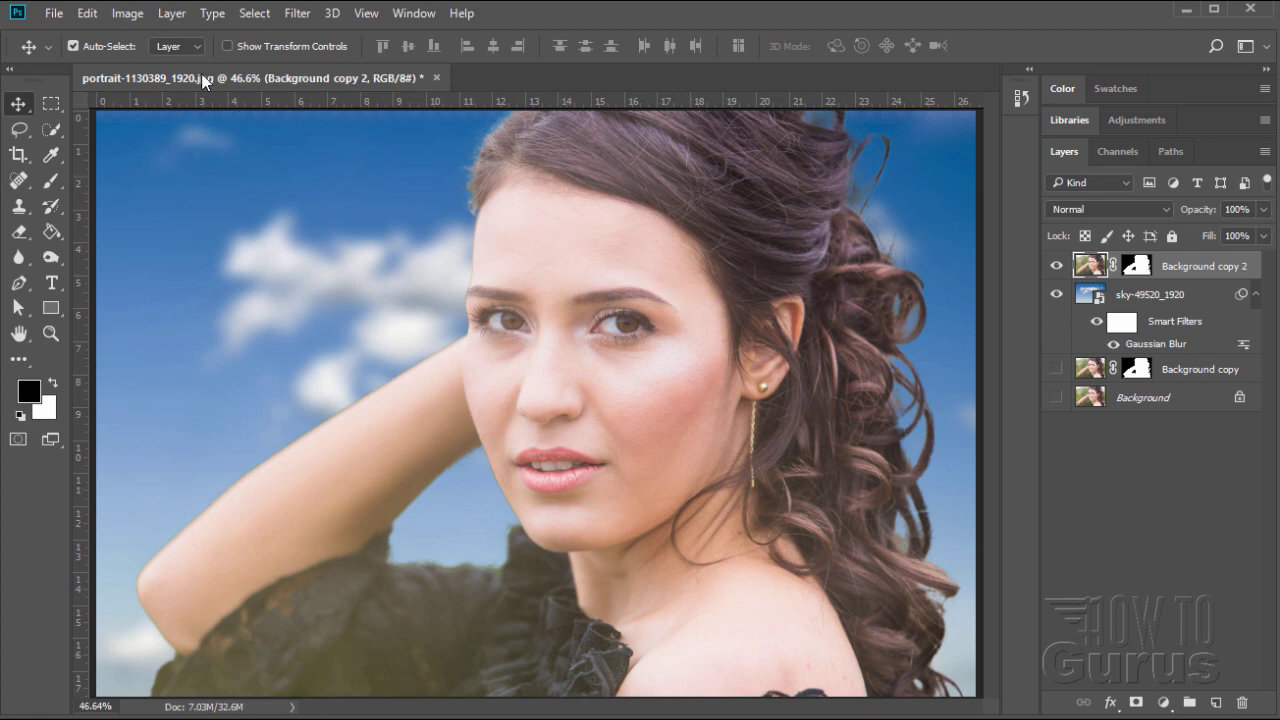
left_click(172, 13)
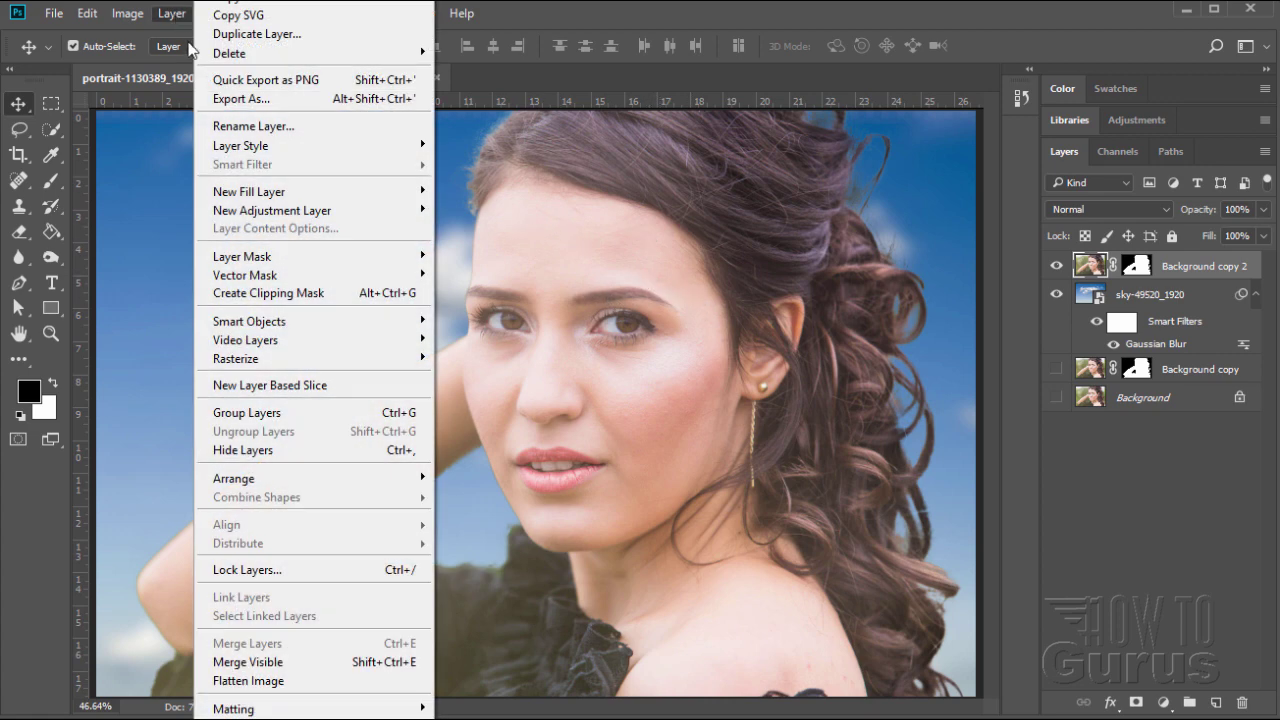
mouse_move(272, 213)
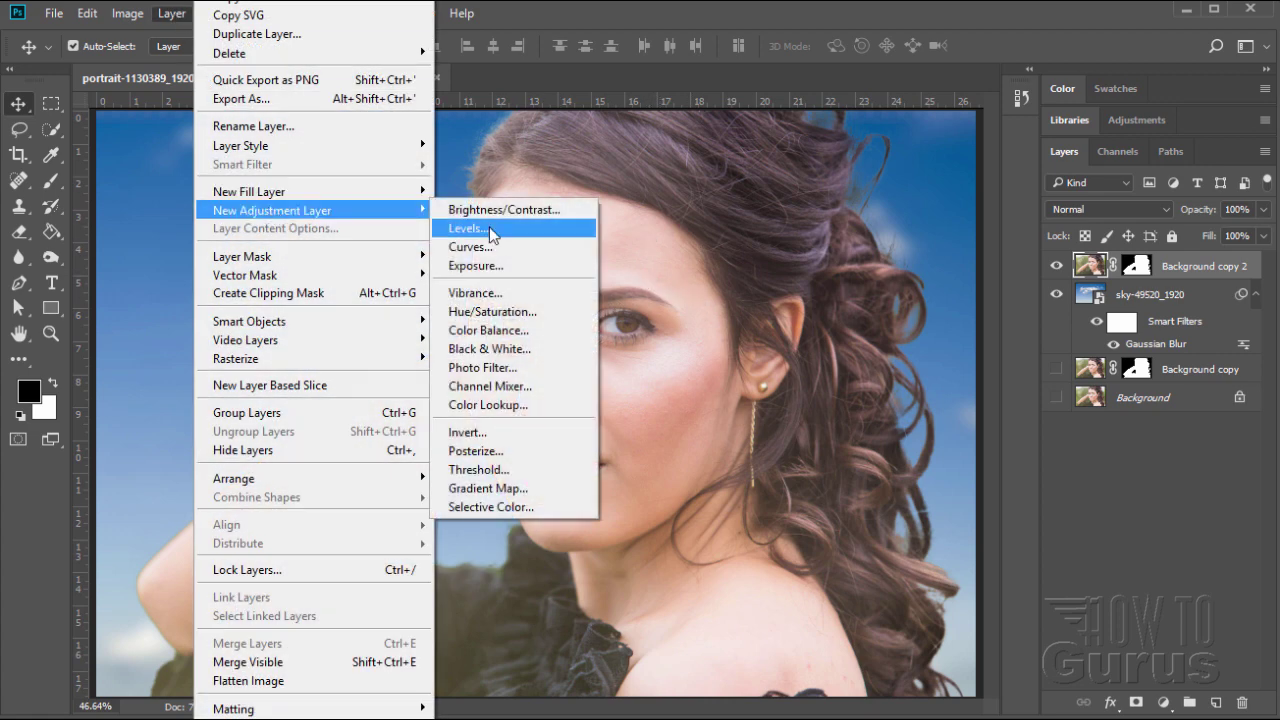
left_click(489, 225)
left_click(378, 171)
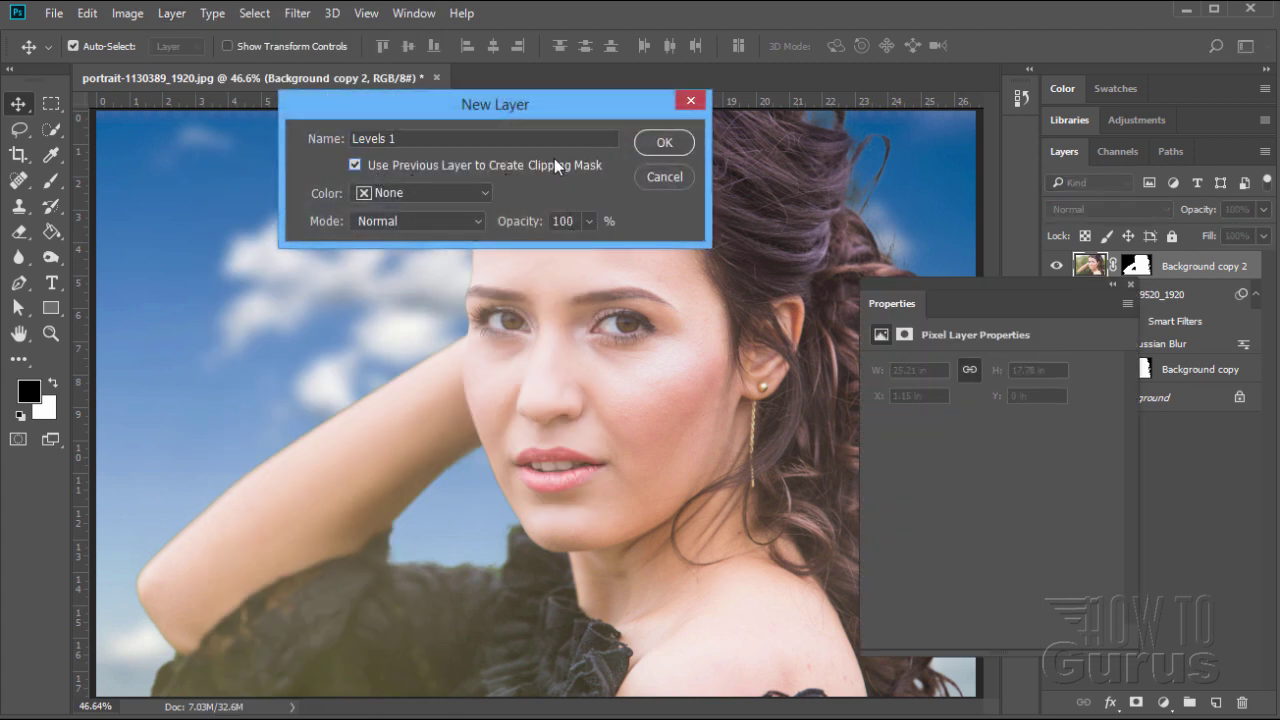
left_click(664, 143)
Set the Levels black input to 34 and the midtone to 0.79 to deepen the woman's tones.
left_click_drag(965, 295, 888, 291)
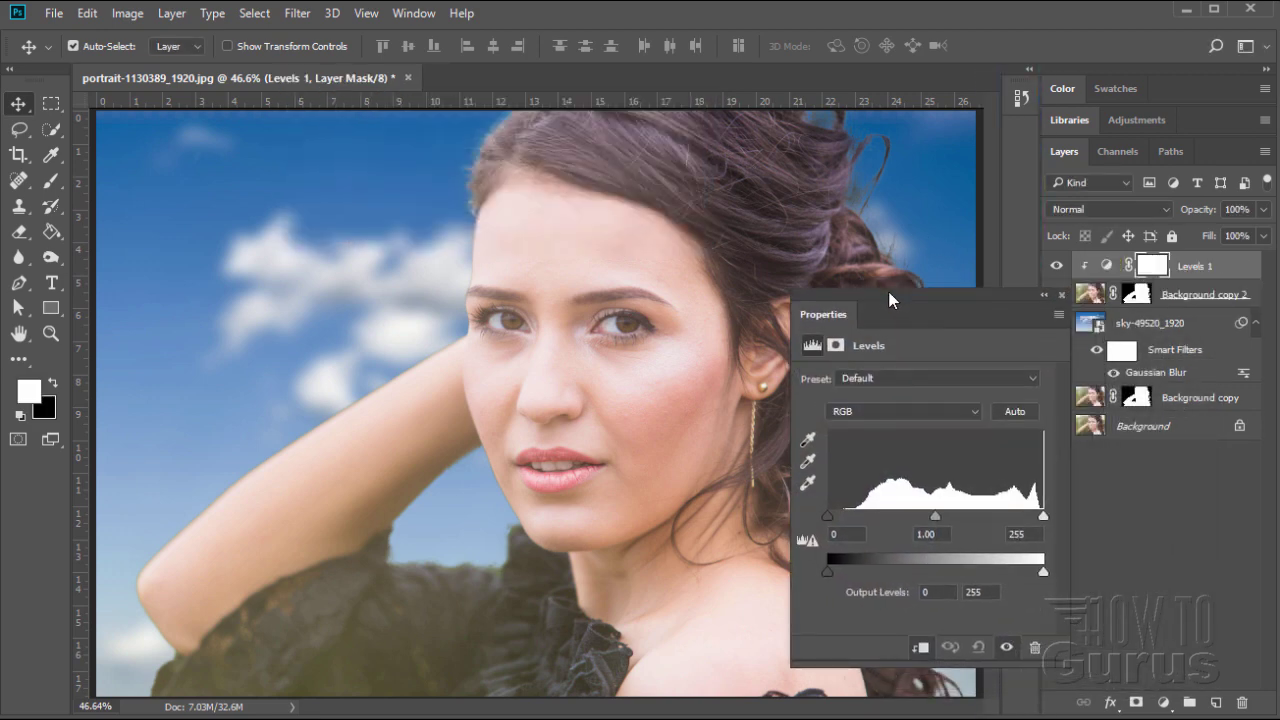
left_click_drag(827, 516, 852, 516)
left_click_drag(949, 518, 957, 522)
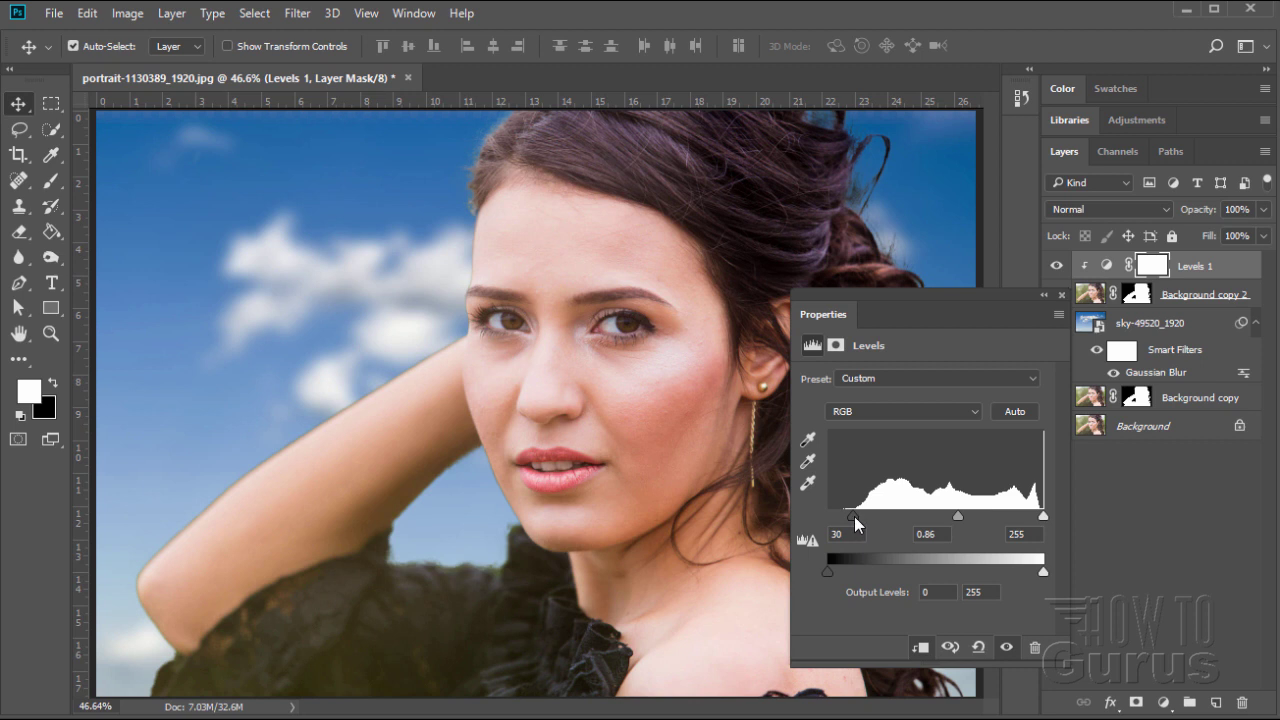
left_click_drag(855, 522, 858, 522)
left_click_drag(959, 517, 962, 514)
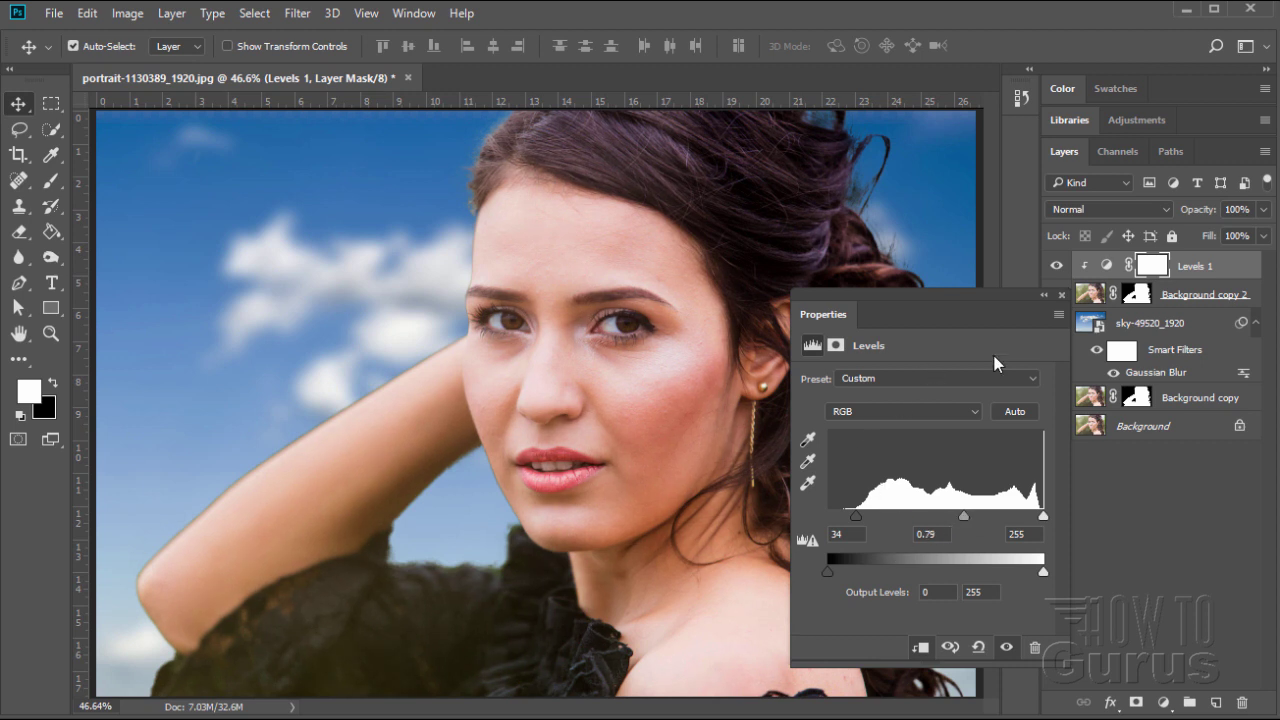
left_click(1060, 294)
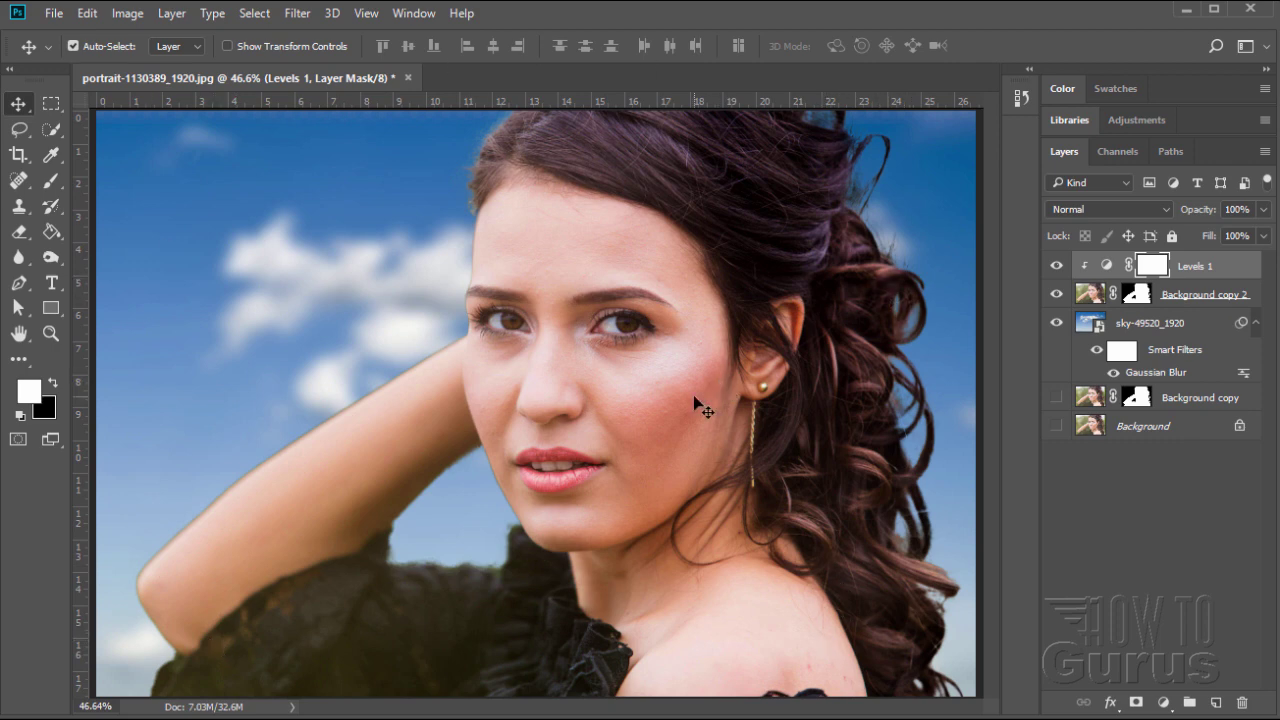
left_click(254, 14)
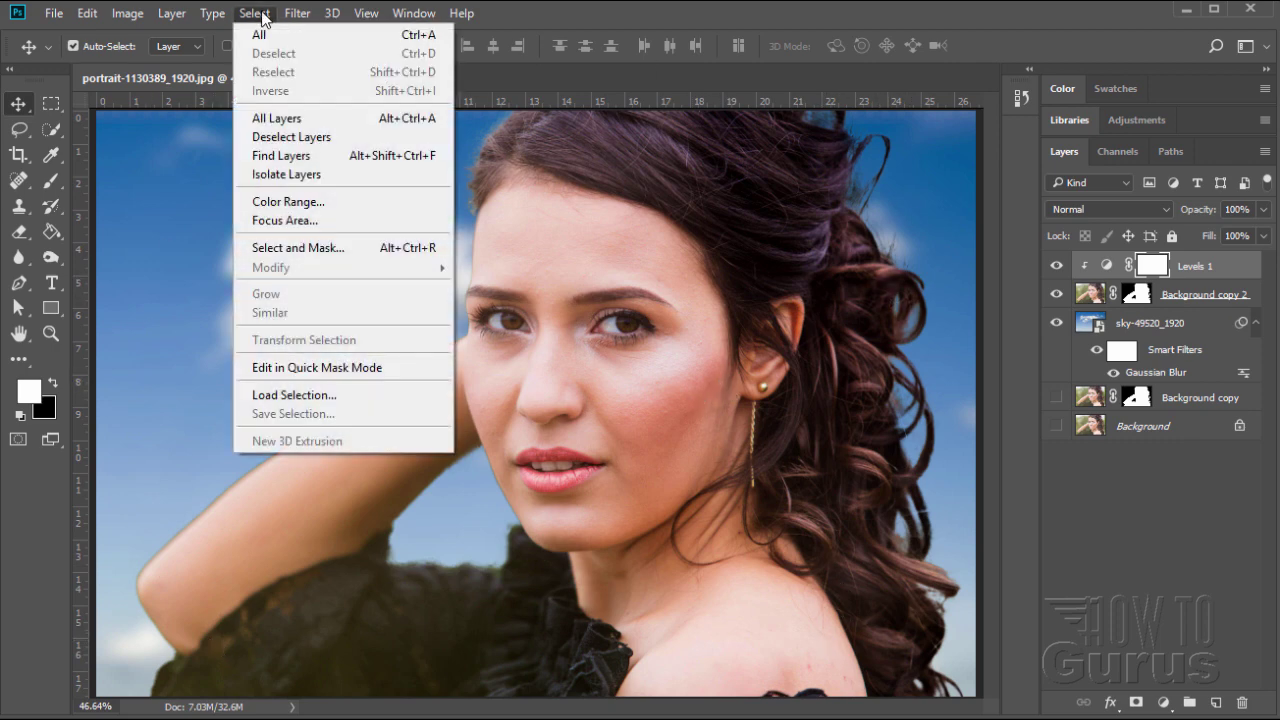